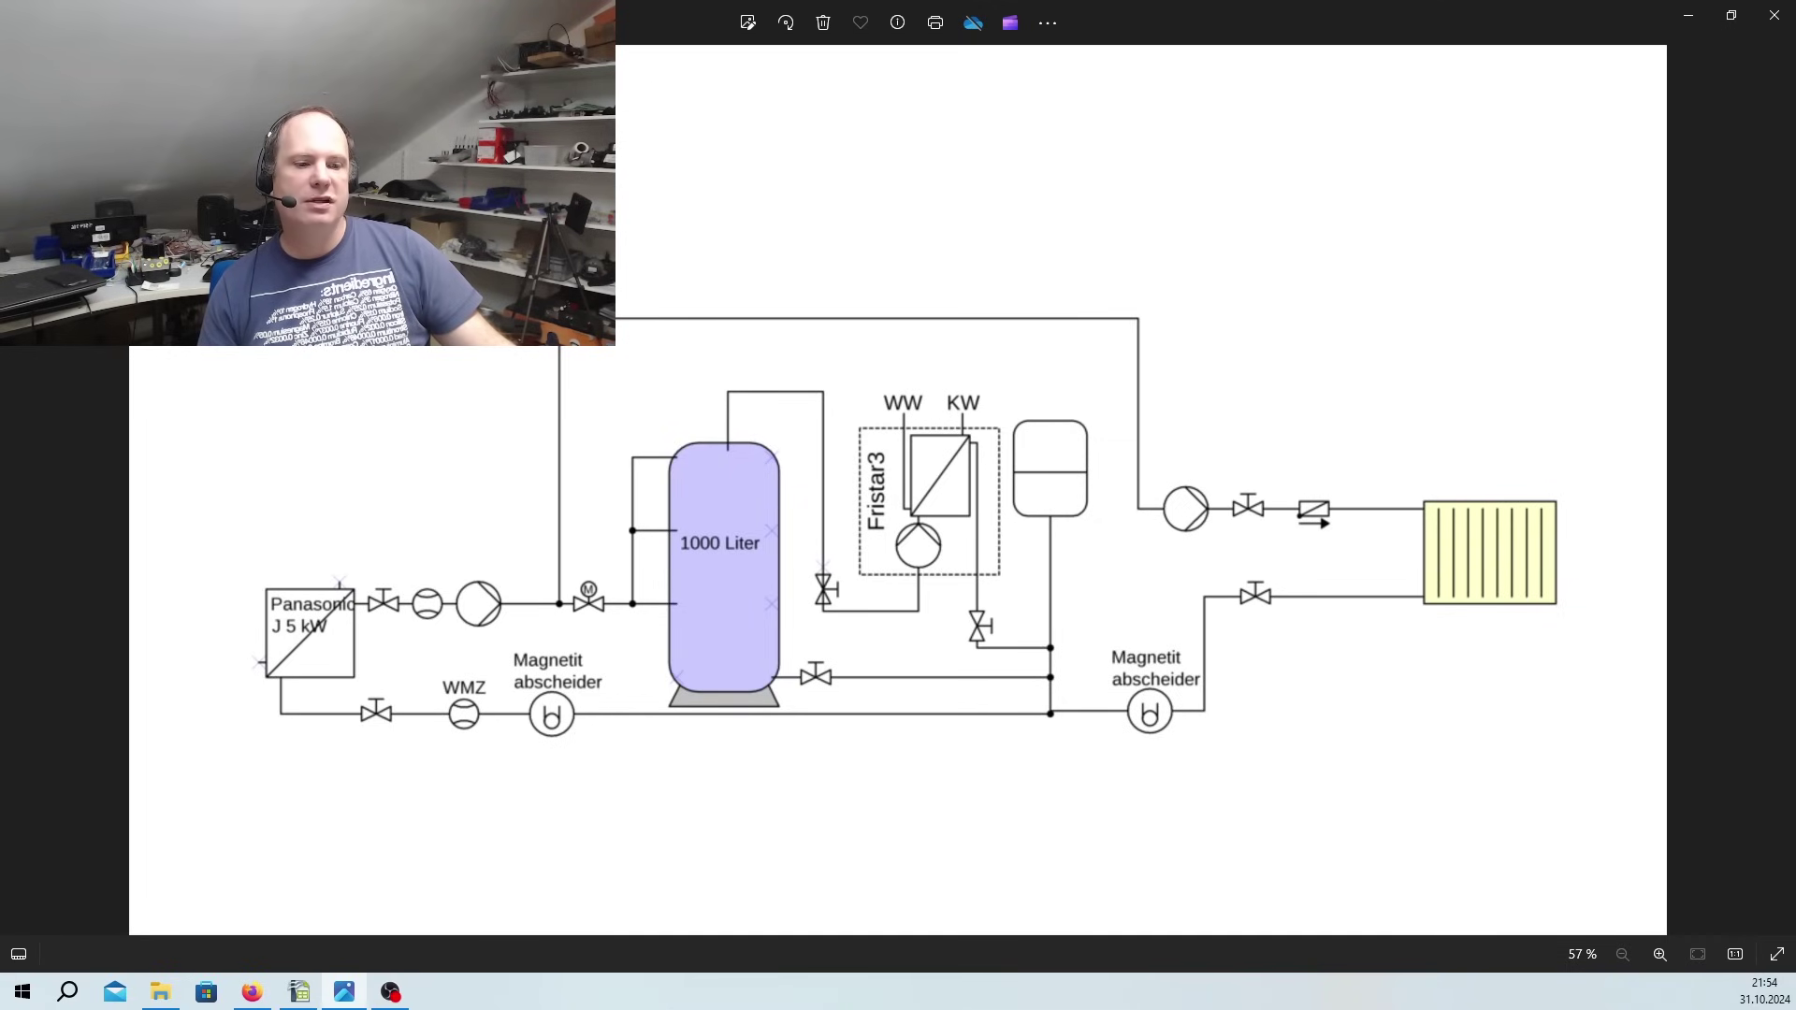
Step: Switch to the heat pump spreadsheet and examine the Zähler dates 31.10.23 and 31.10.24 plus the Wärme and Strom meter columns
key("alt+Tab")
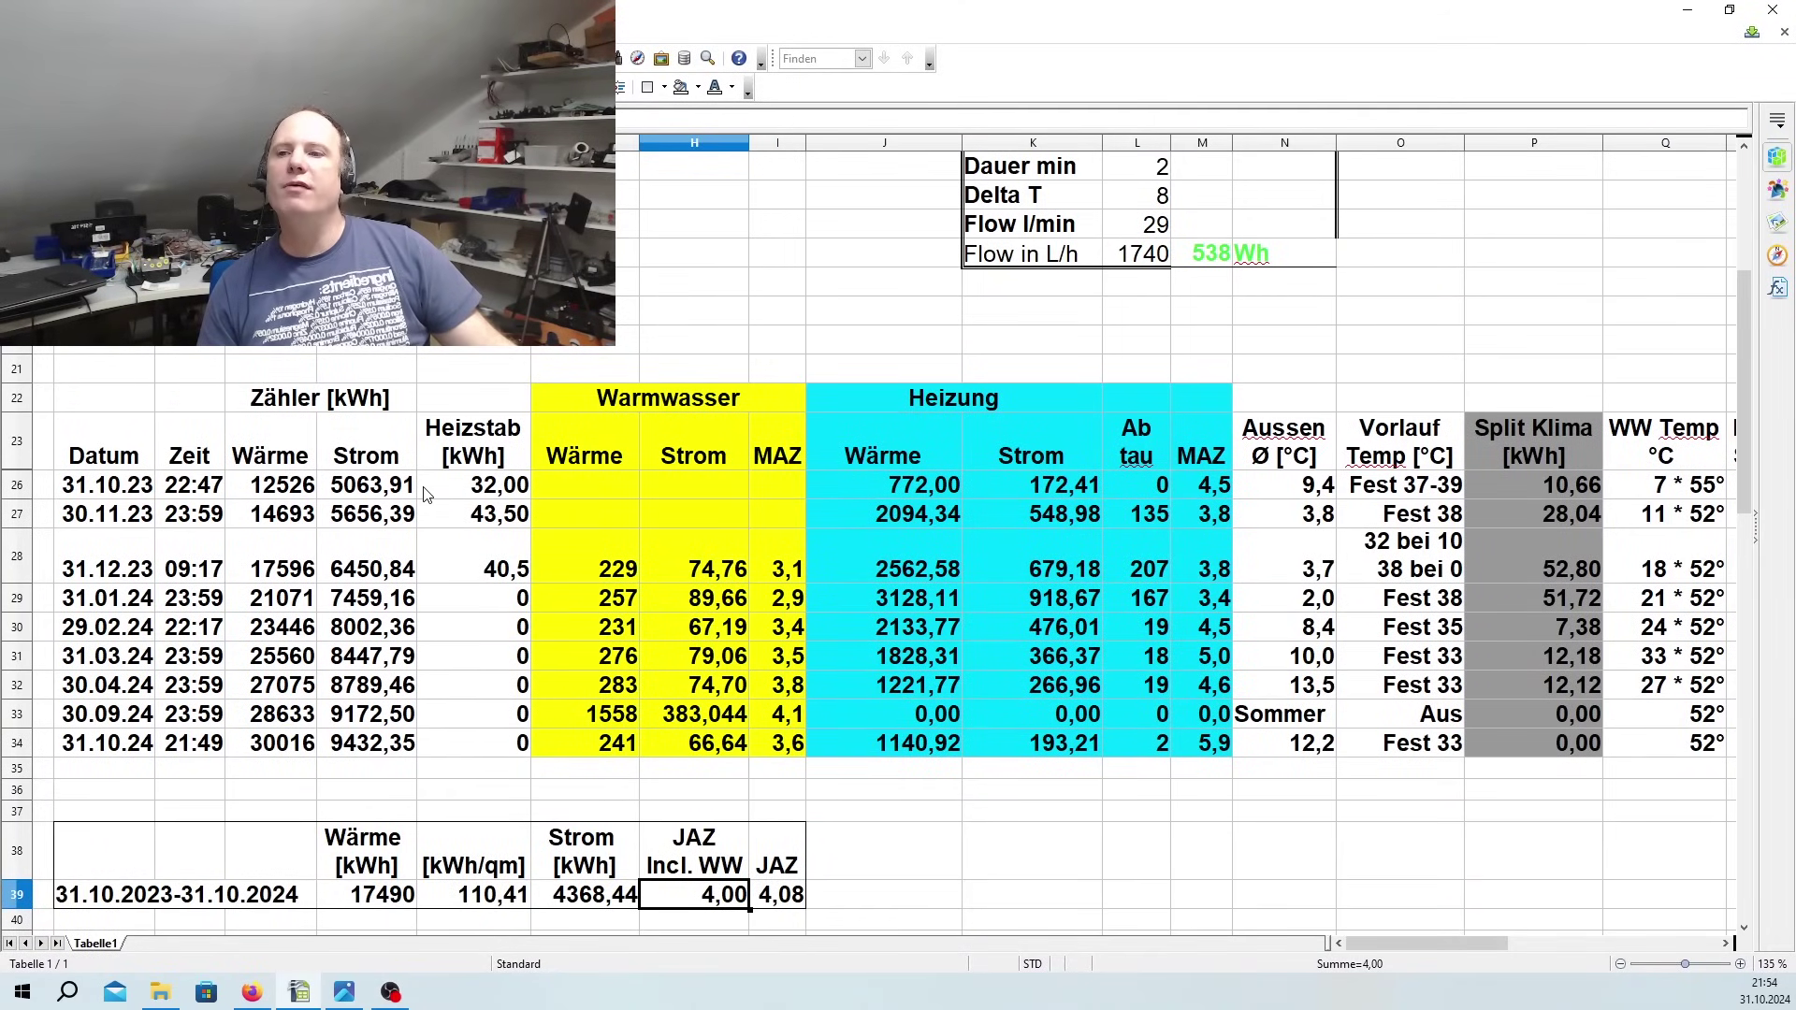
left_click(134, 490)
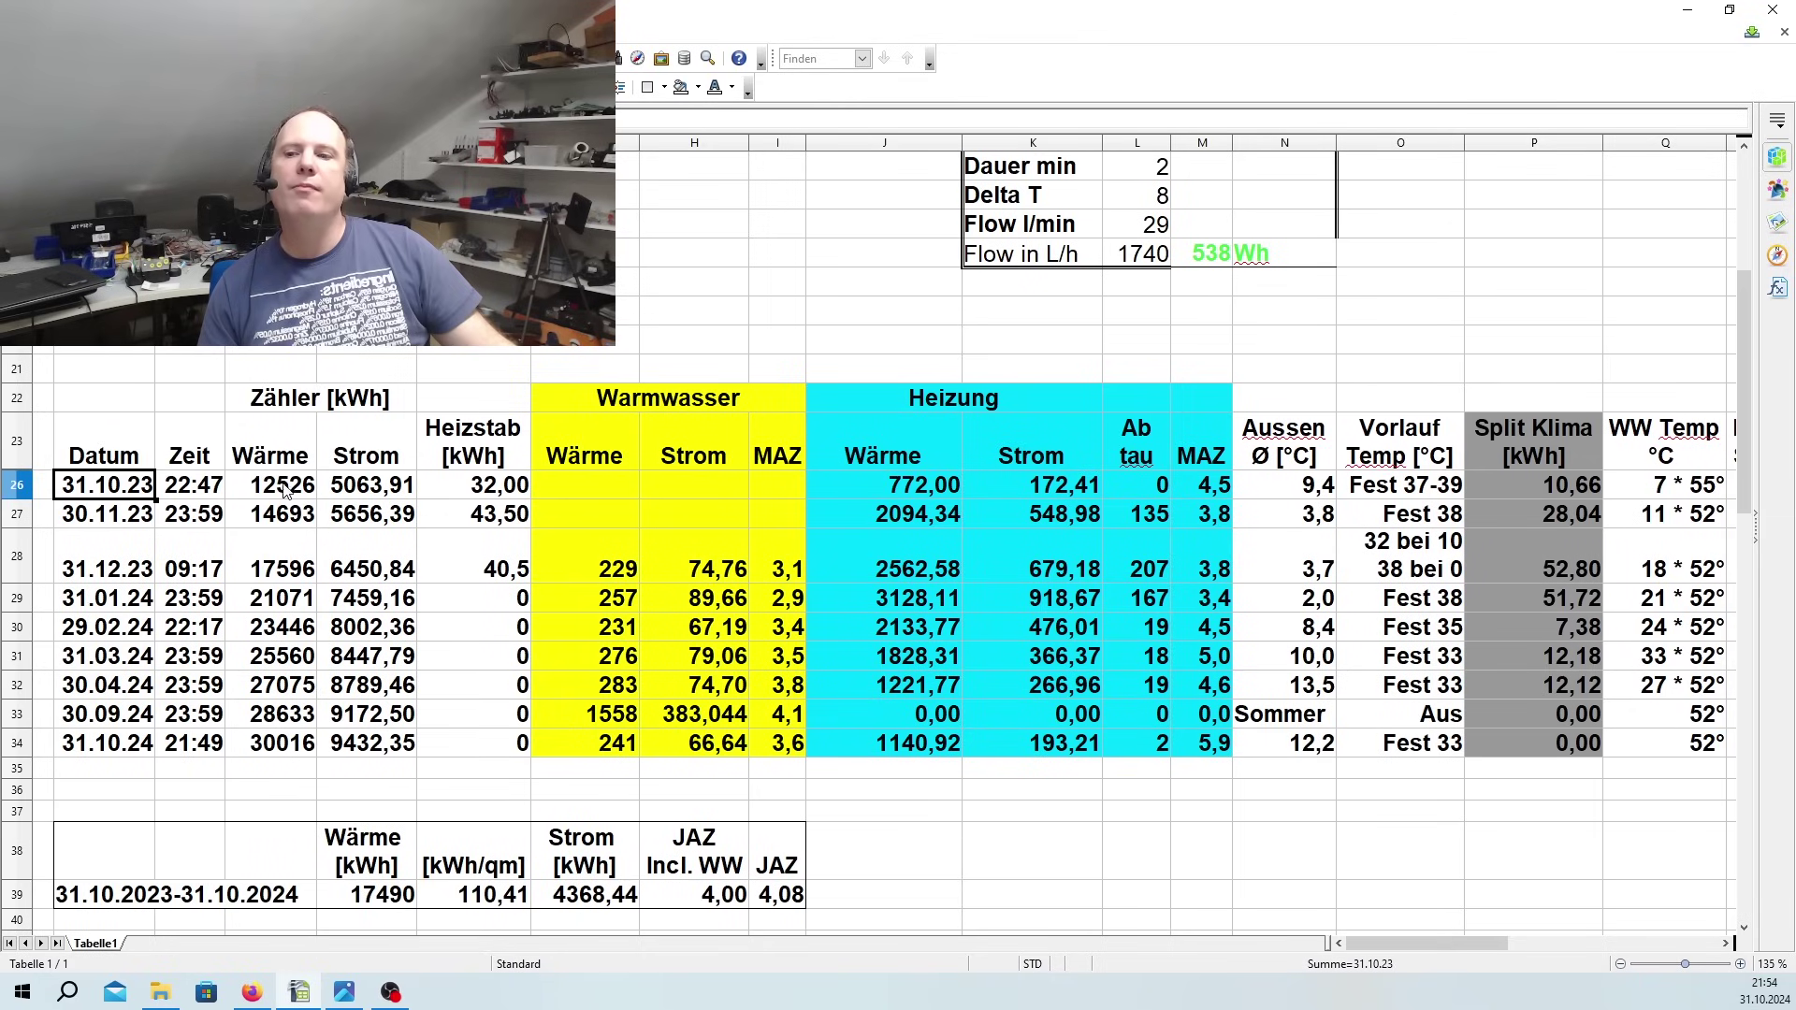
left_click(105, 753)
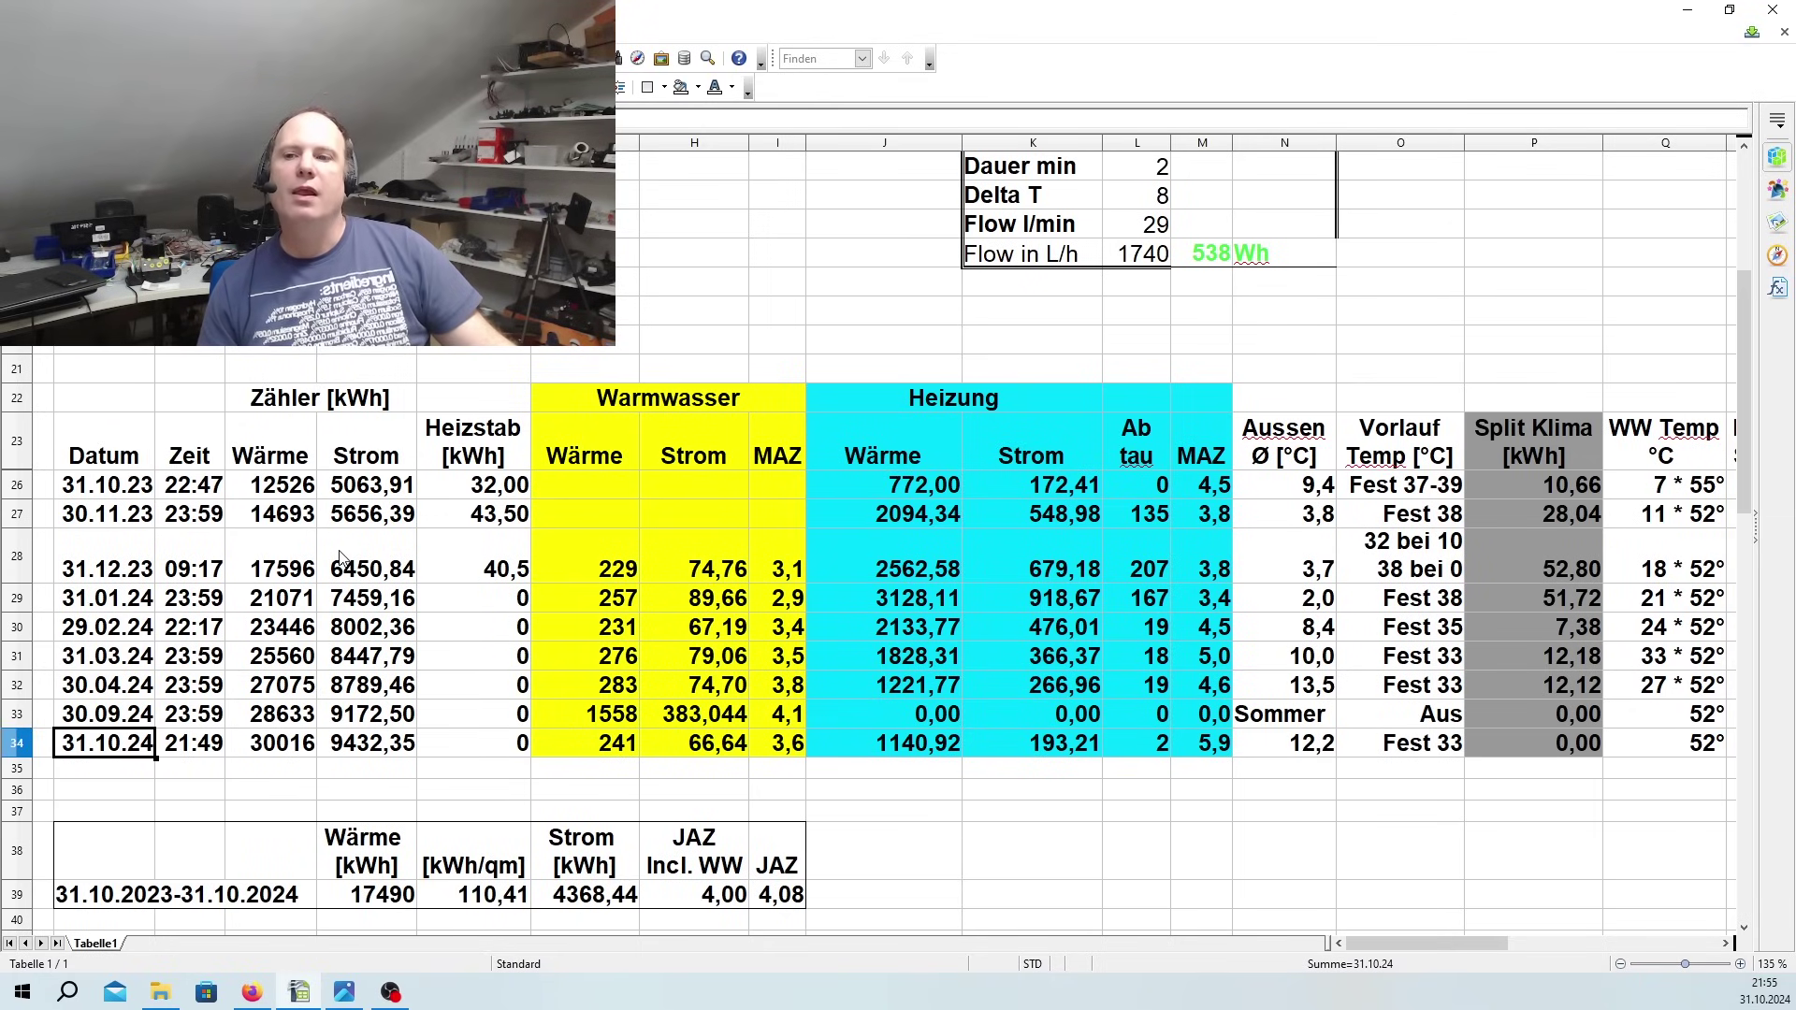
left_click(284, 467)
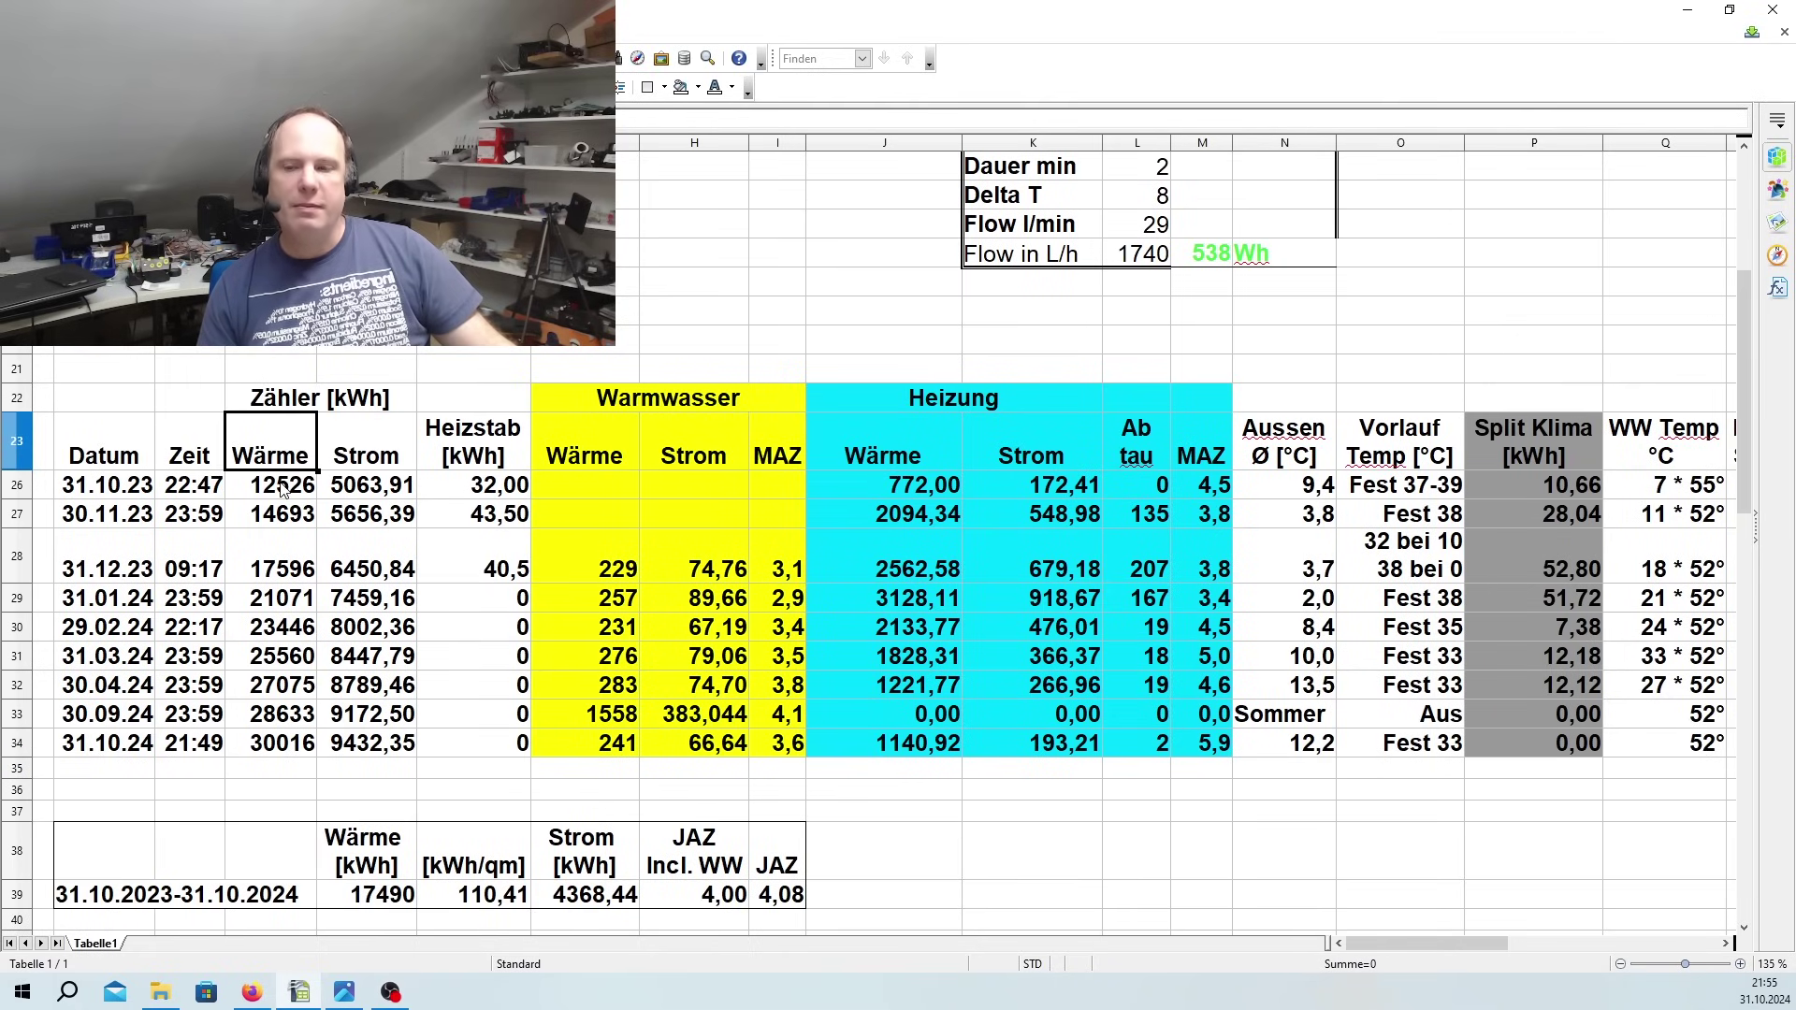
left_click(381, 460)
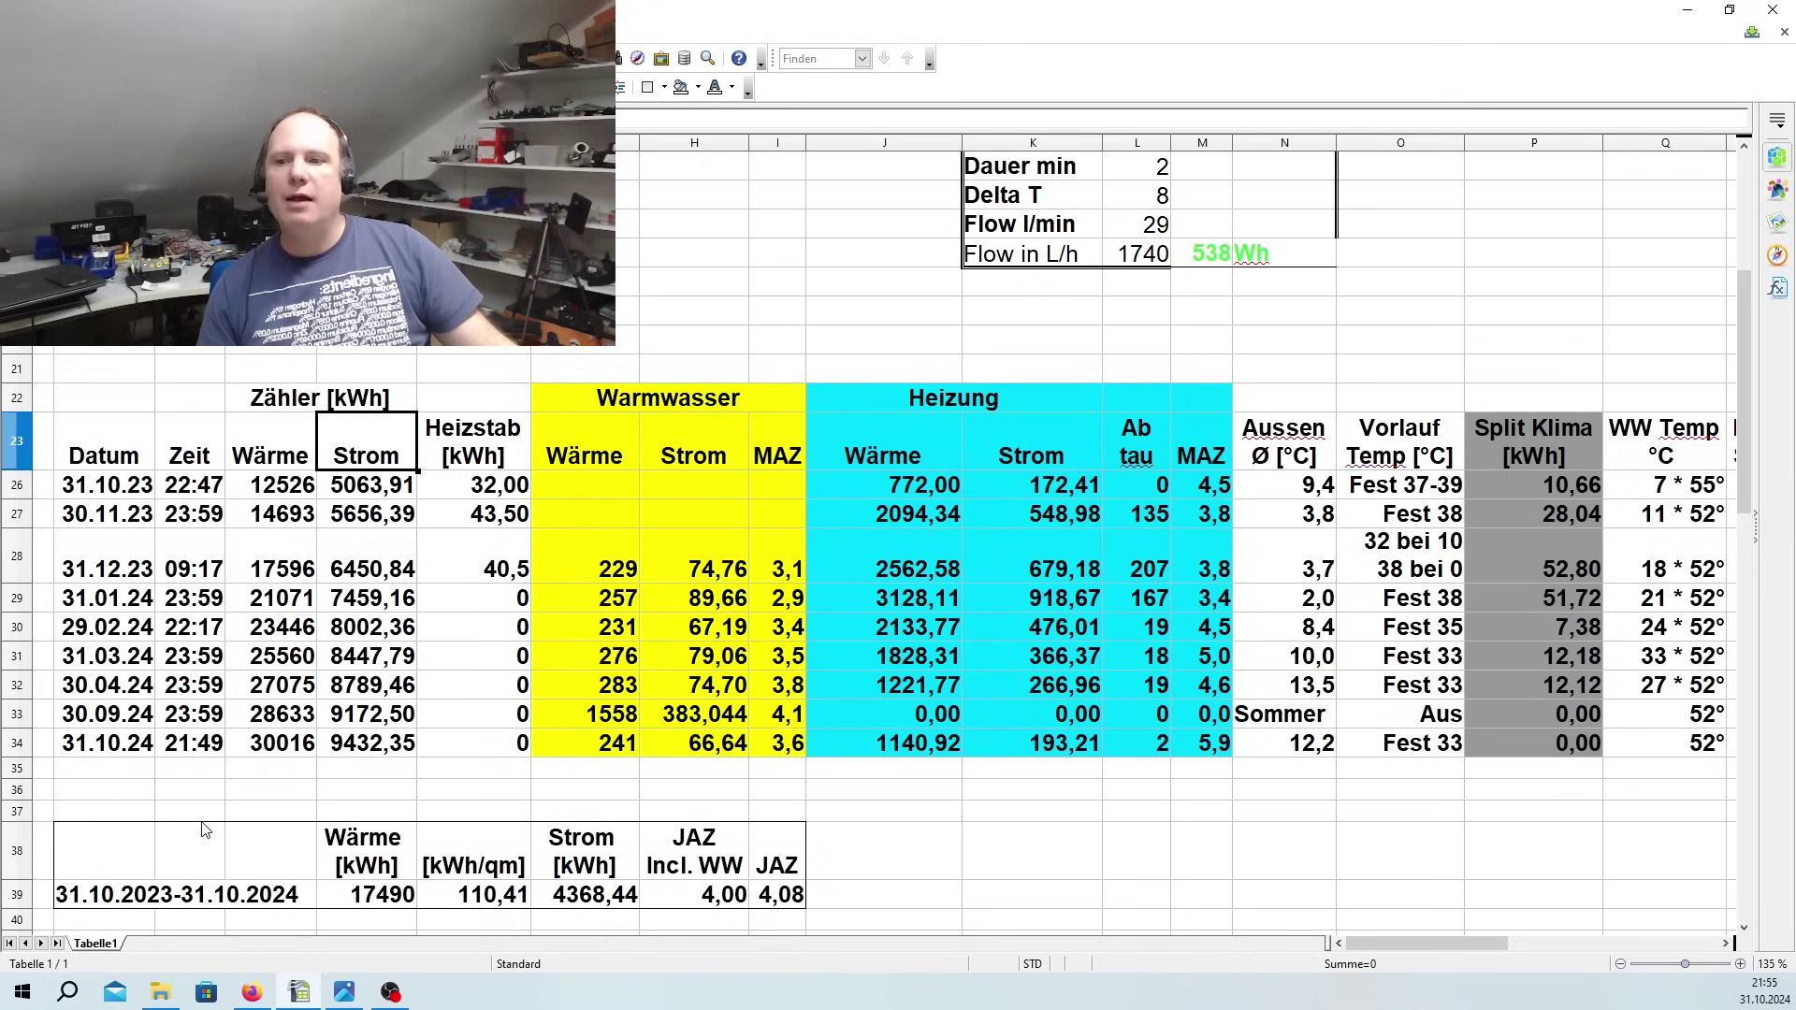
Step: Review the annual summary row for 31.10.2023-31.10.2024, covering Wärme, Strom, JAZ including WW, and JAZ
left_click(122, 898)
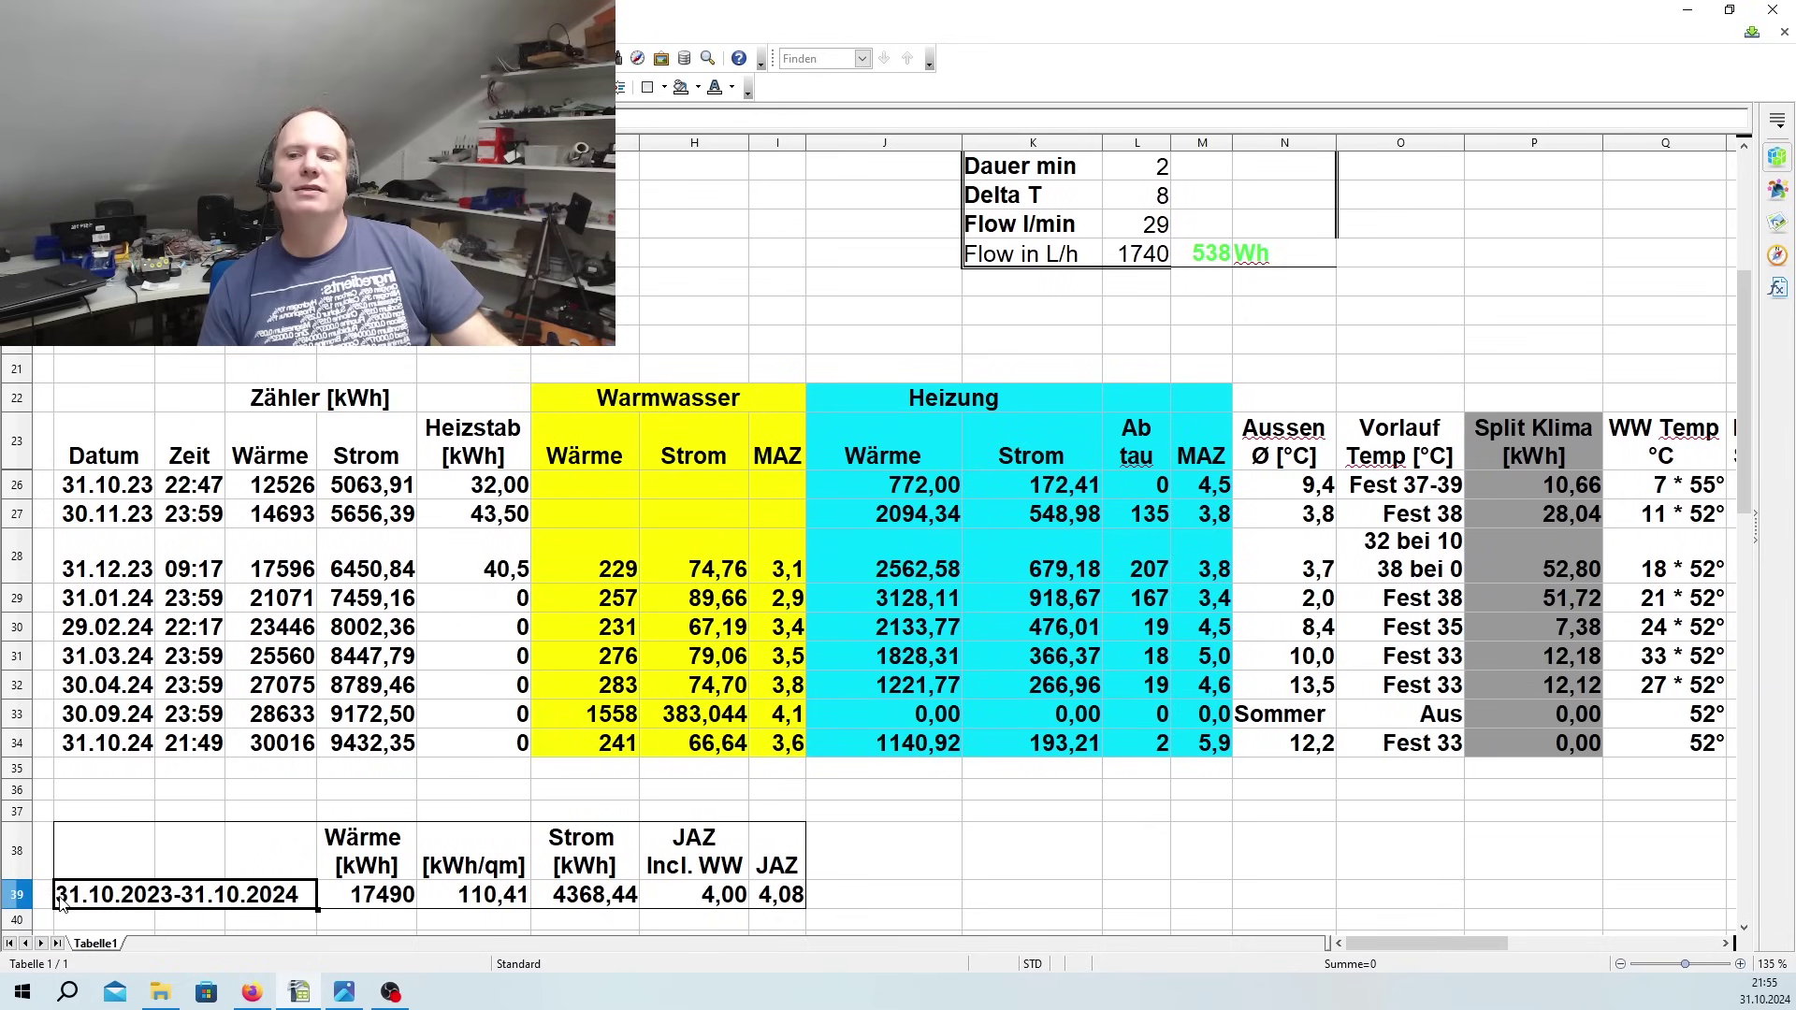
left_click(391, 900)
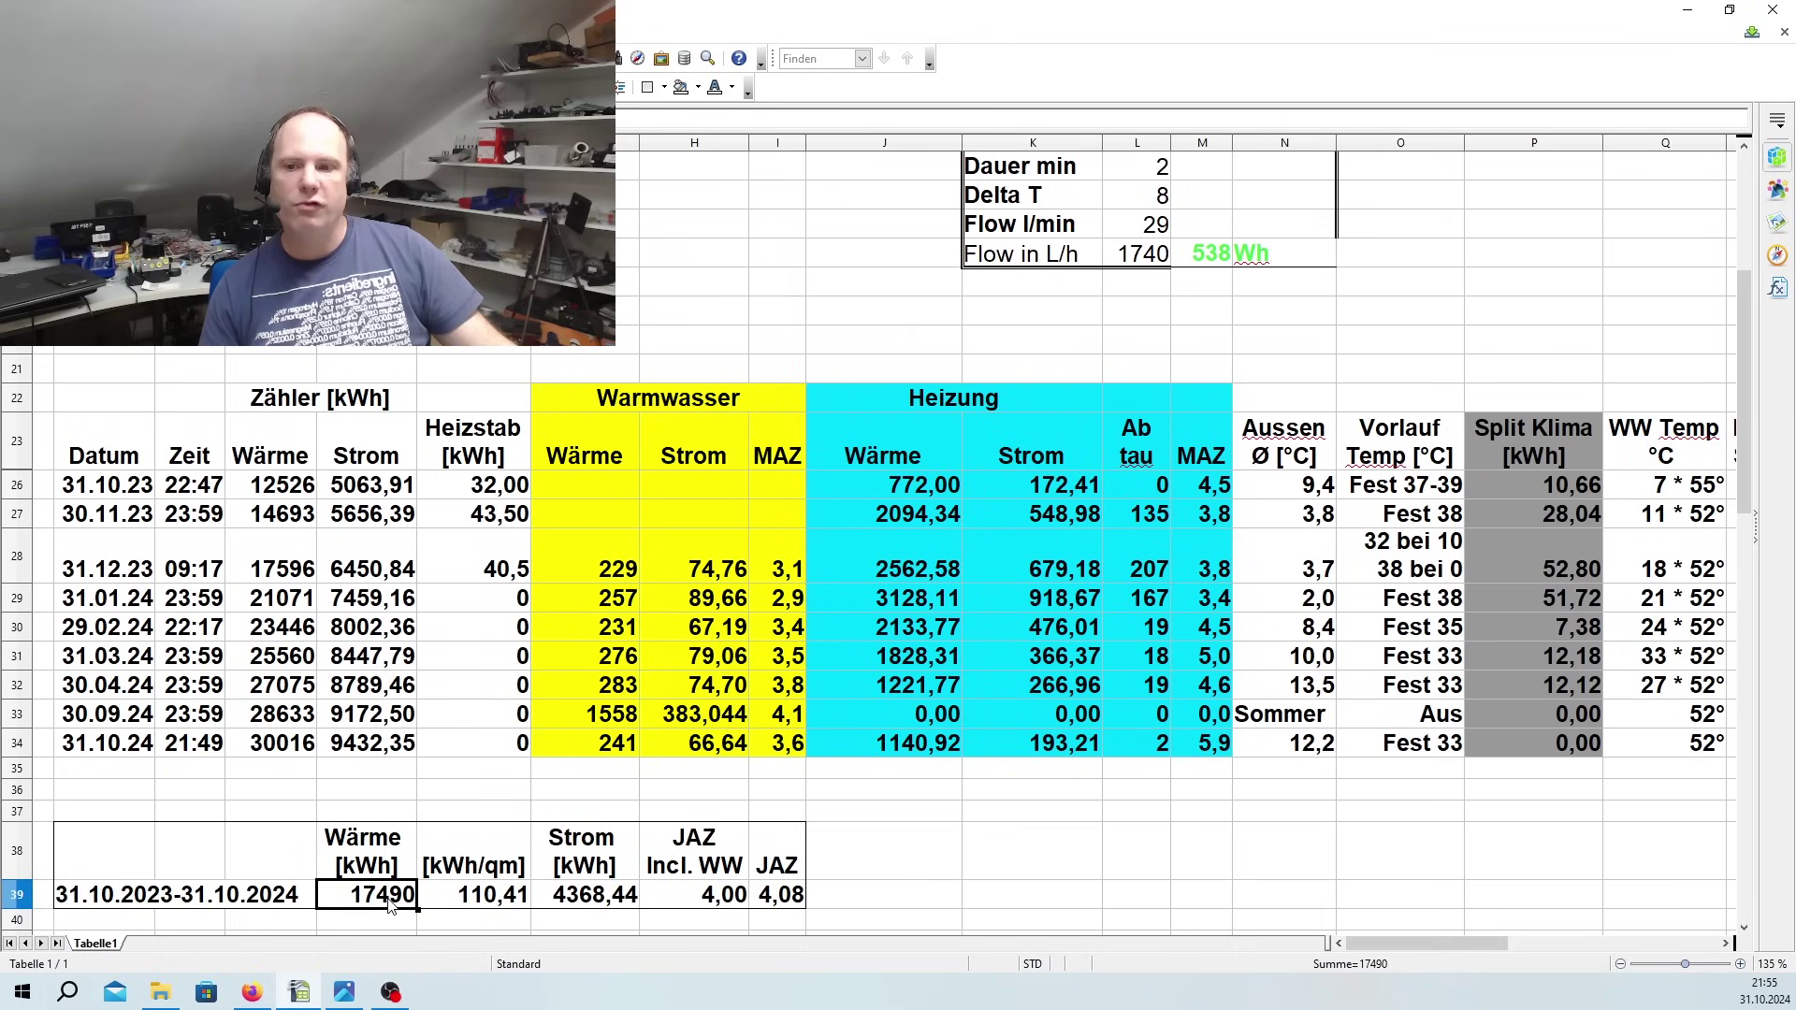
left_click(566, 896)
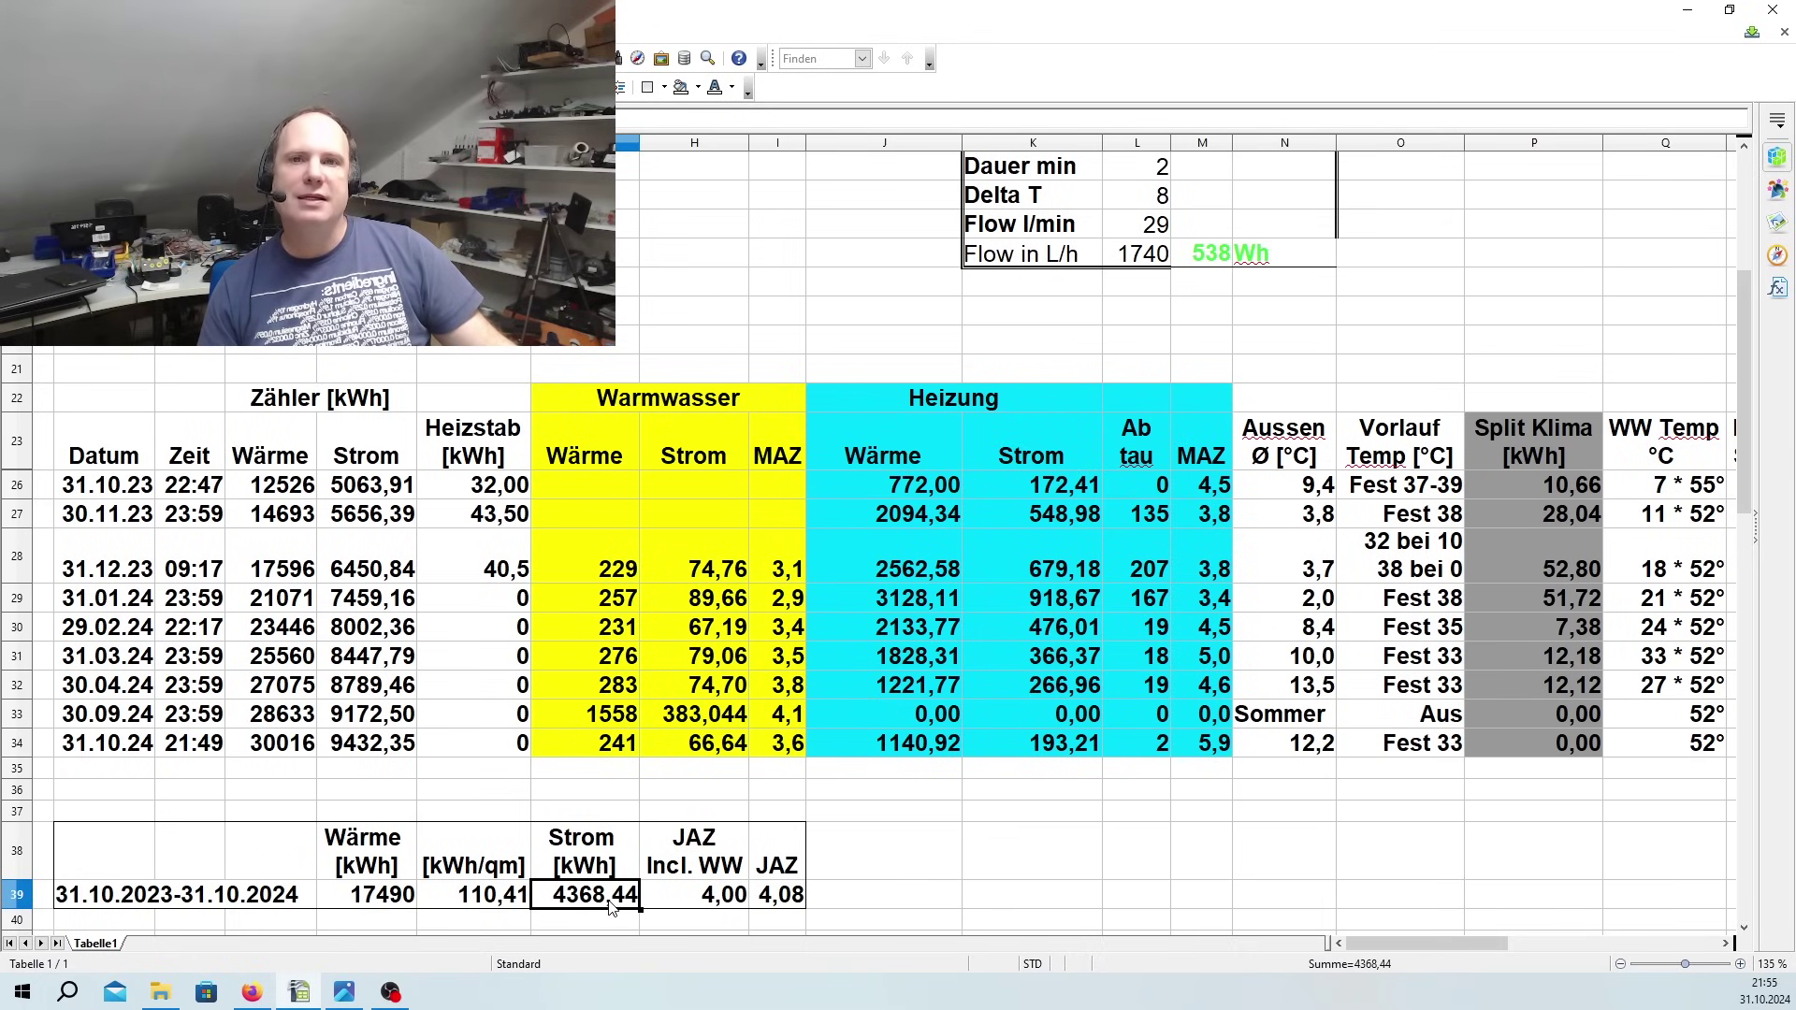
left_click(716, 901)
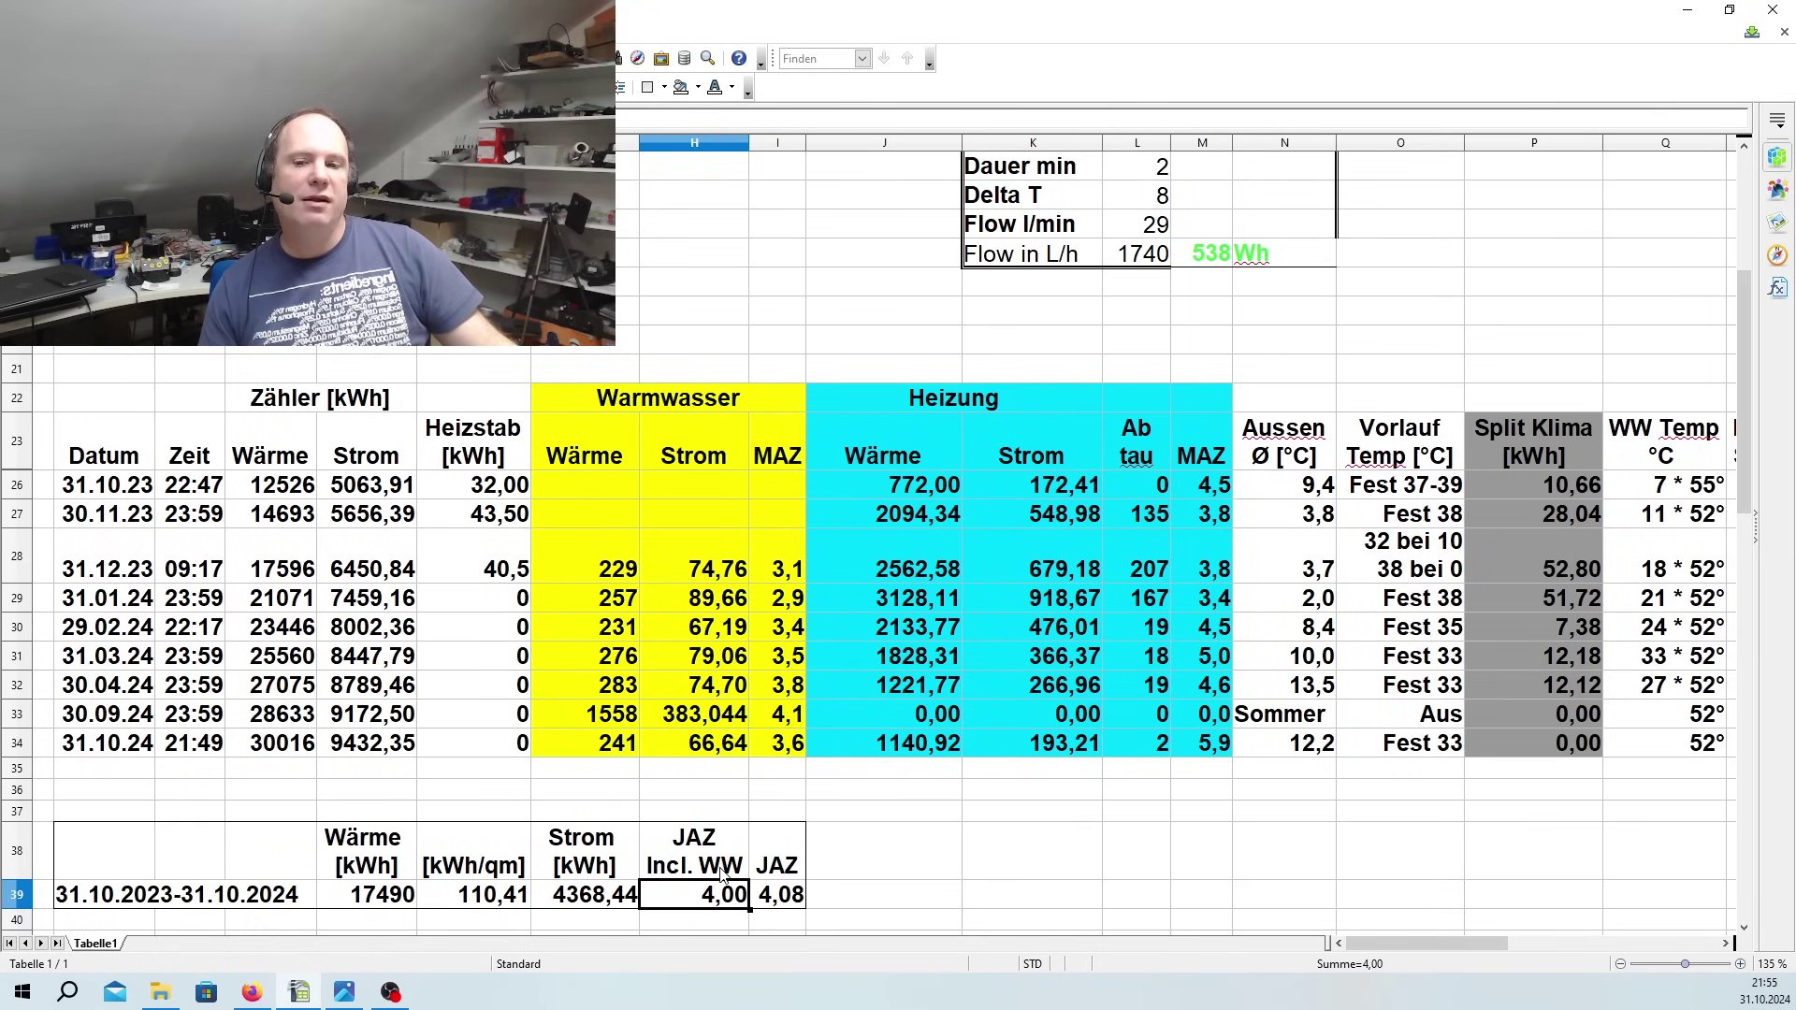
left_click(786, 900)
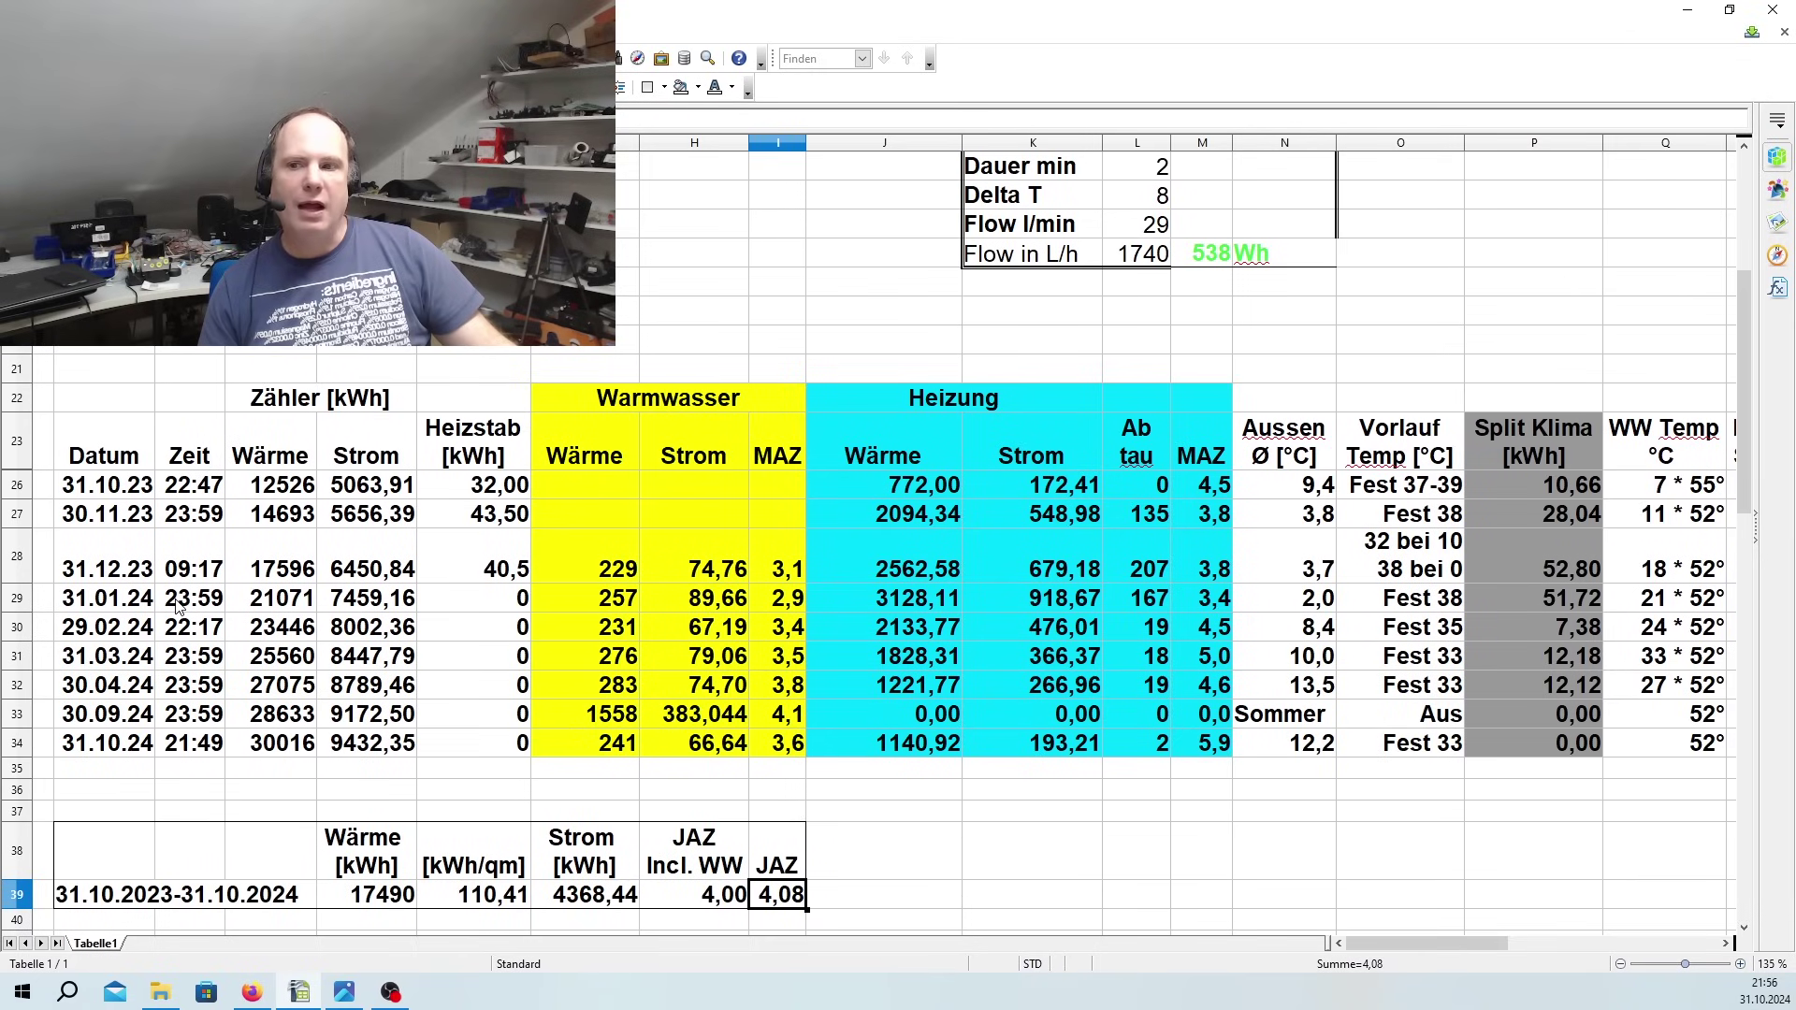
Step: Examine the summer period from 30.04.24 to 30.09.24, including its Warmwasser heat and MAZ
left_click(98, 694)
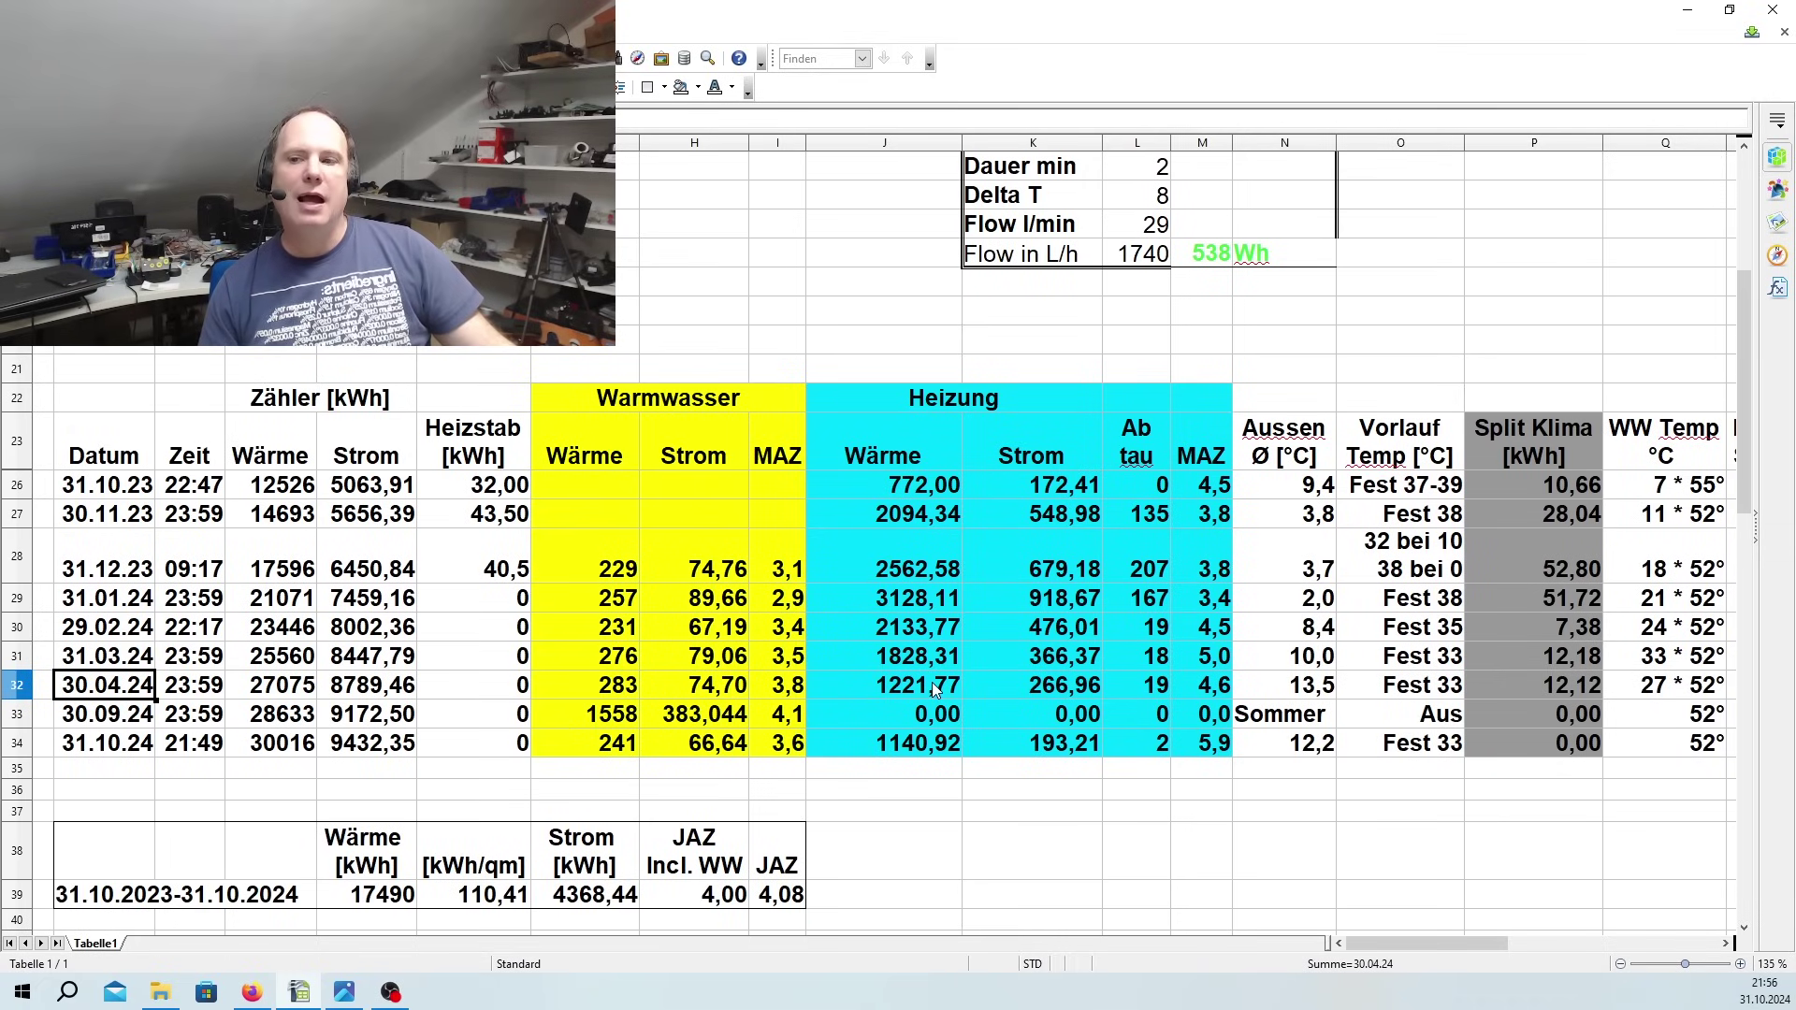
left_click(114, 720)
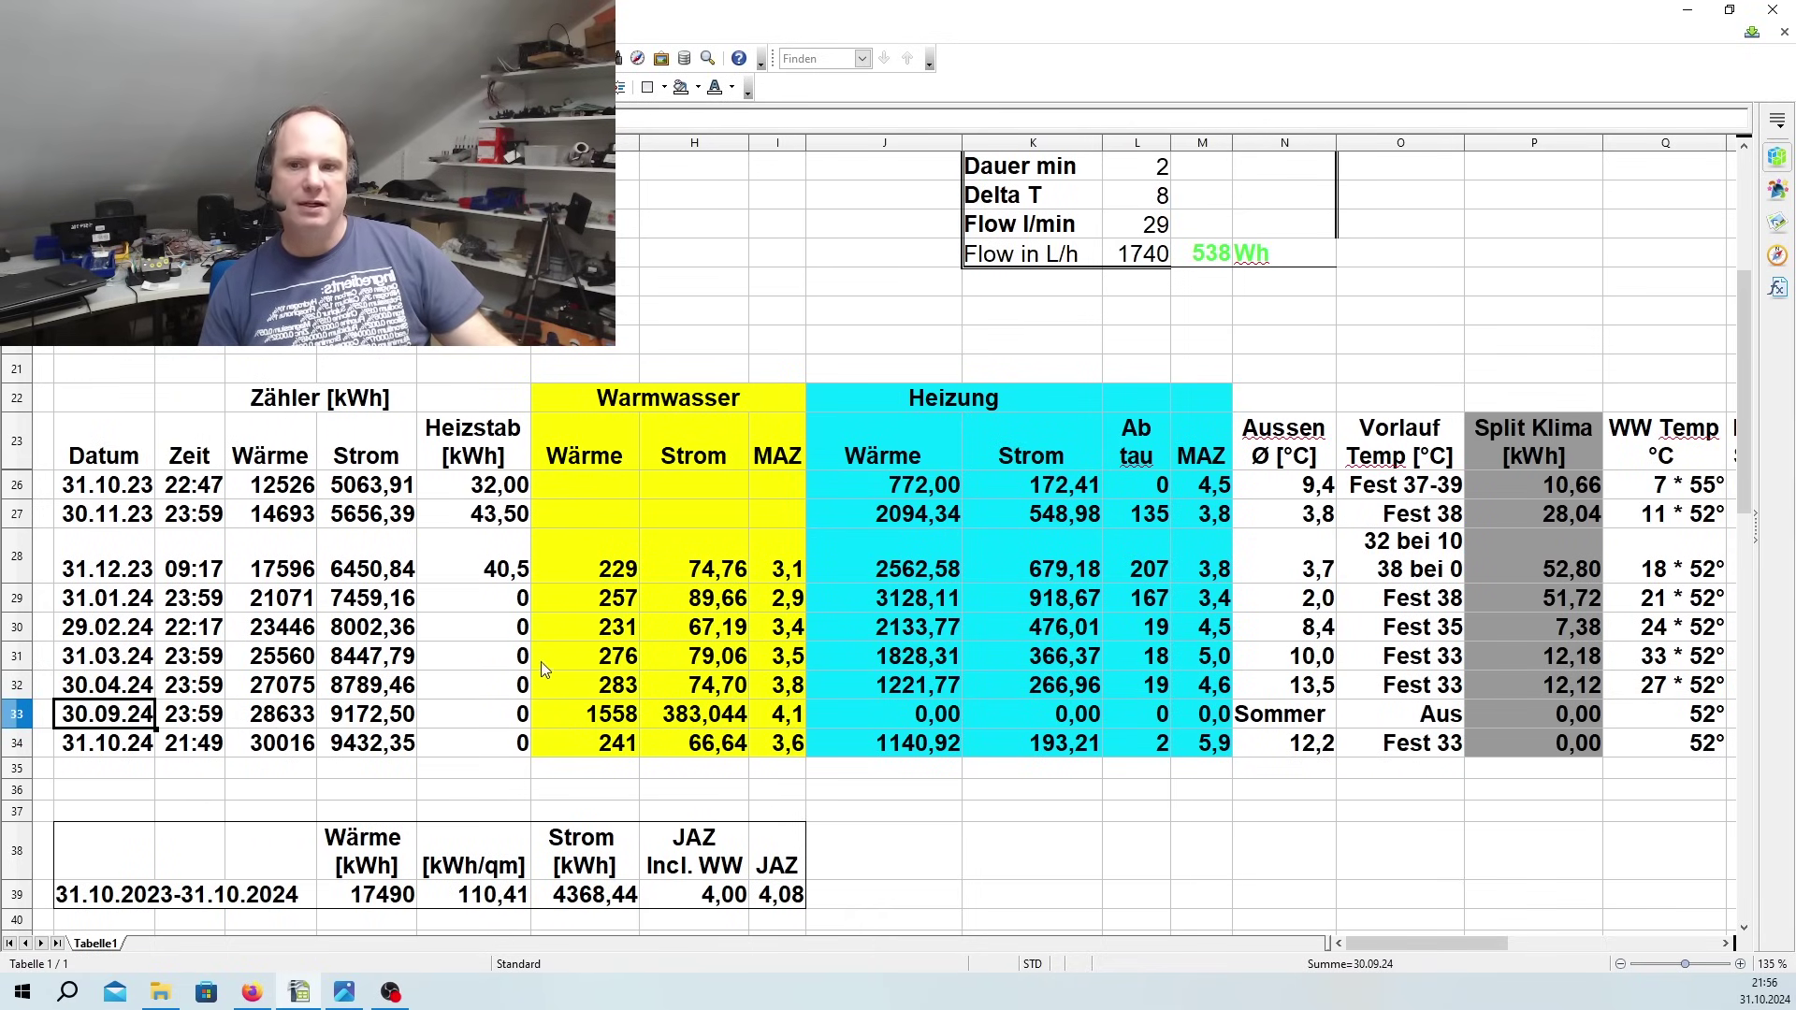
left_click(625, 725)
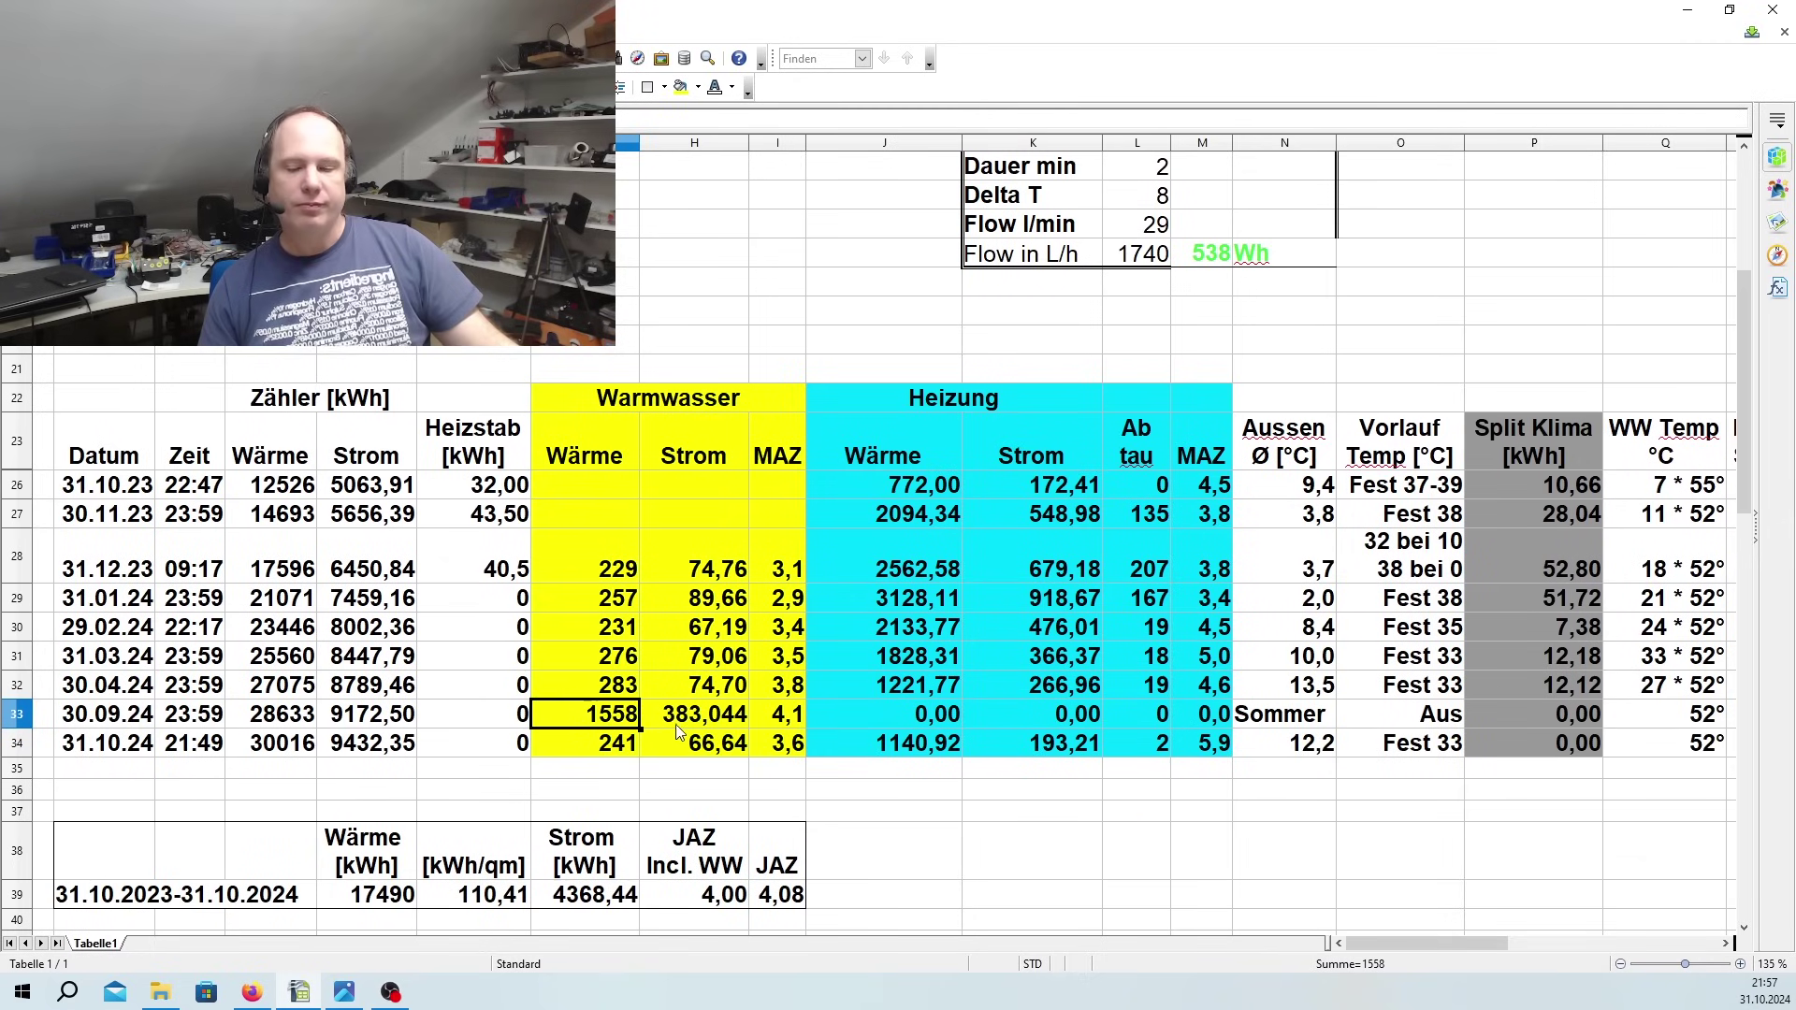
left_click(793, 725)
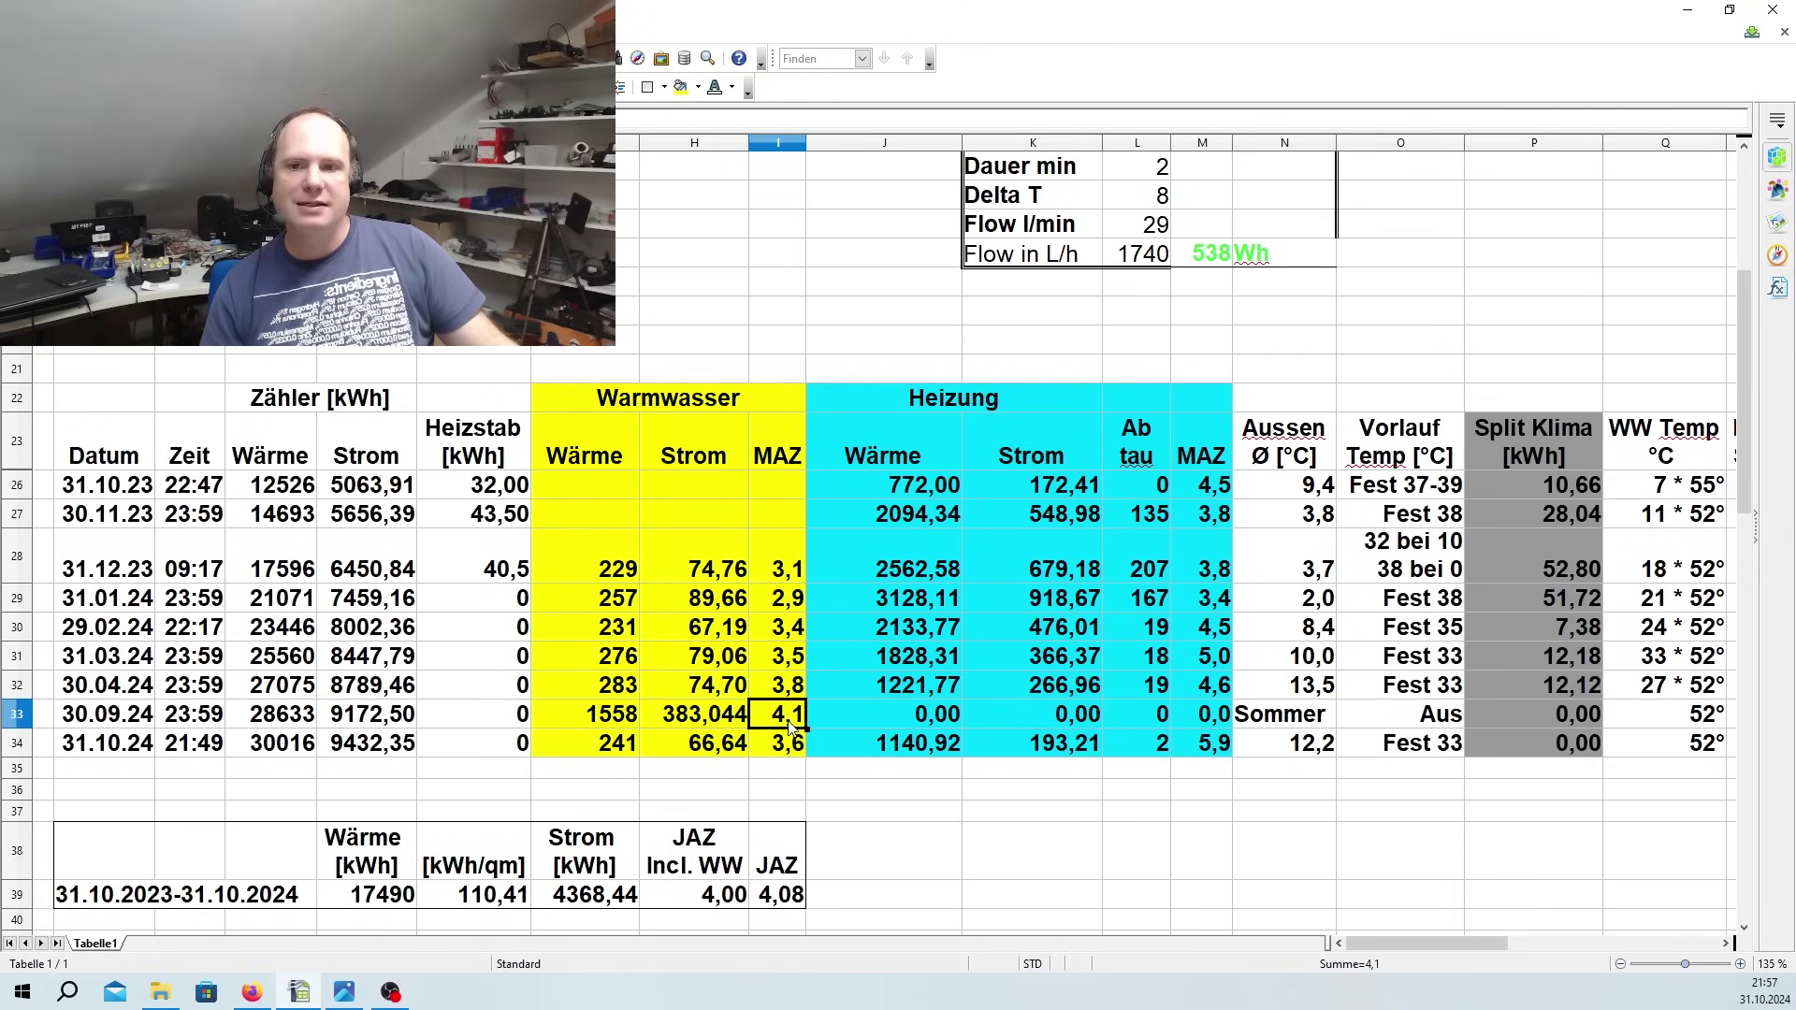
Step: Compare the Warmwasser Wärme, Strom and MAZ values in the 31.10.24 row with those in the 30.04.24 row
left_click(619, 753)
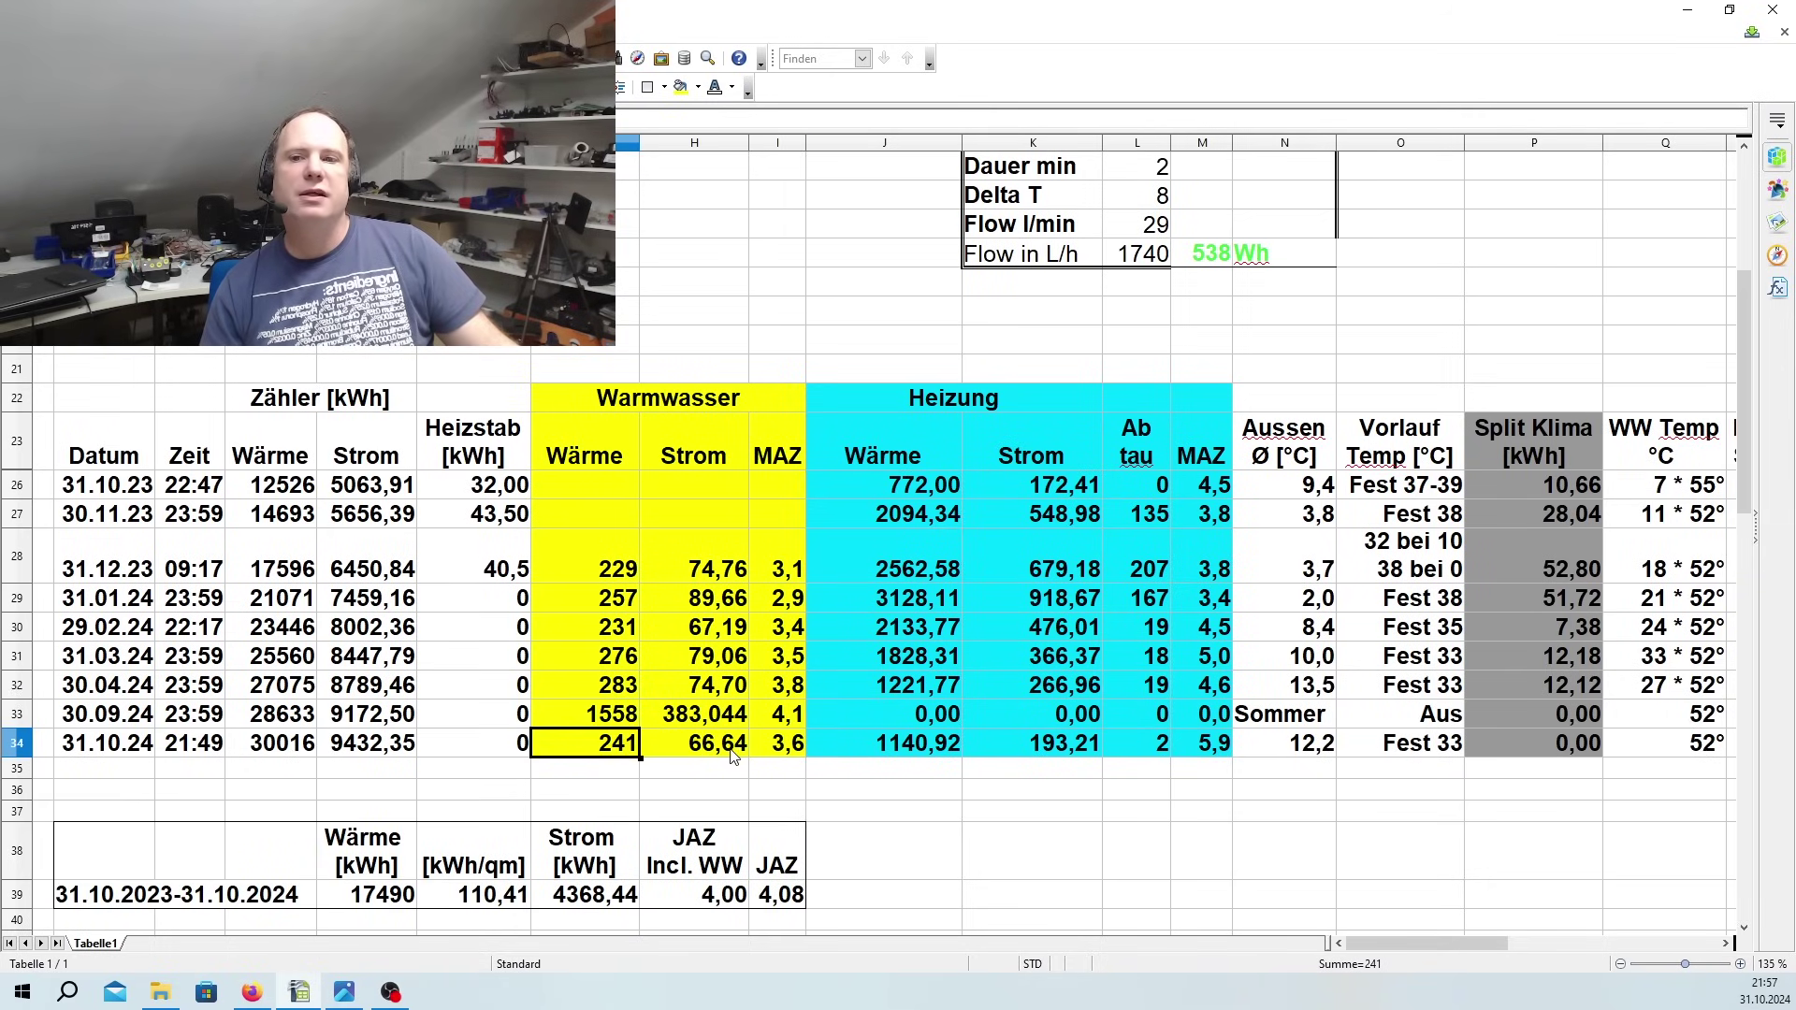
left_click(726, 758)
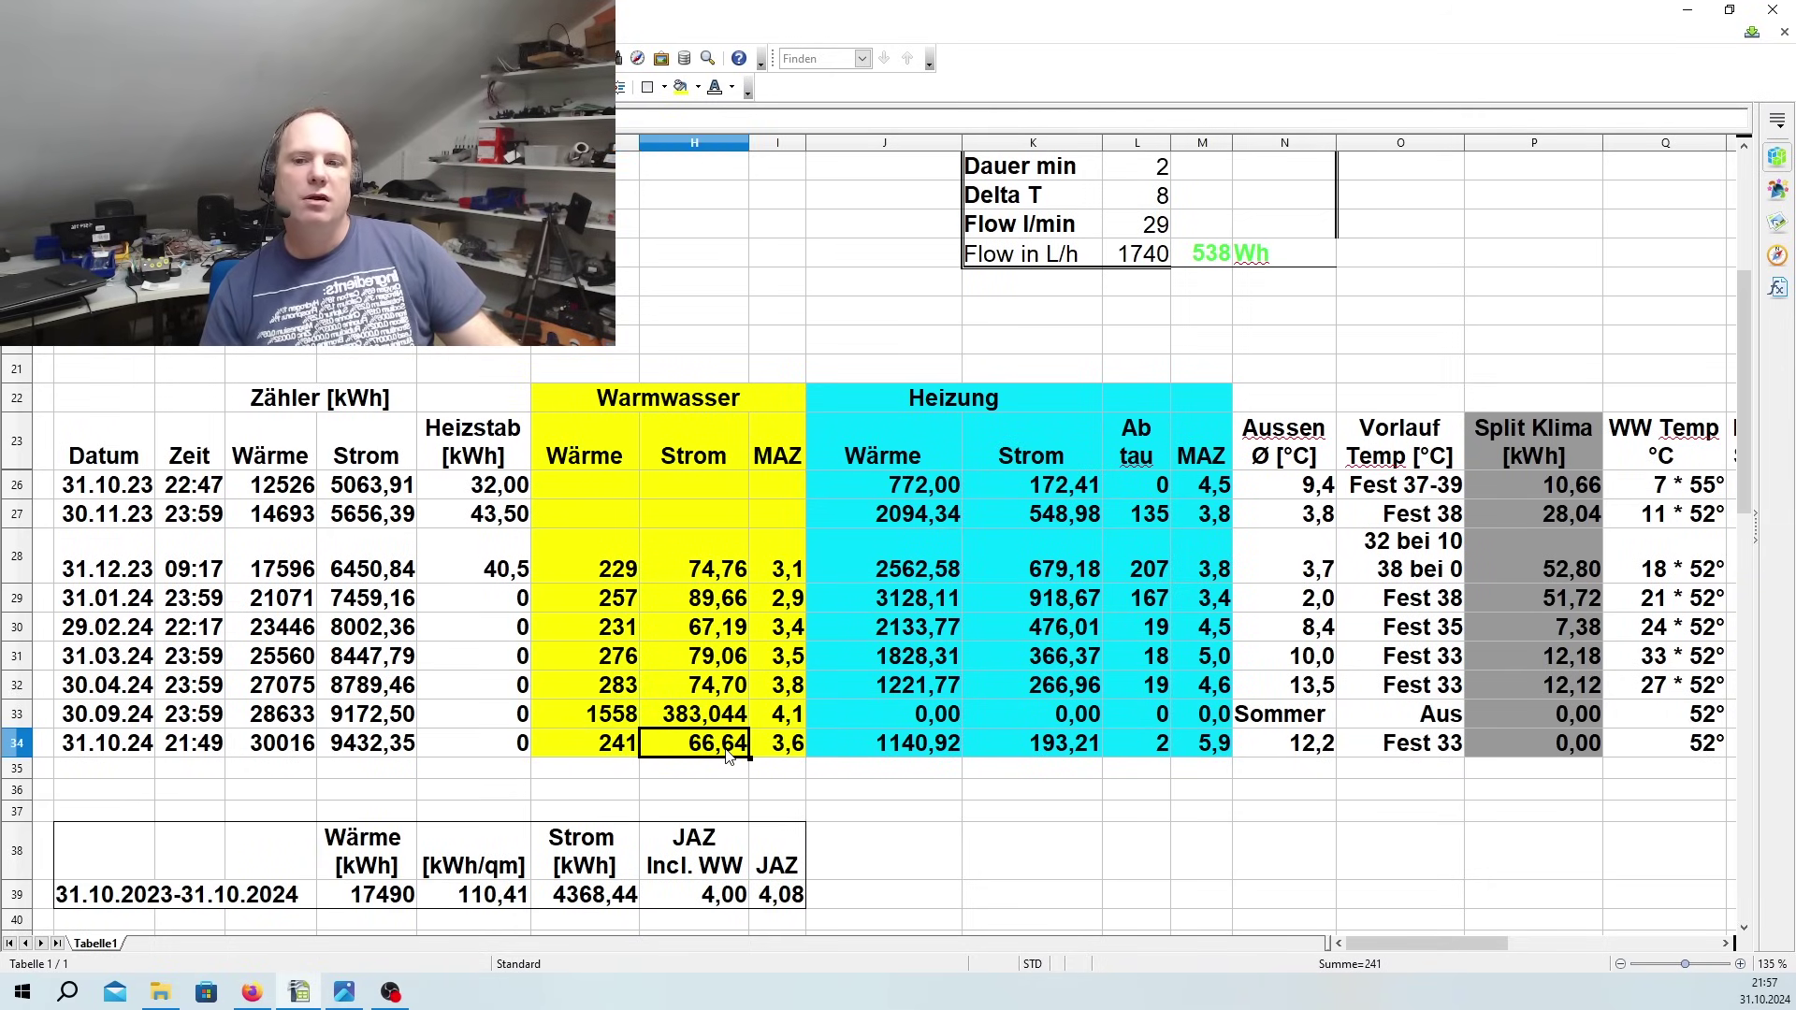
left_click(795, 753)
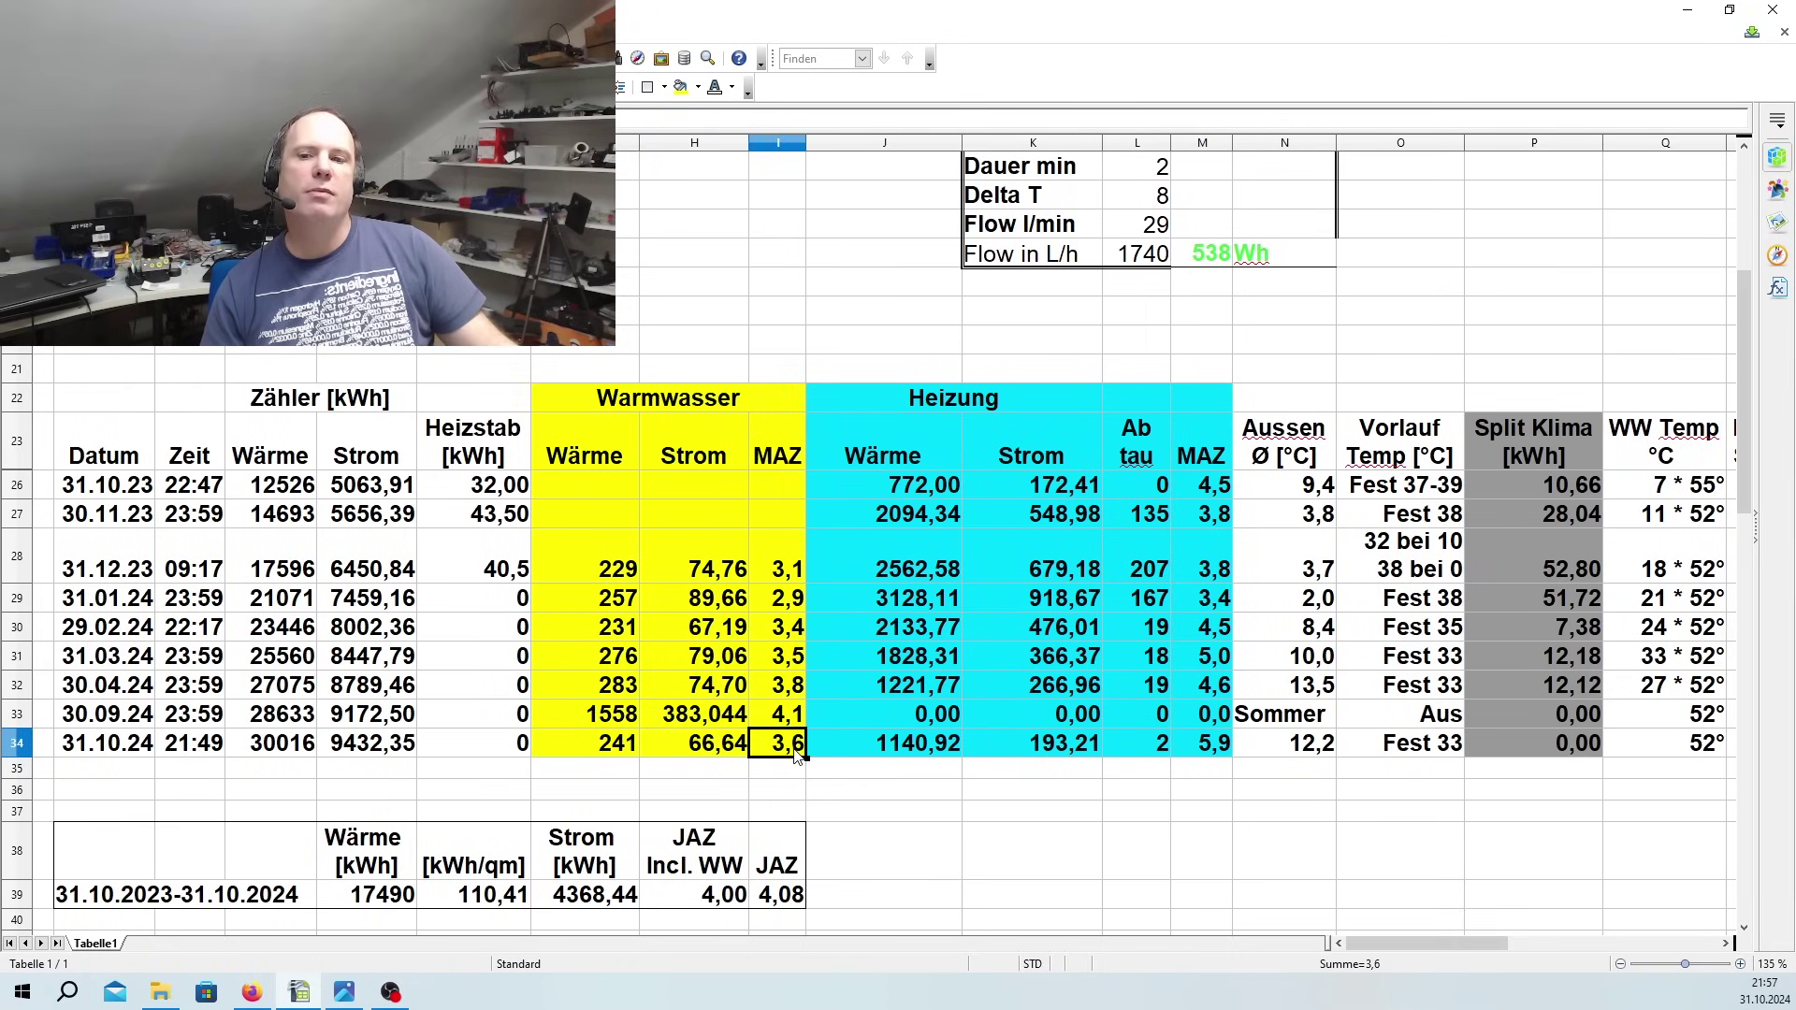
left_click(615, 688)
left_click(733, 692)
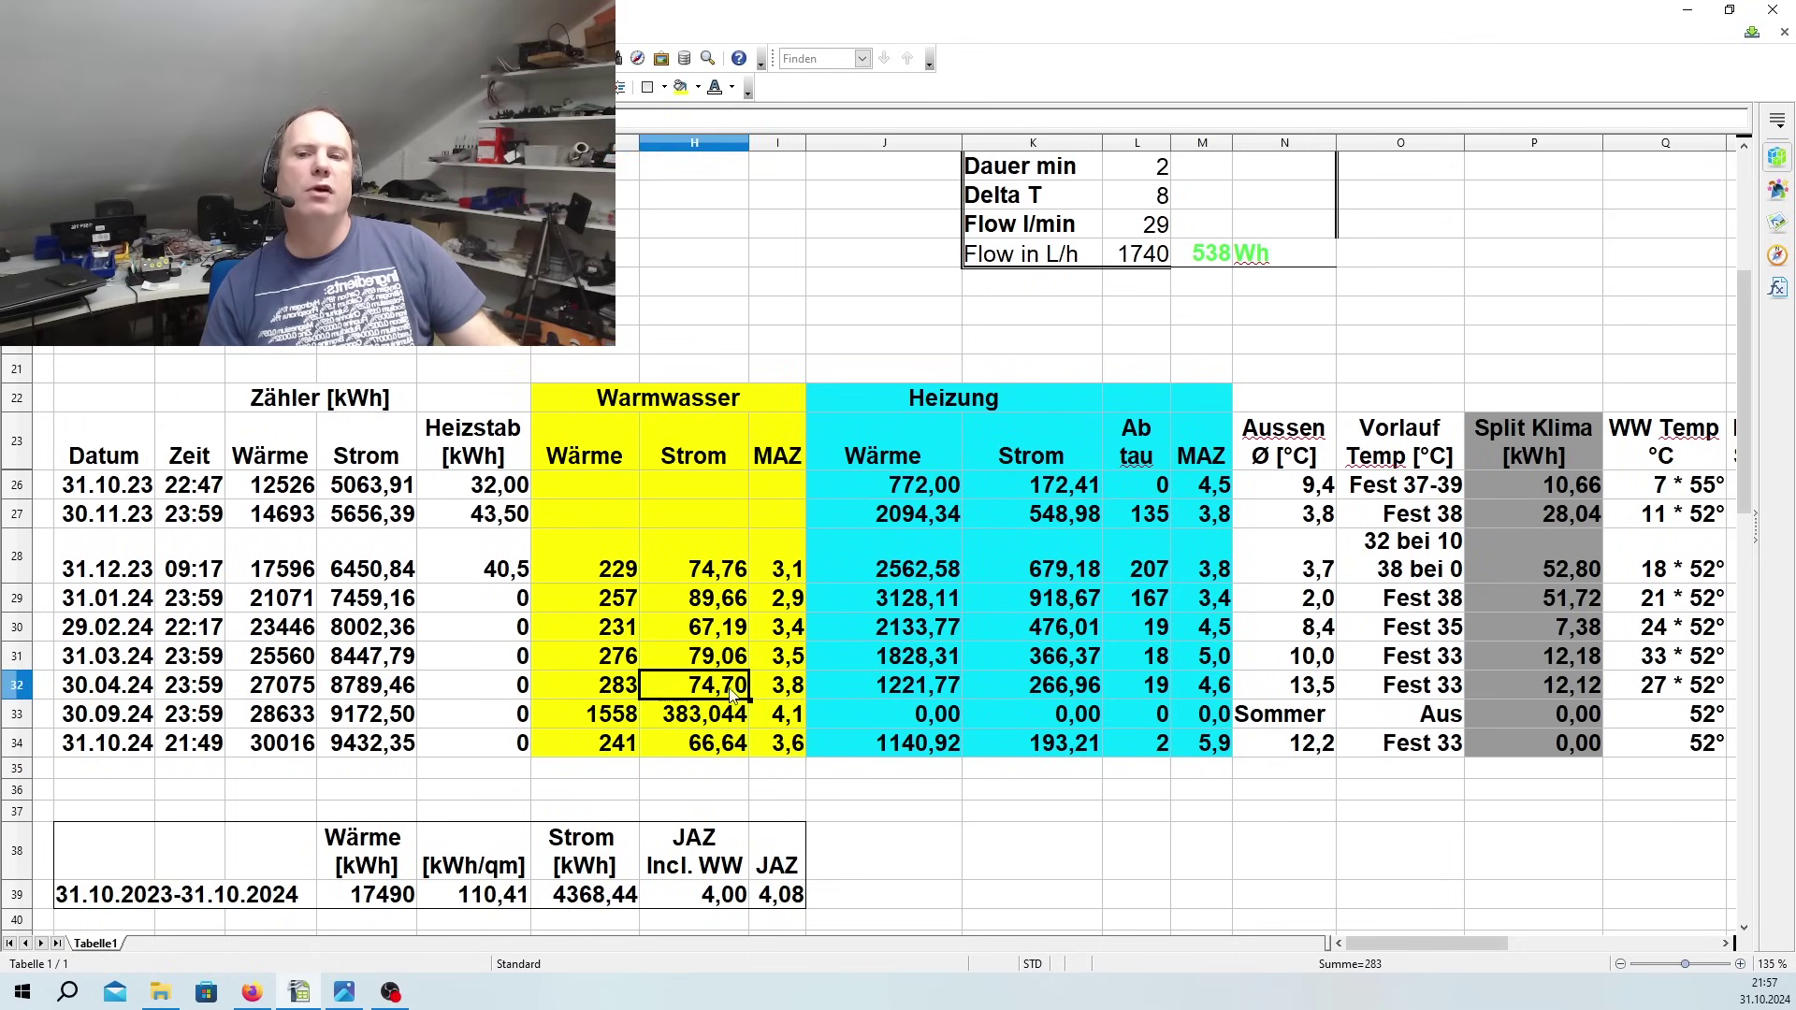
left_click(784, 690)
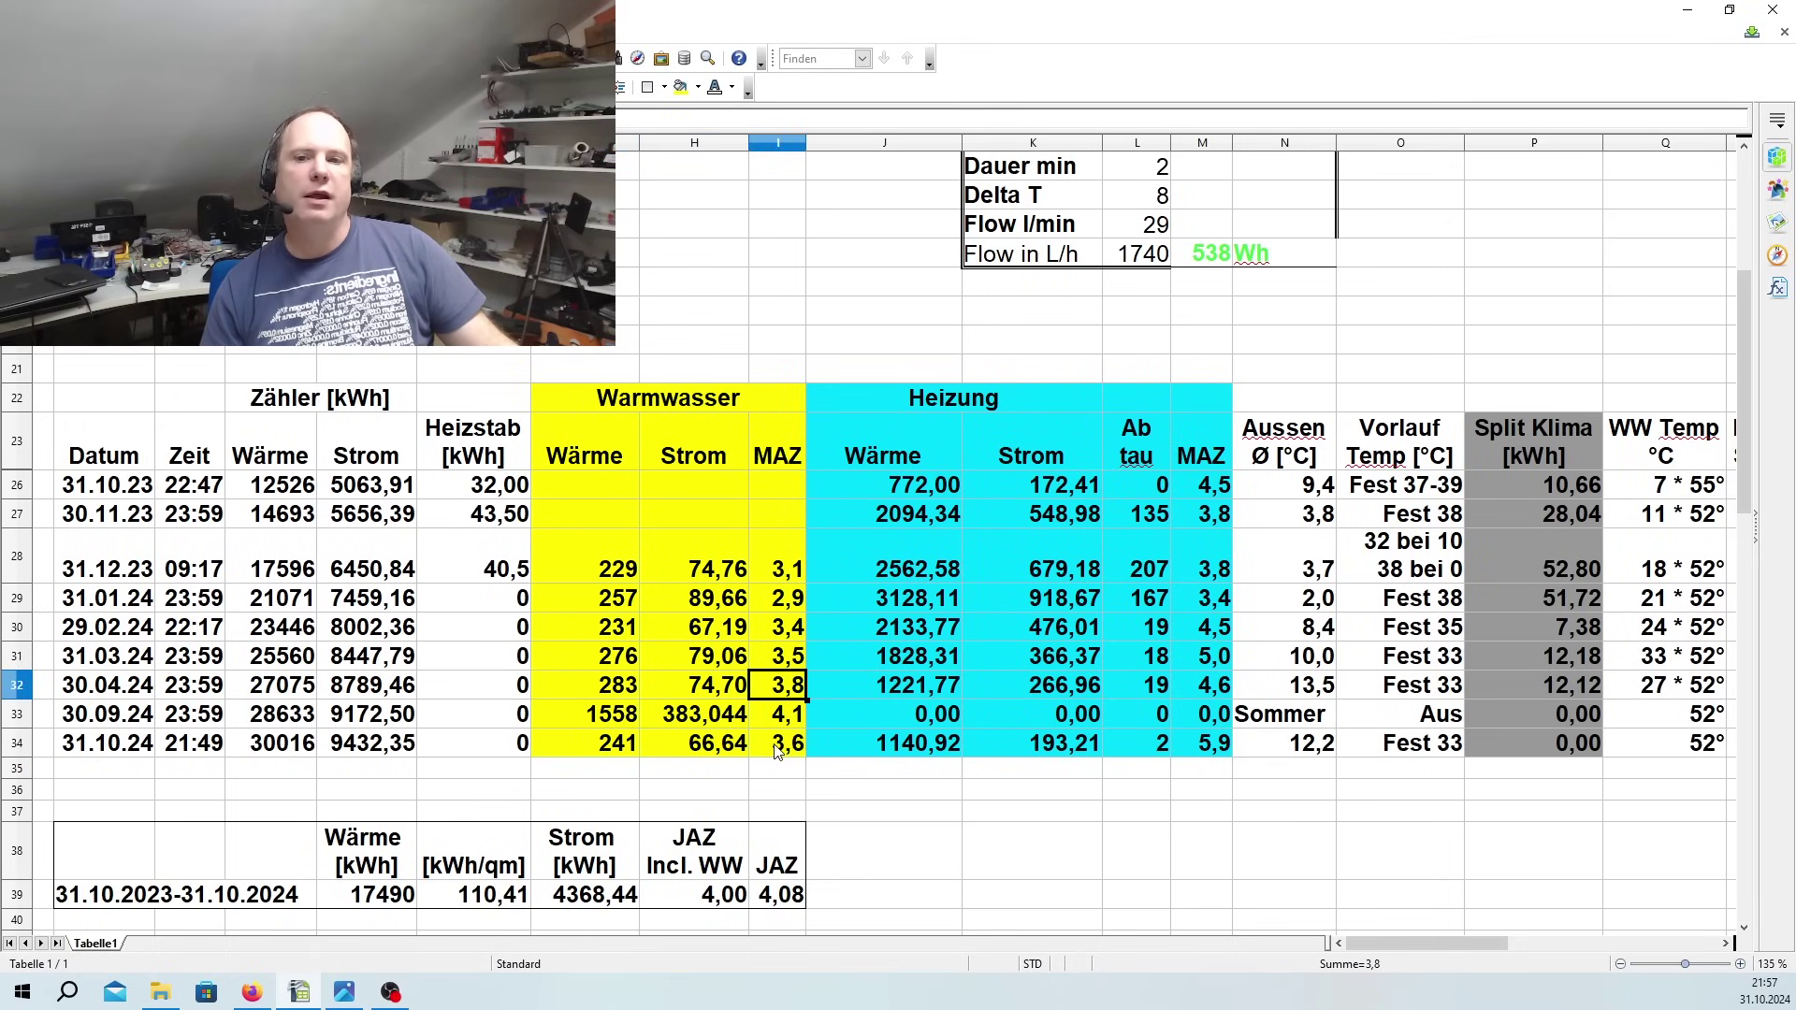
Step: Compare the Heizung Wärme and MAZ values between the 30.04.24 and 31.10.24 rows
left_click(925, 688)
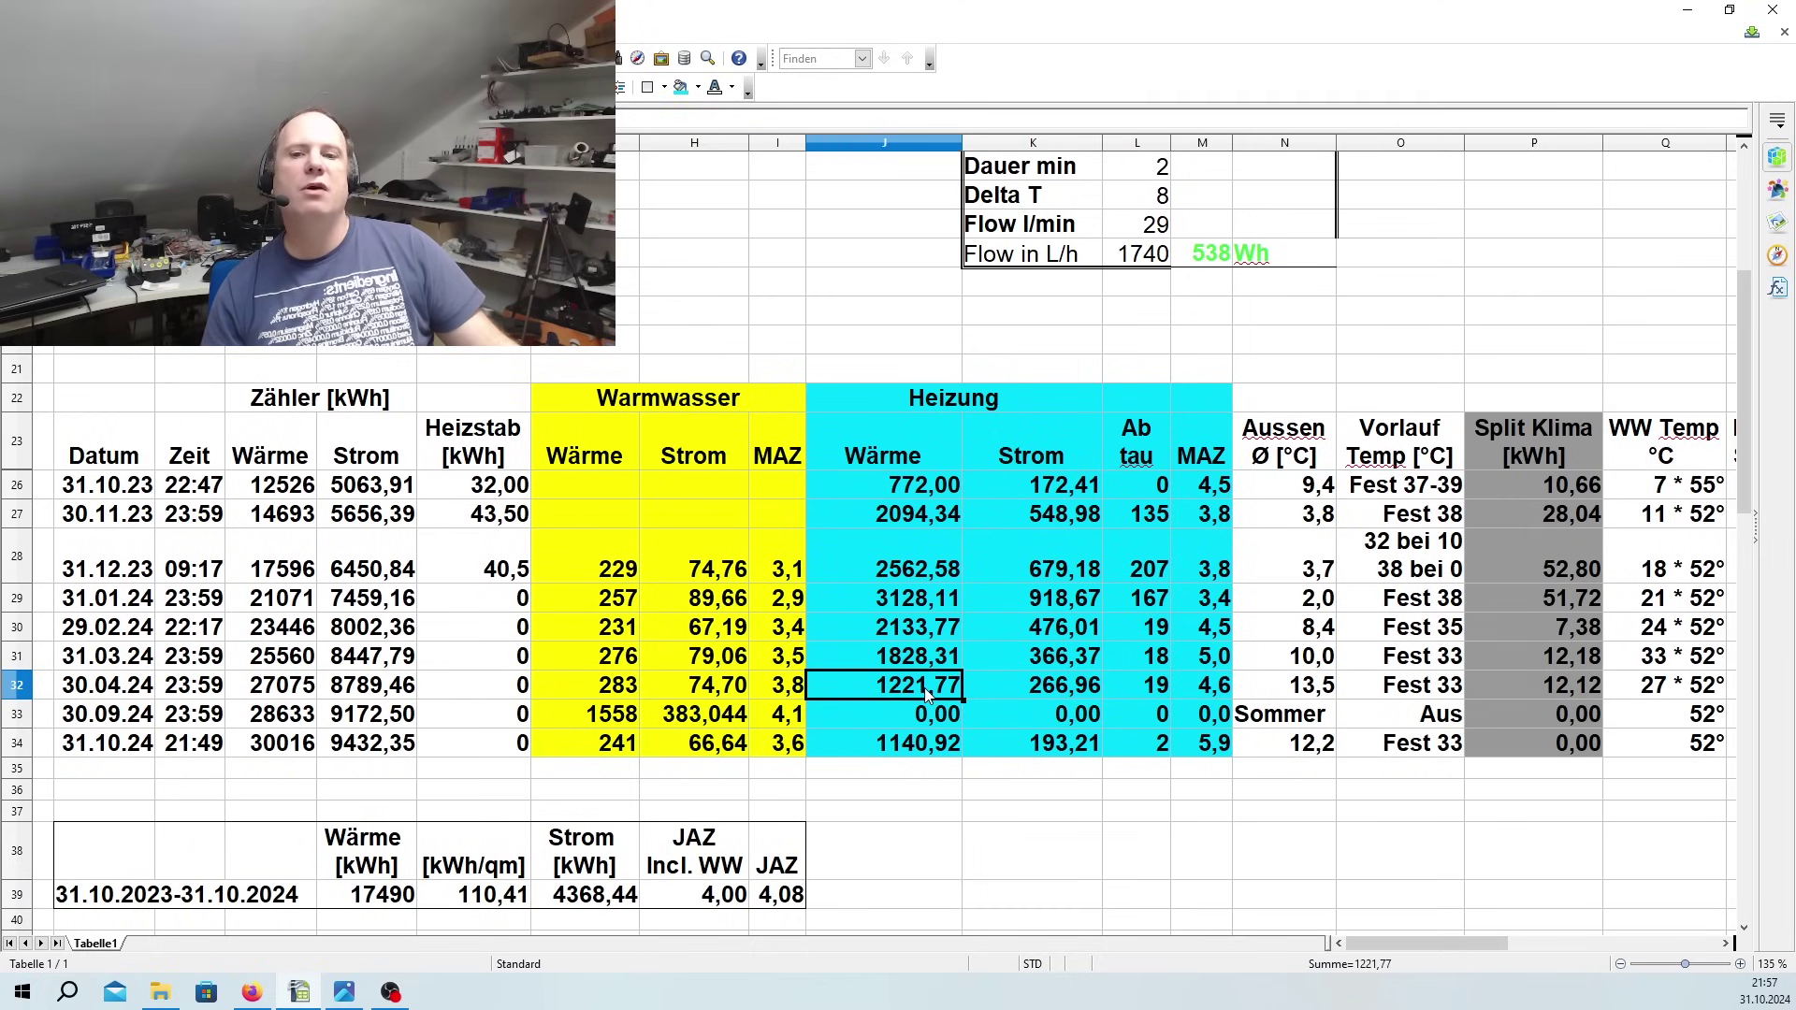
left_click(917, 744)
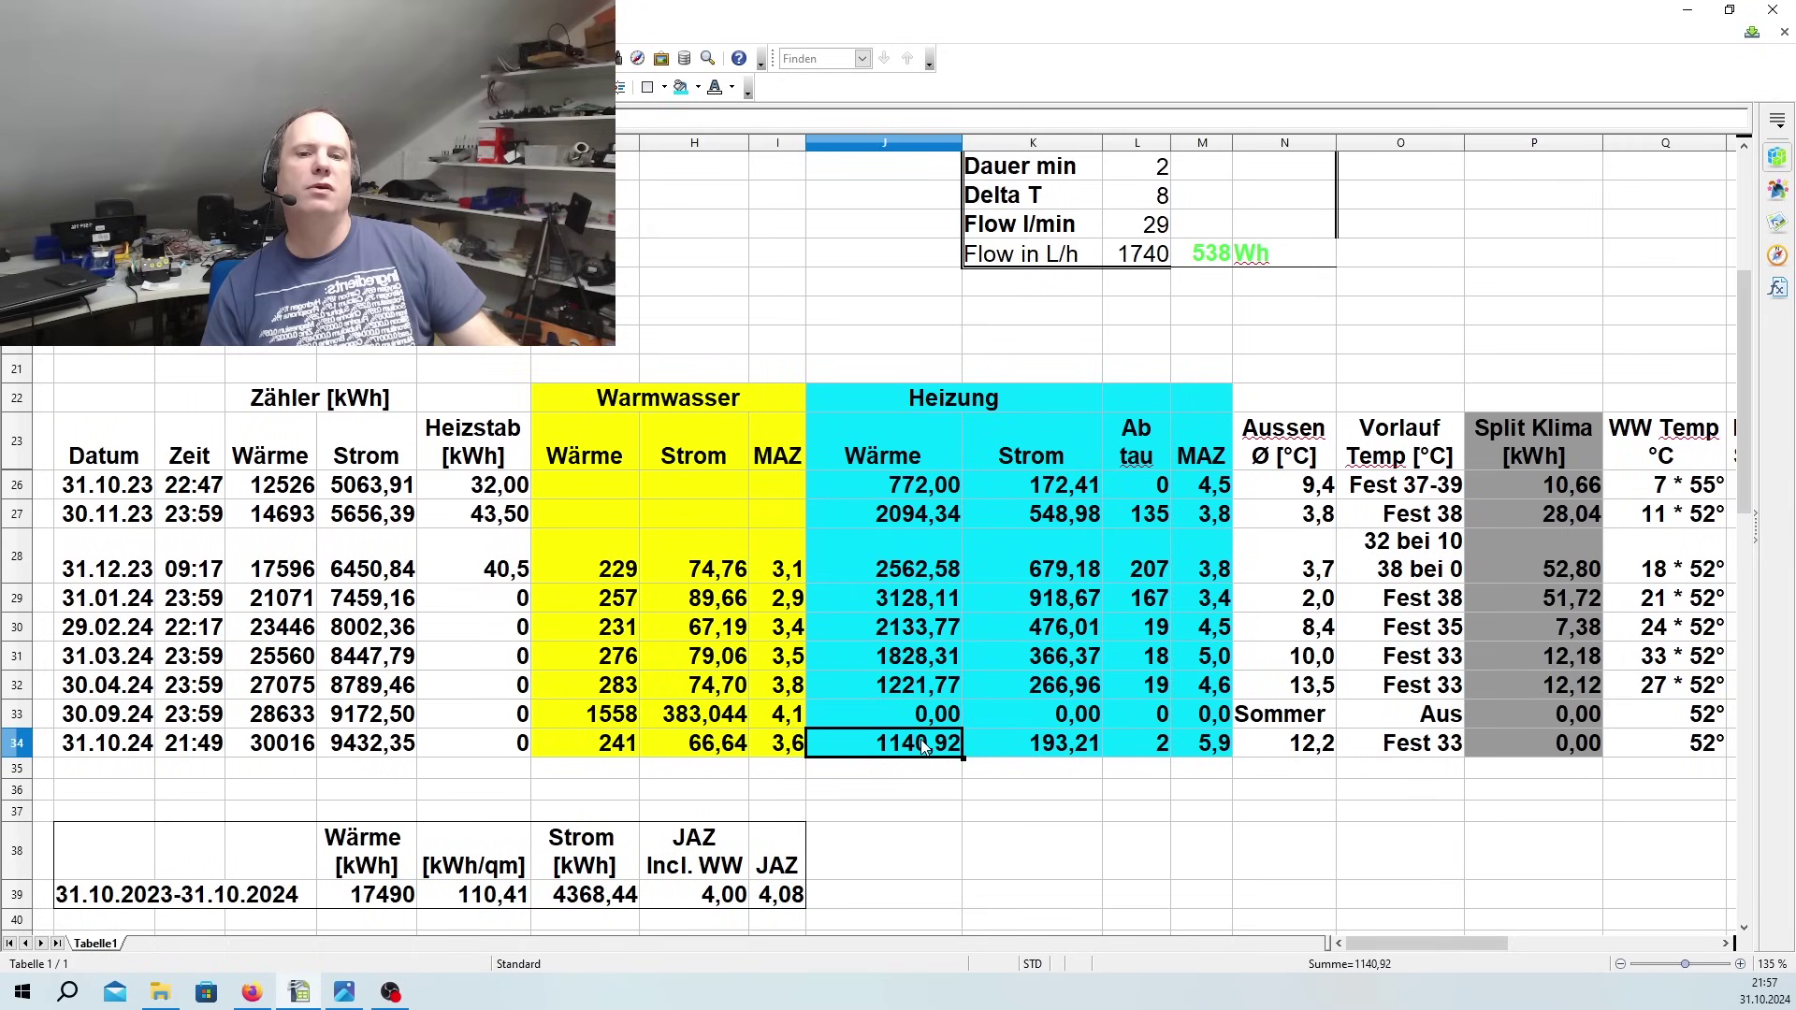
left_click(1216, 690)
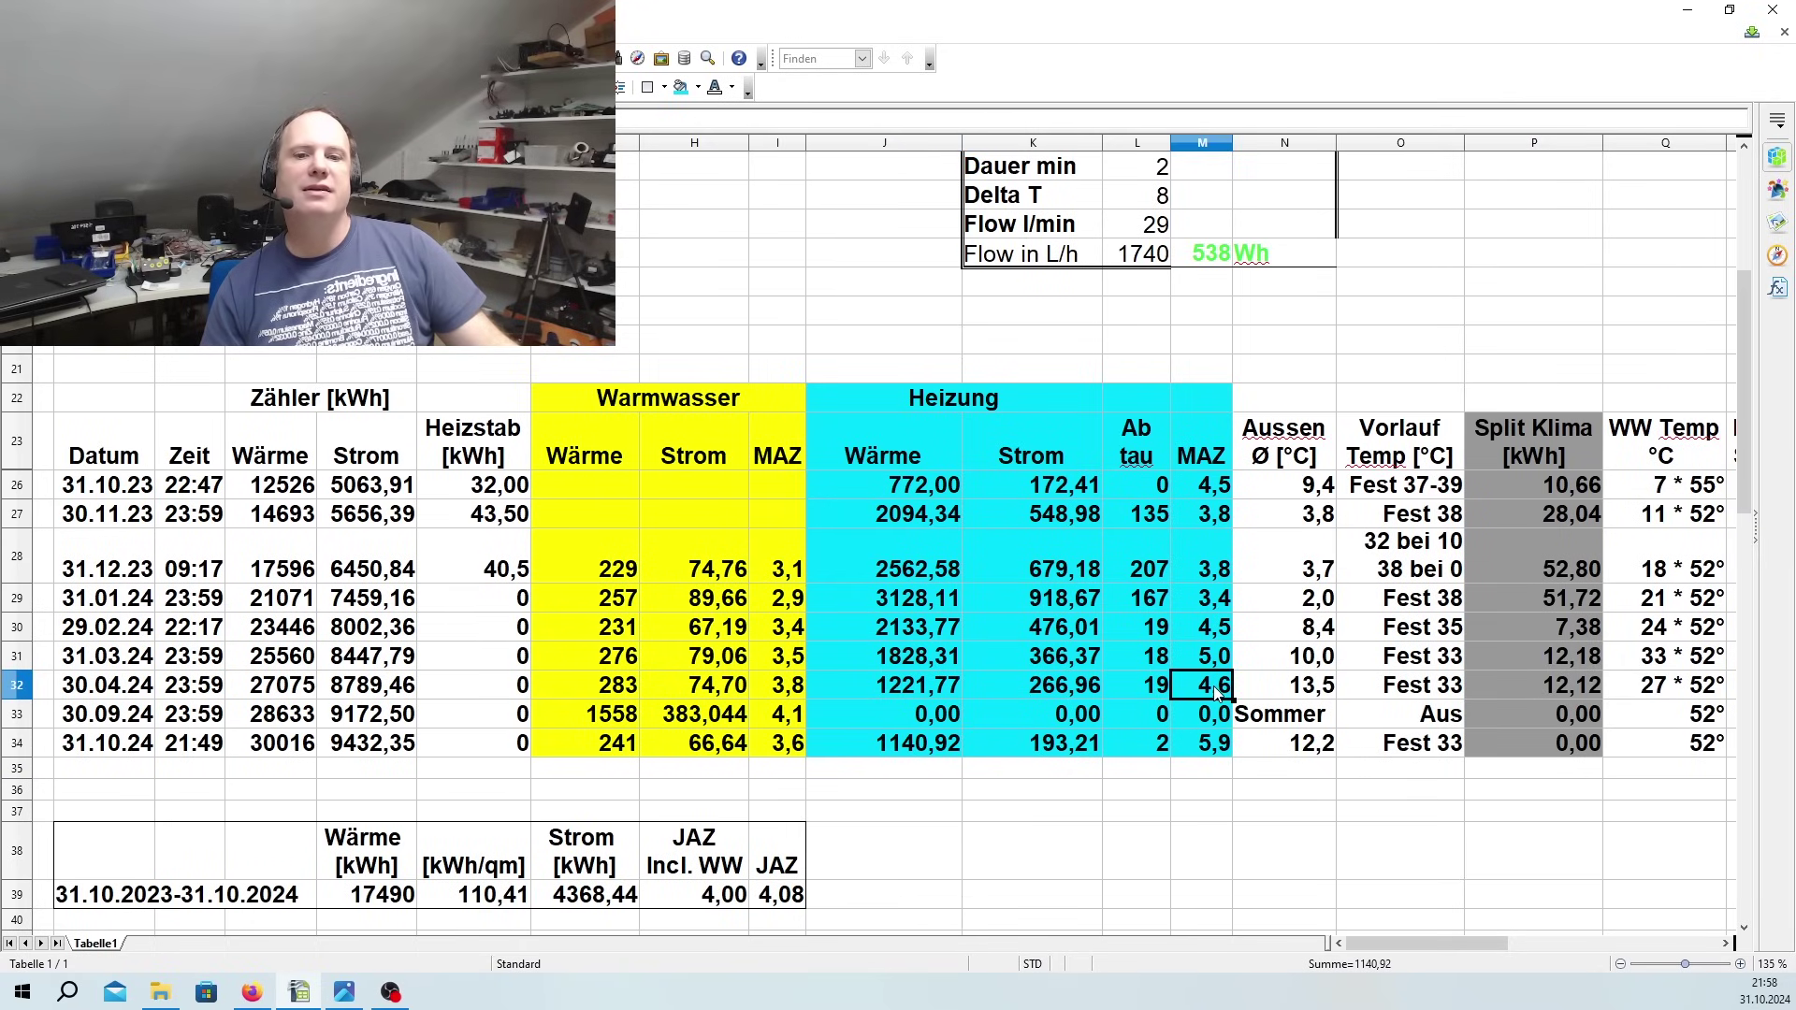
left_click(1218, 748)
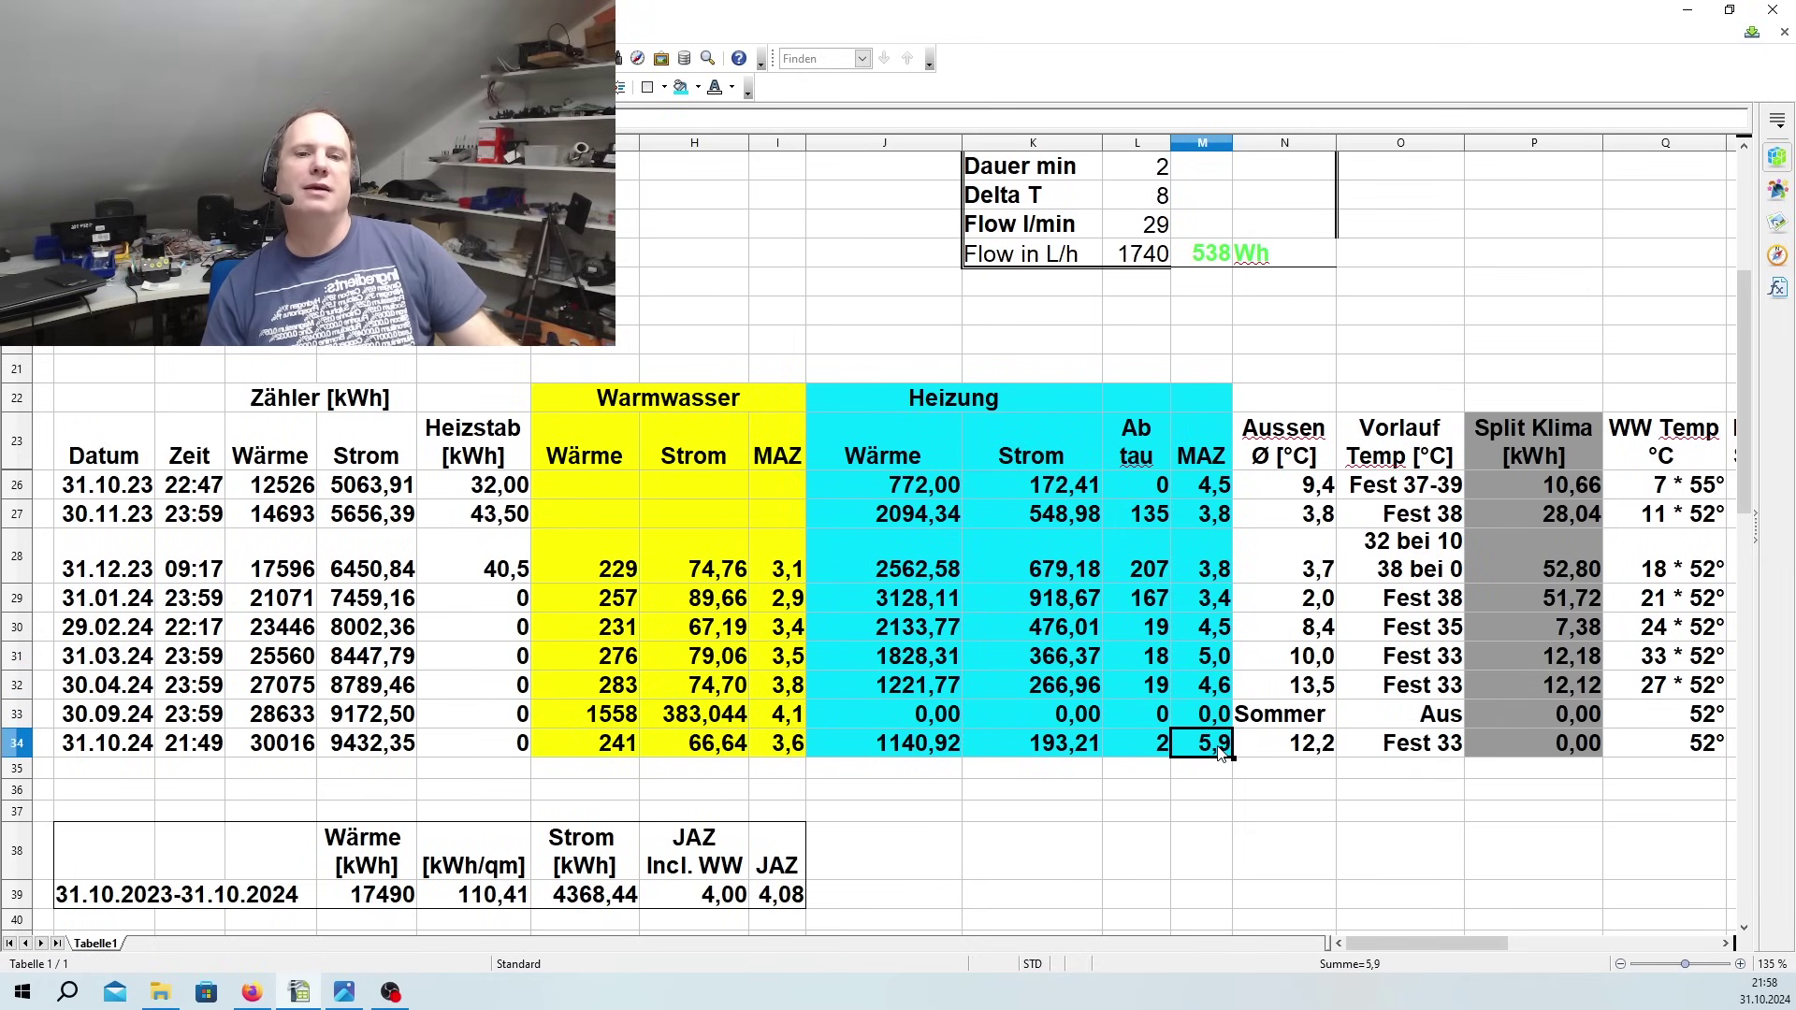
Step: Compare the average outside temperatures in the 30.04.24 and 31.10.24 rows
left_click(1314, 691)
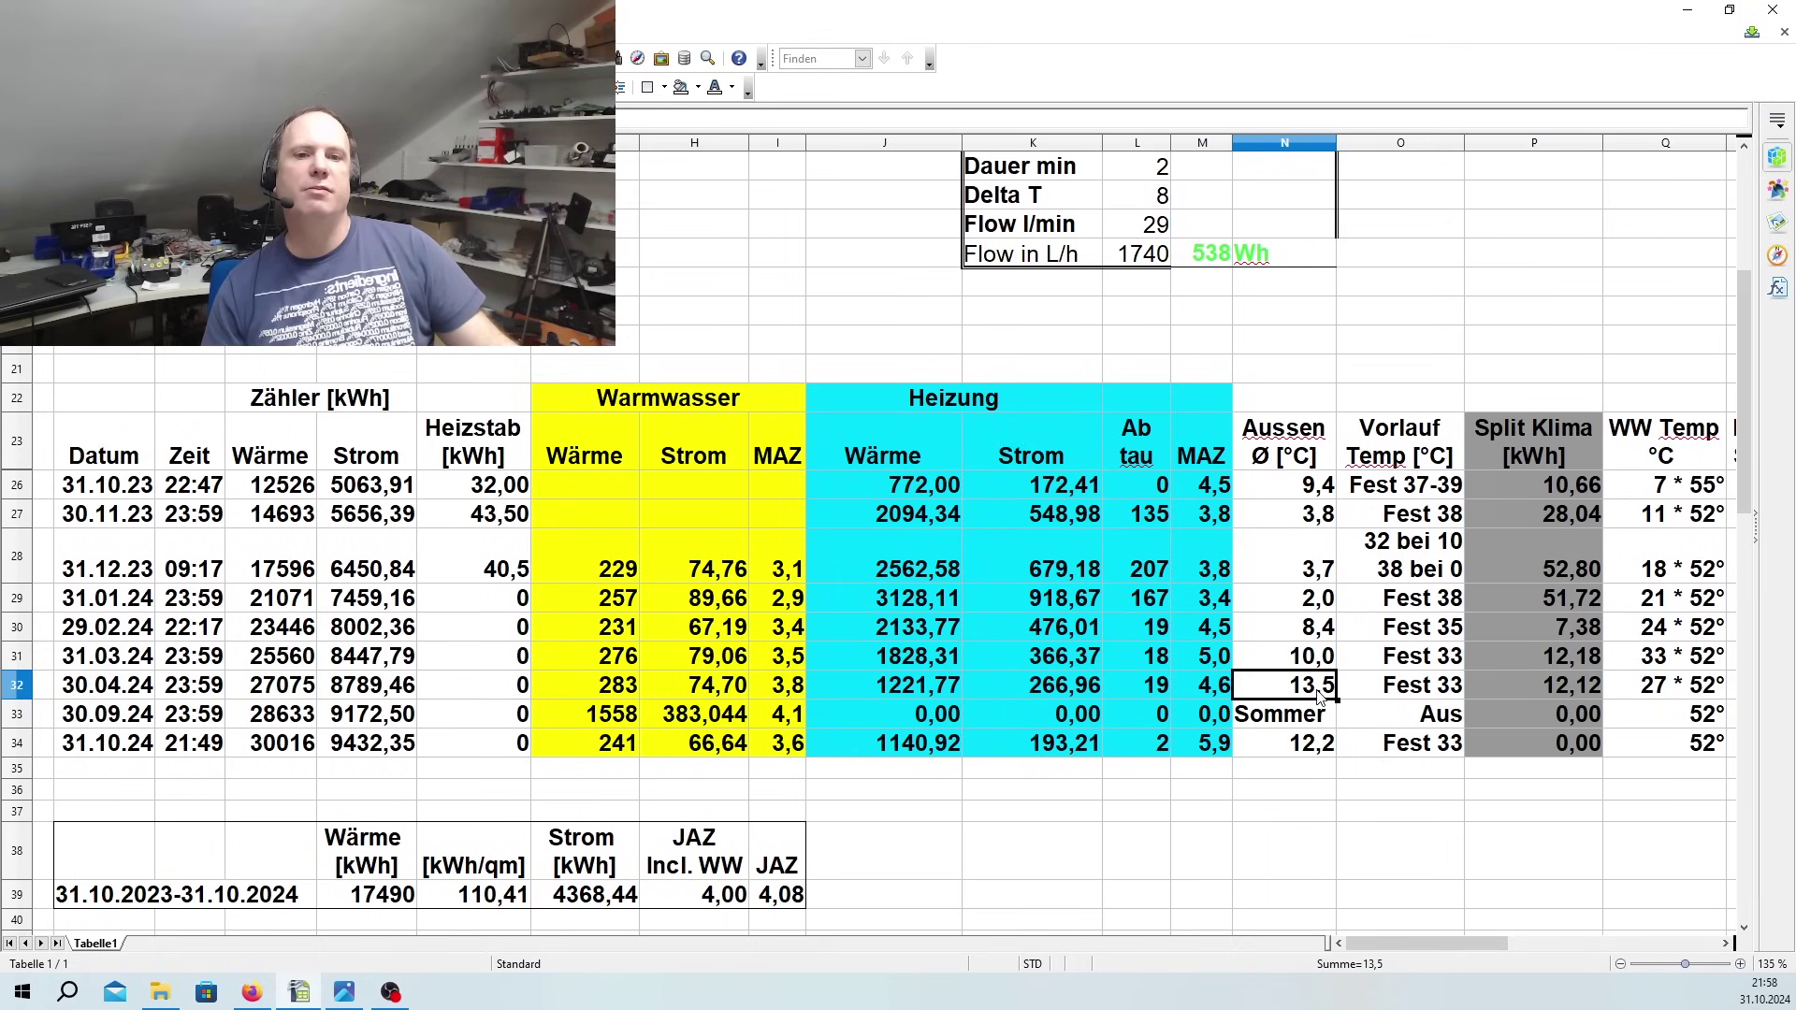
left_click(1310, 751)
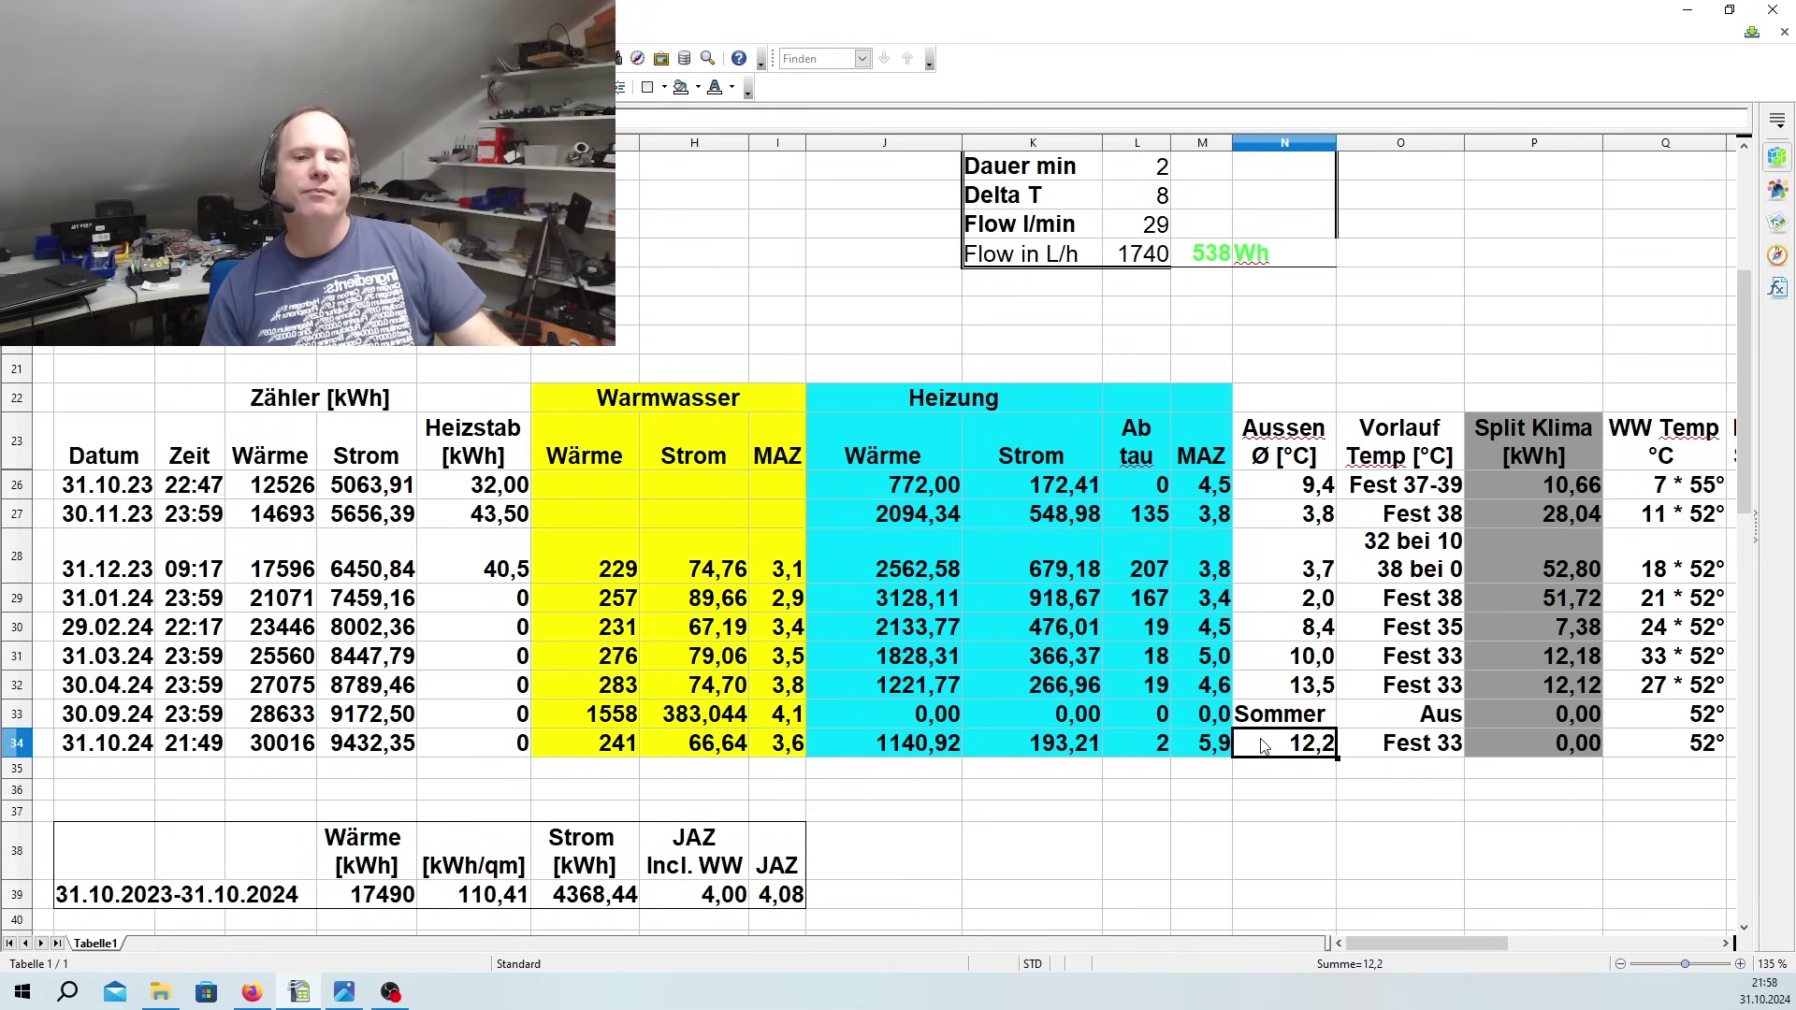
left_click(1309, 696)
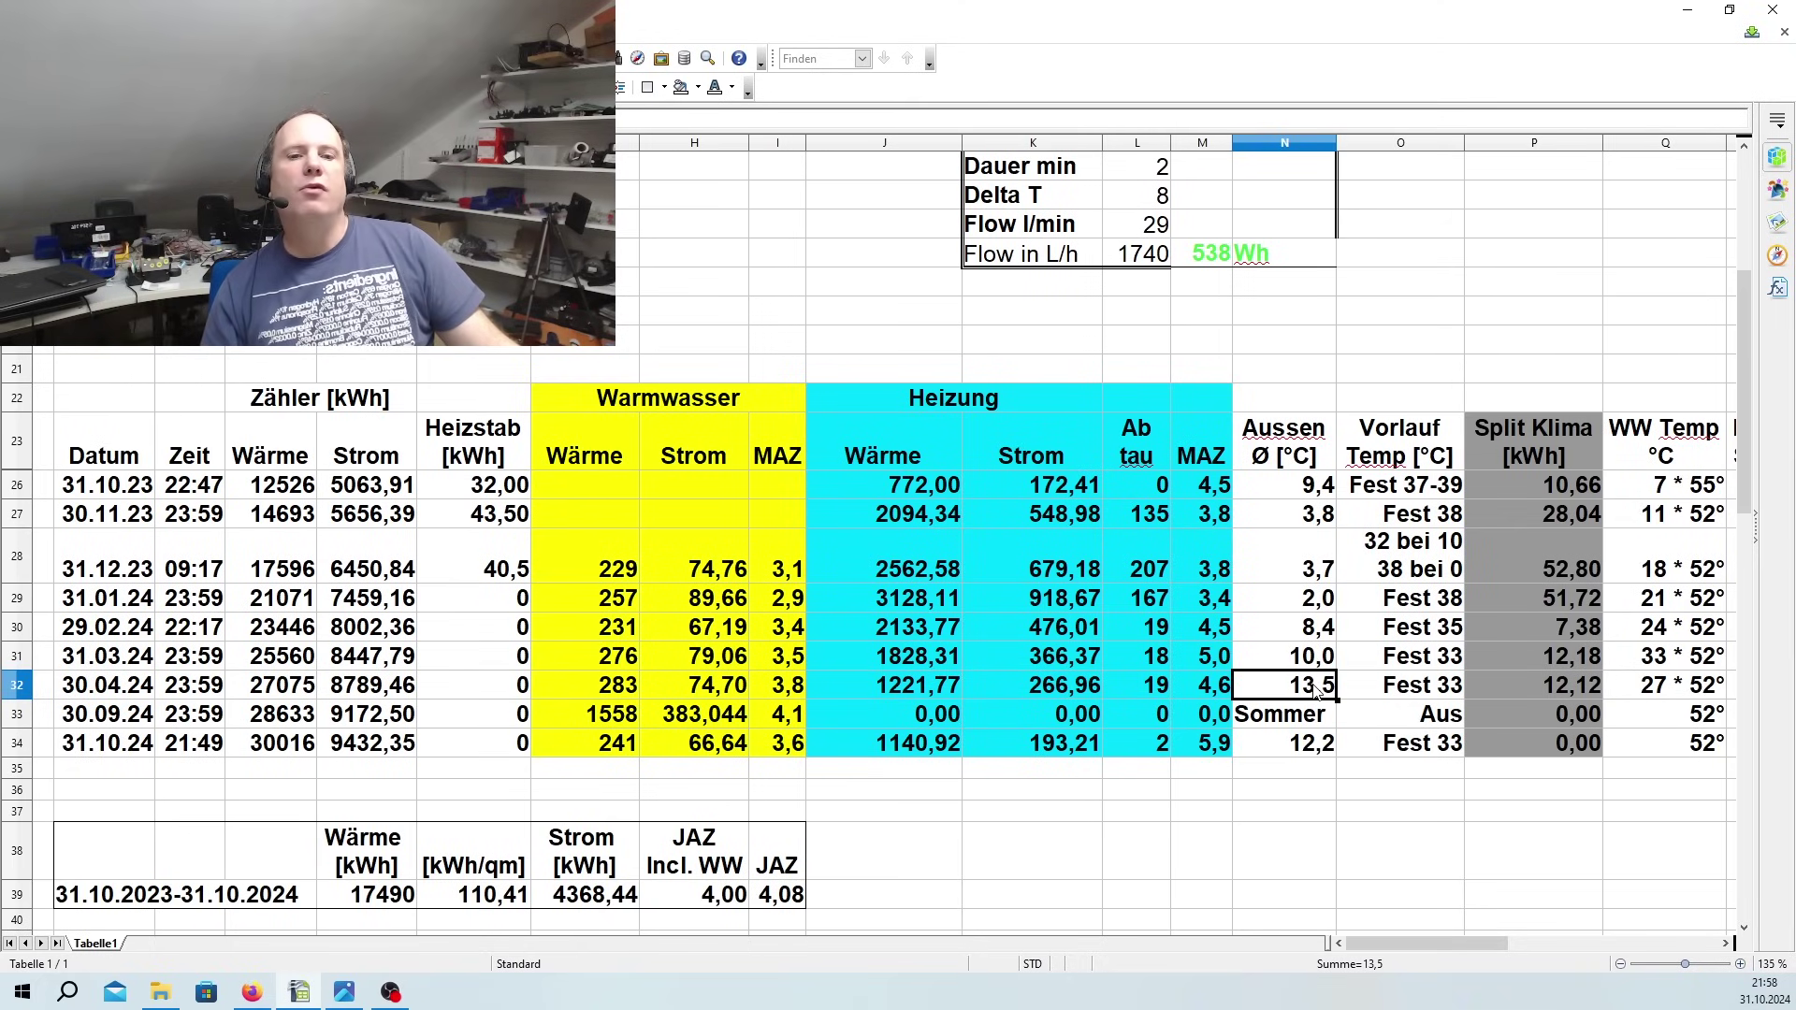
left_click(1307, 754)
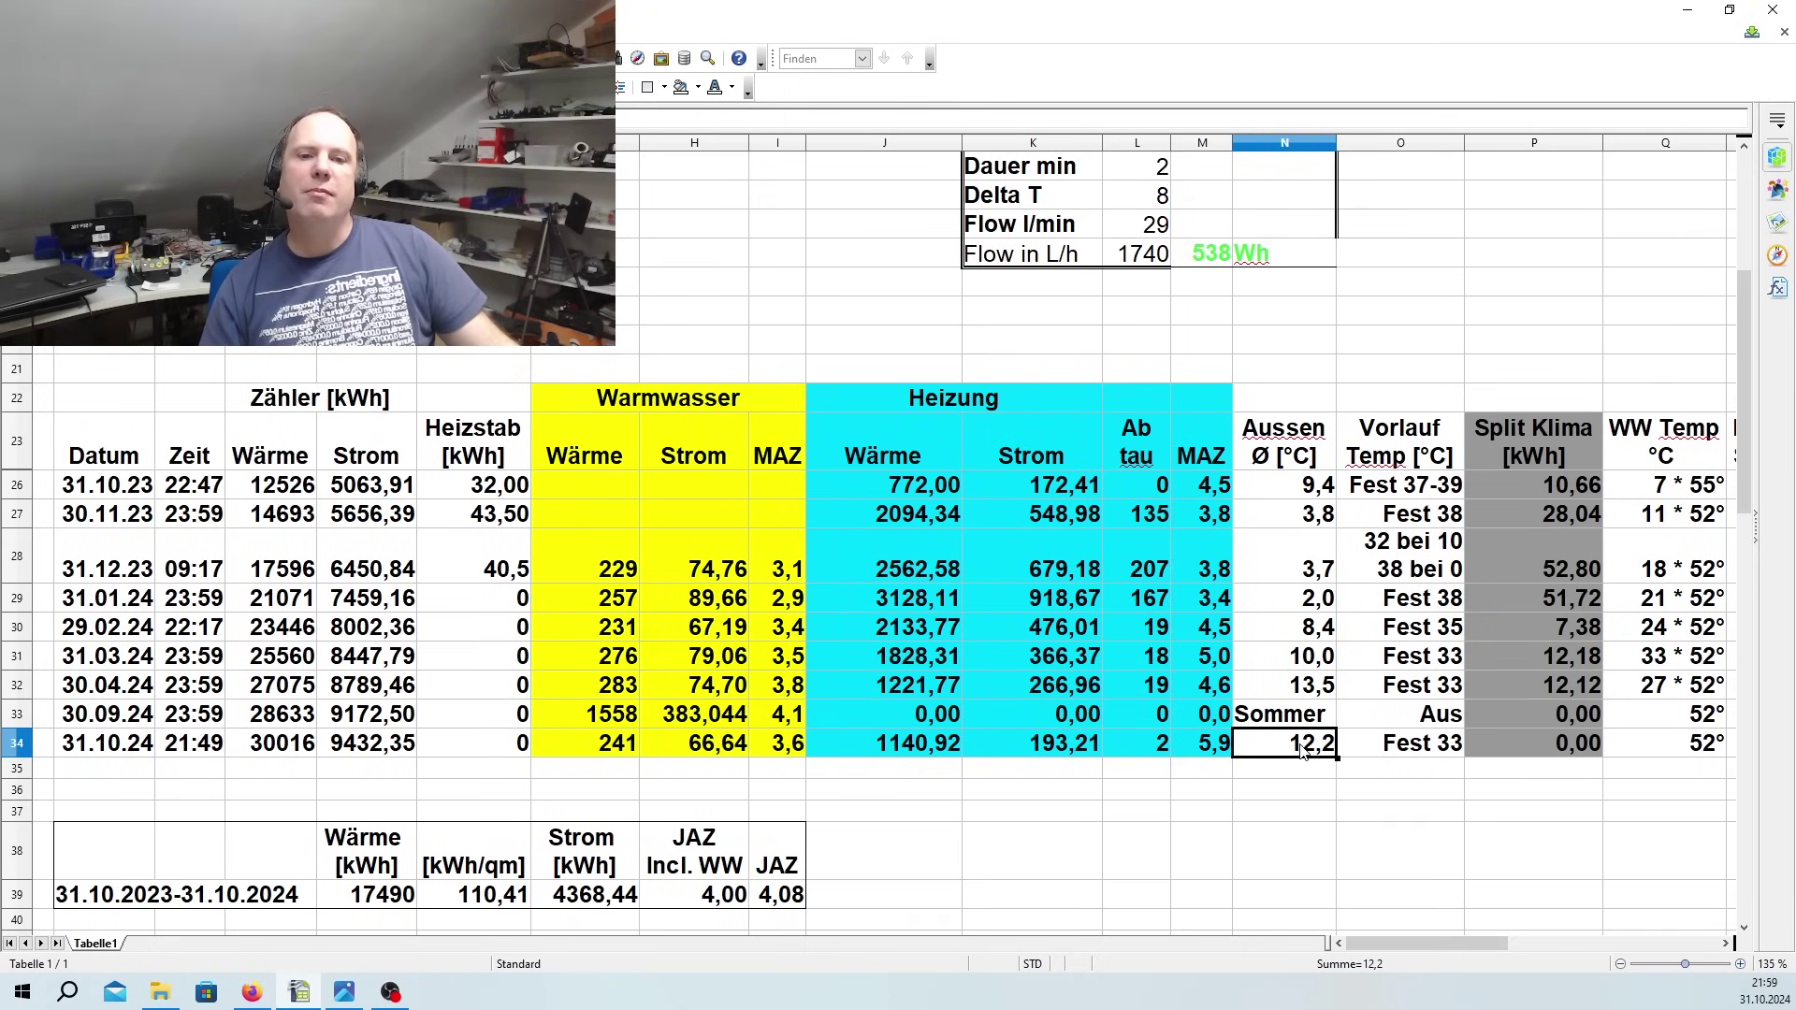
left_click(1317, 697)
left_click(1309, 748)
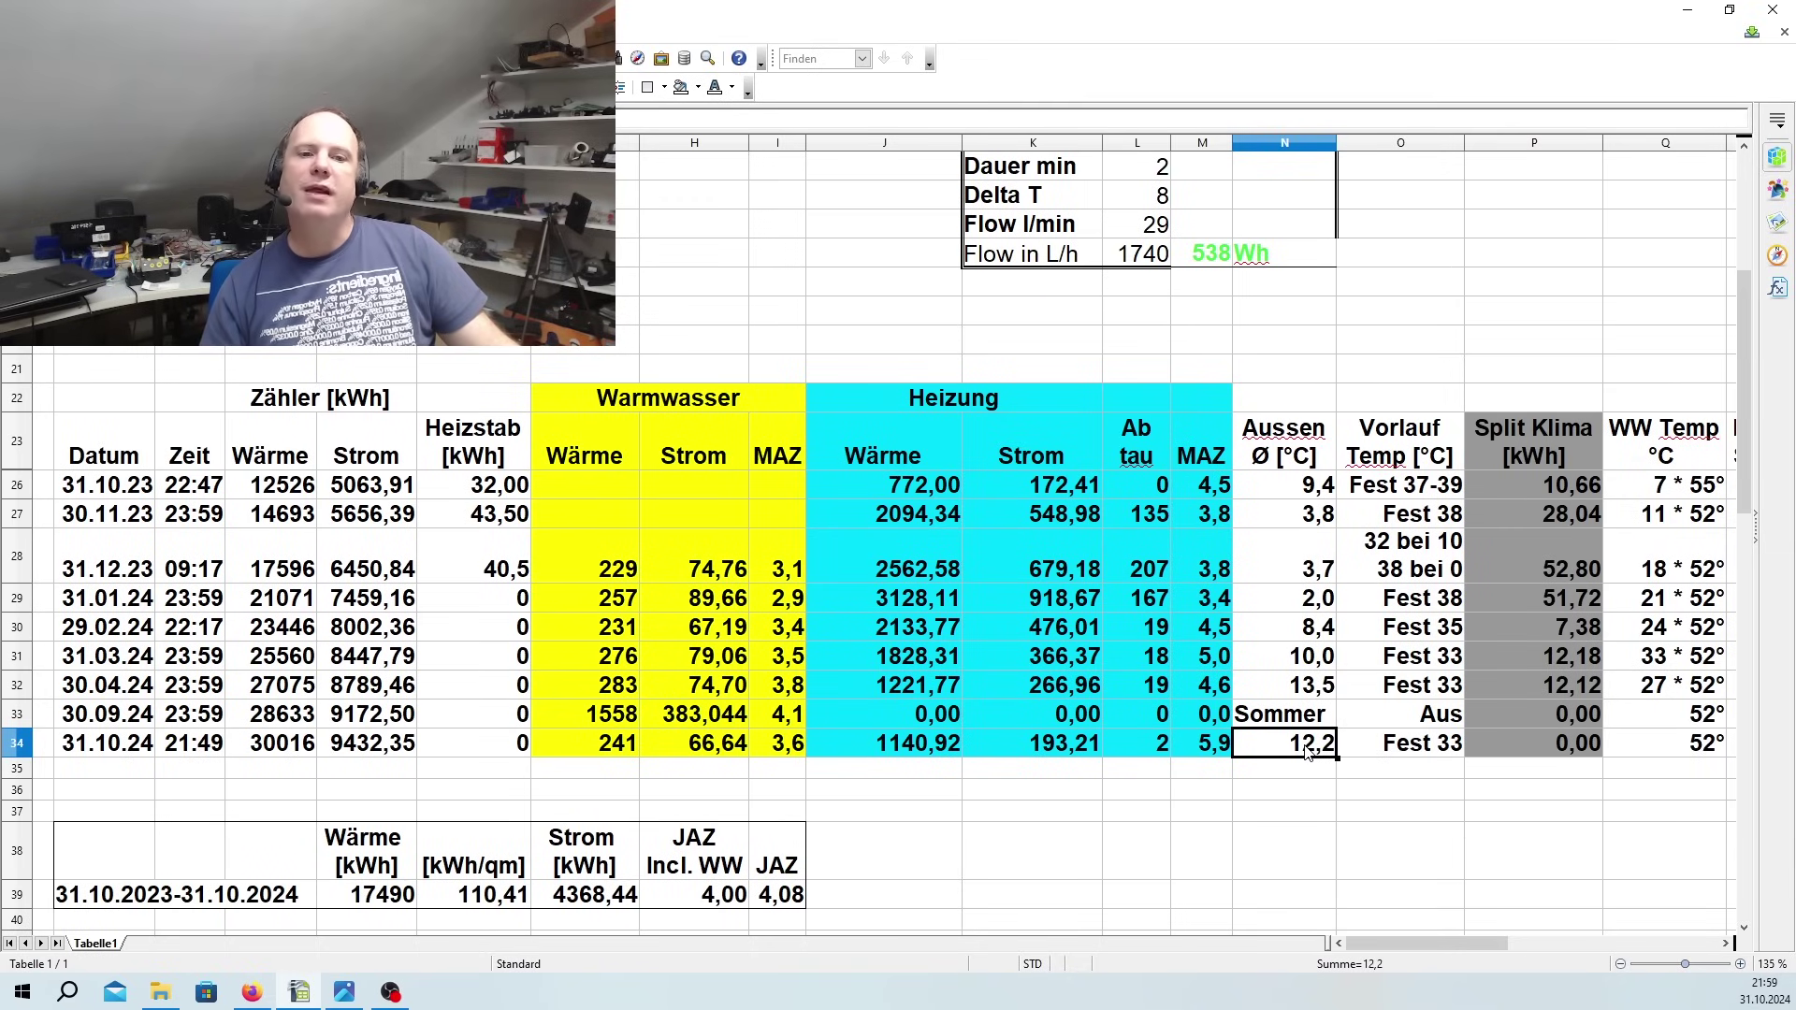
Step: Check the flow temperature and heating MAZ for 31.10.24, and compare its defrost count with the 30.04.24 row
left_click(1441, 753)
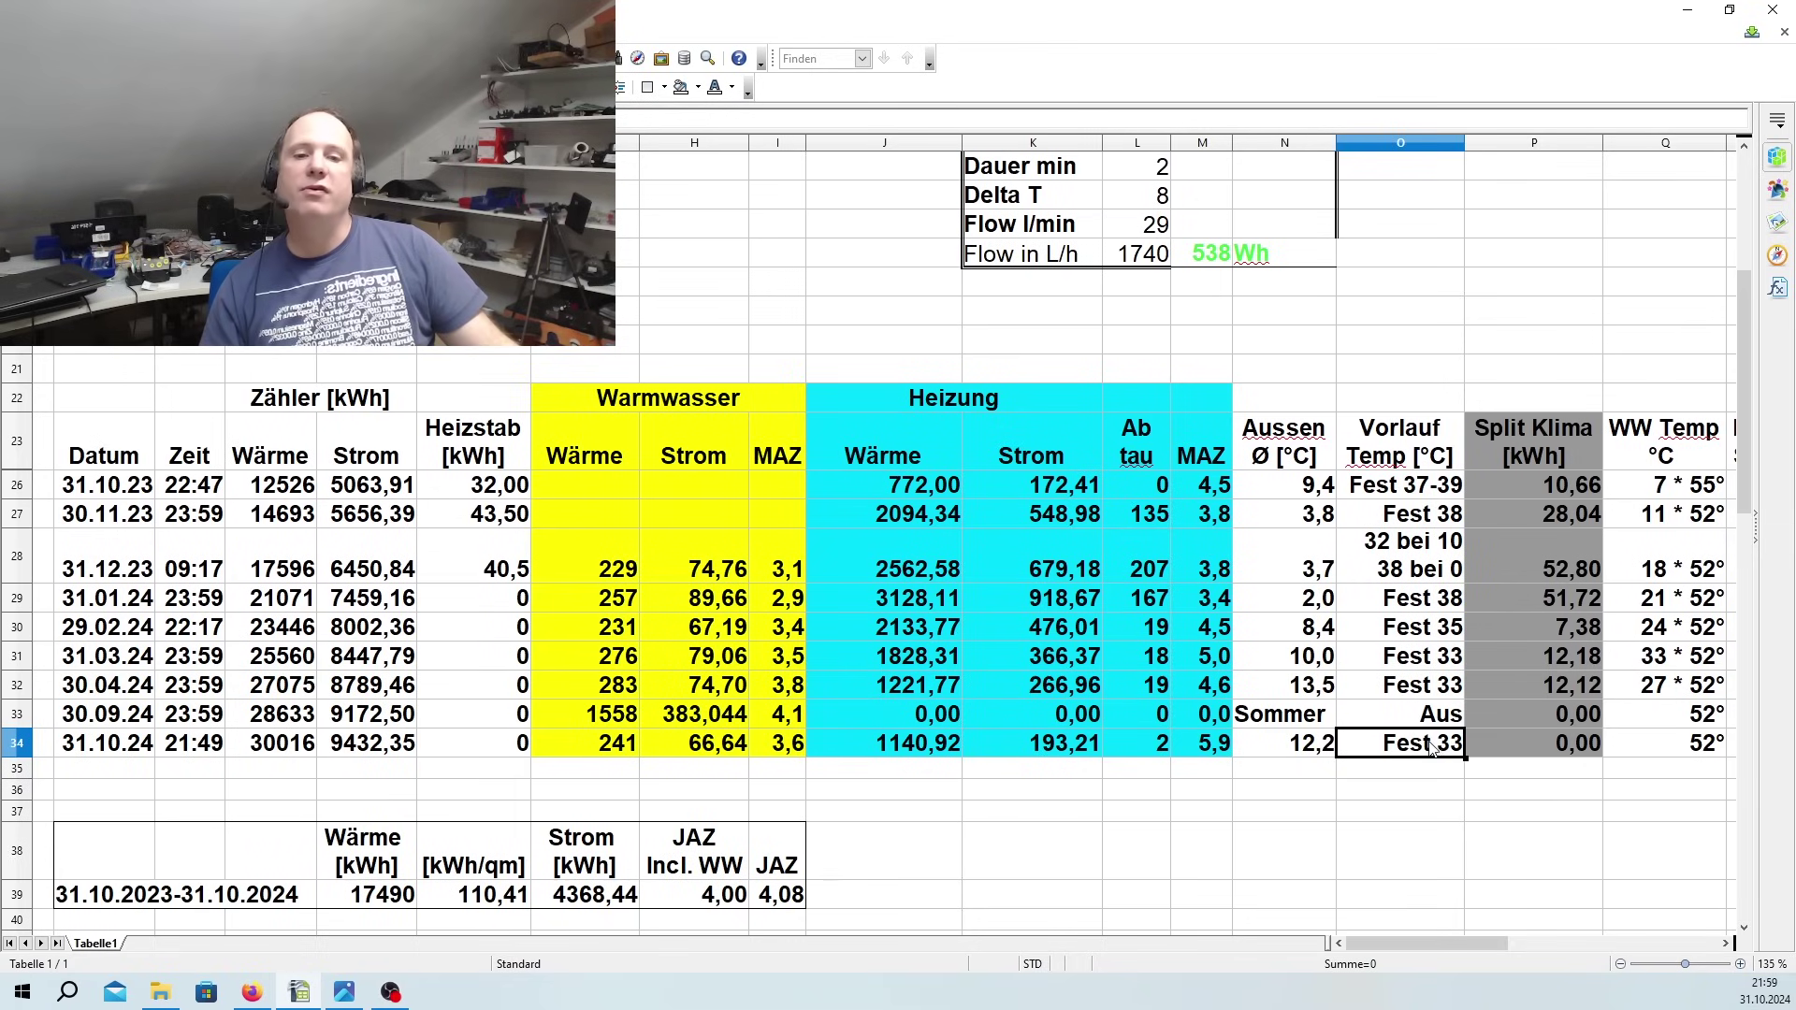
left_click(1219, 753)
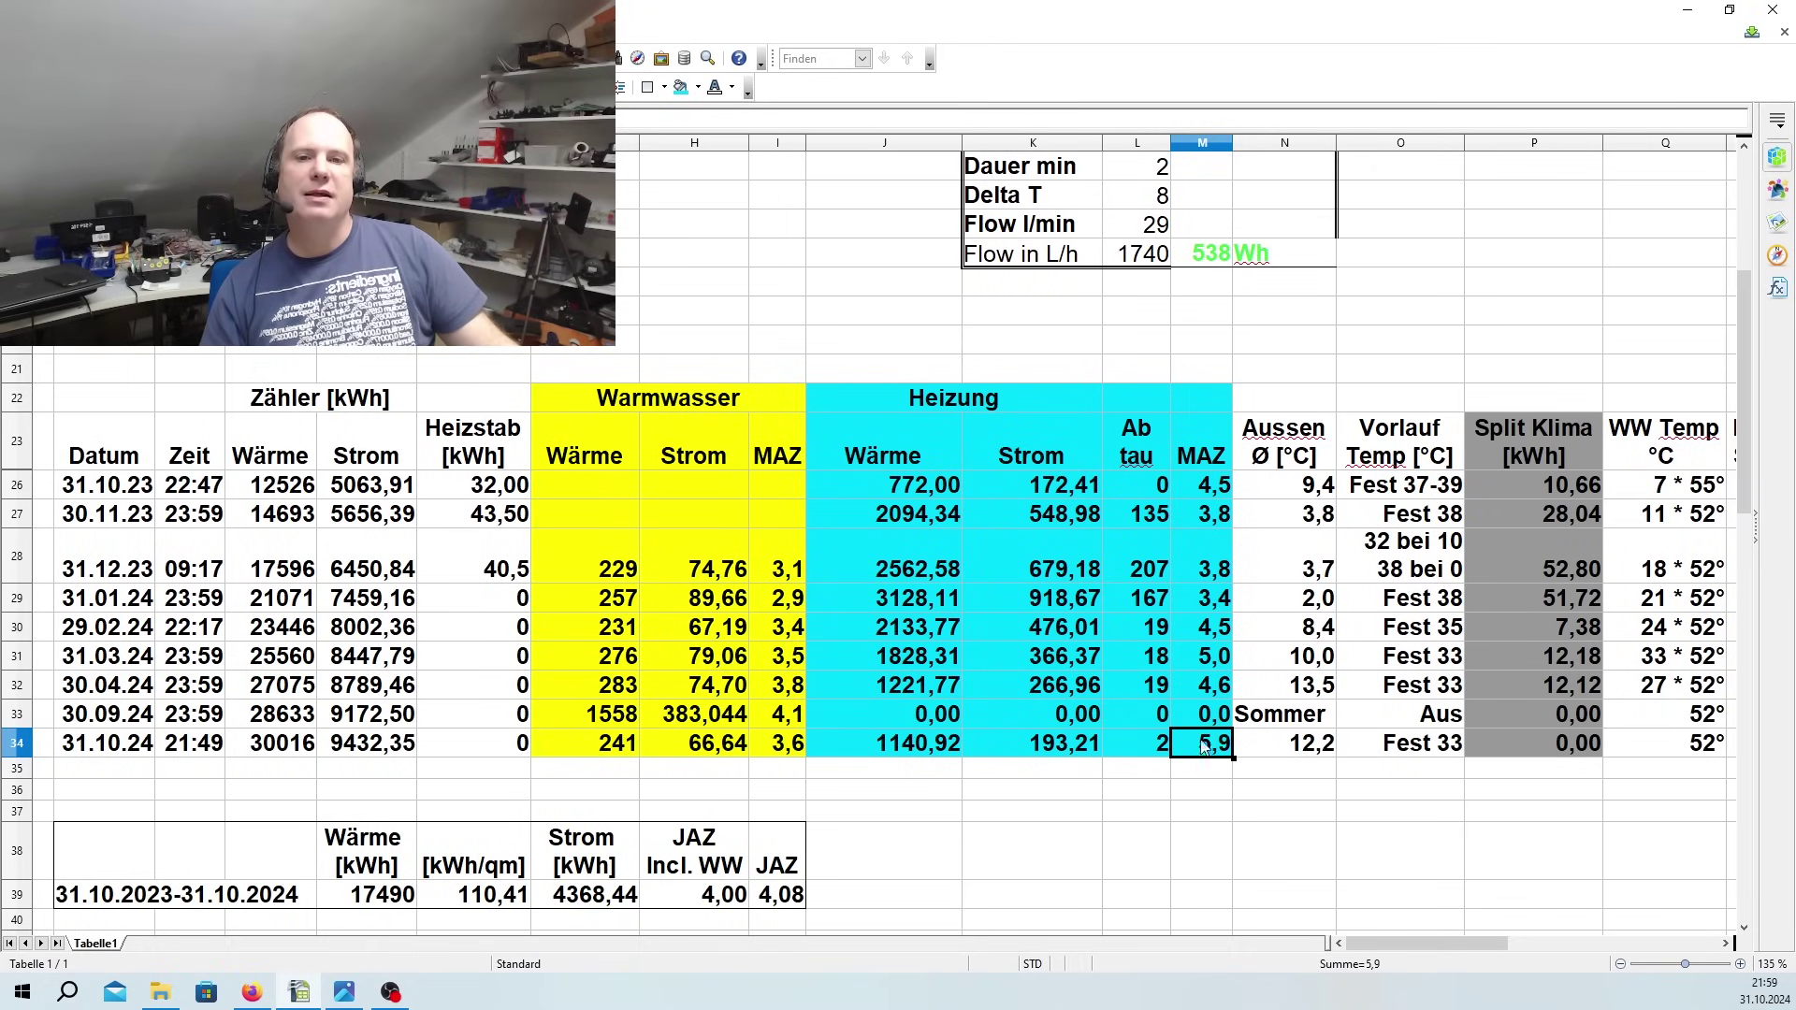
left_click(1159, 688)
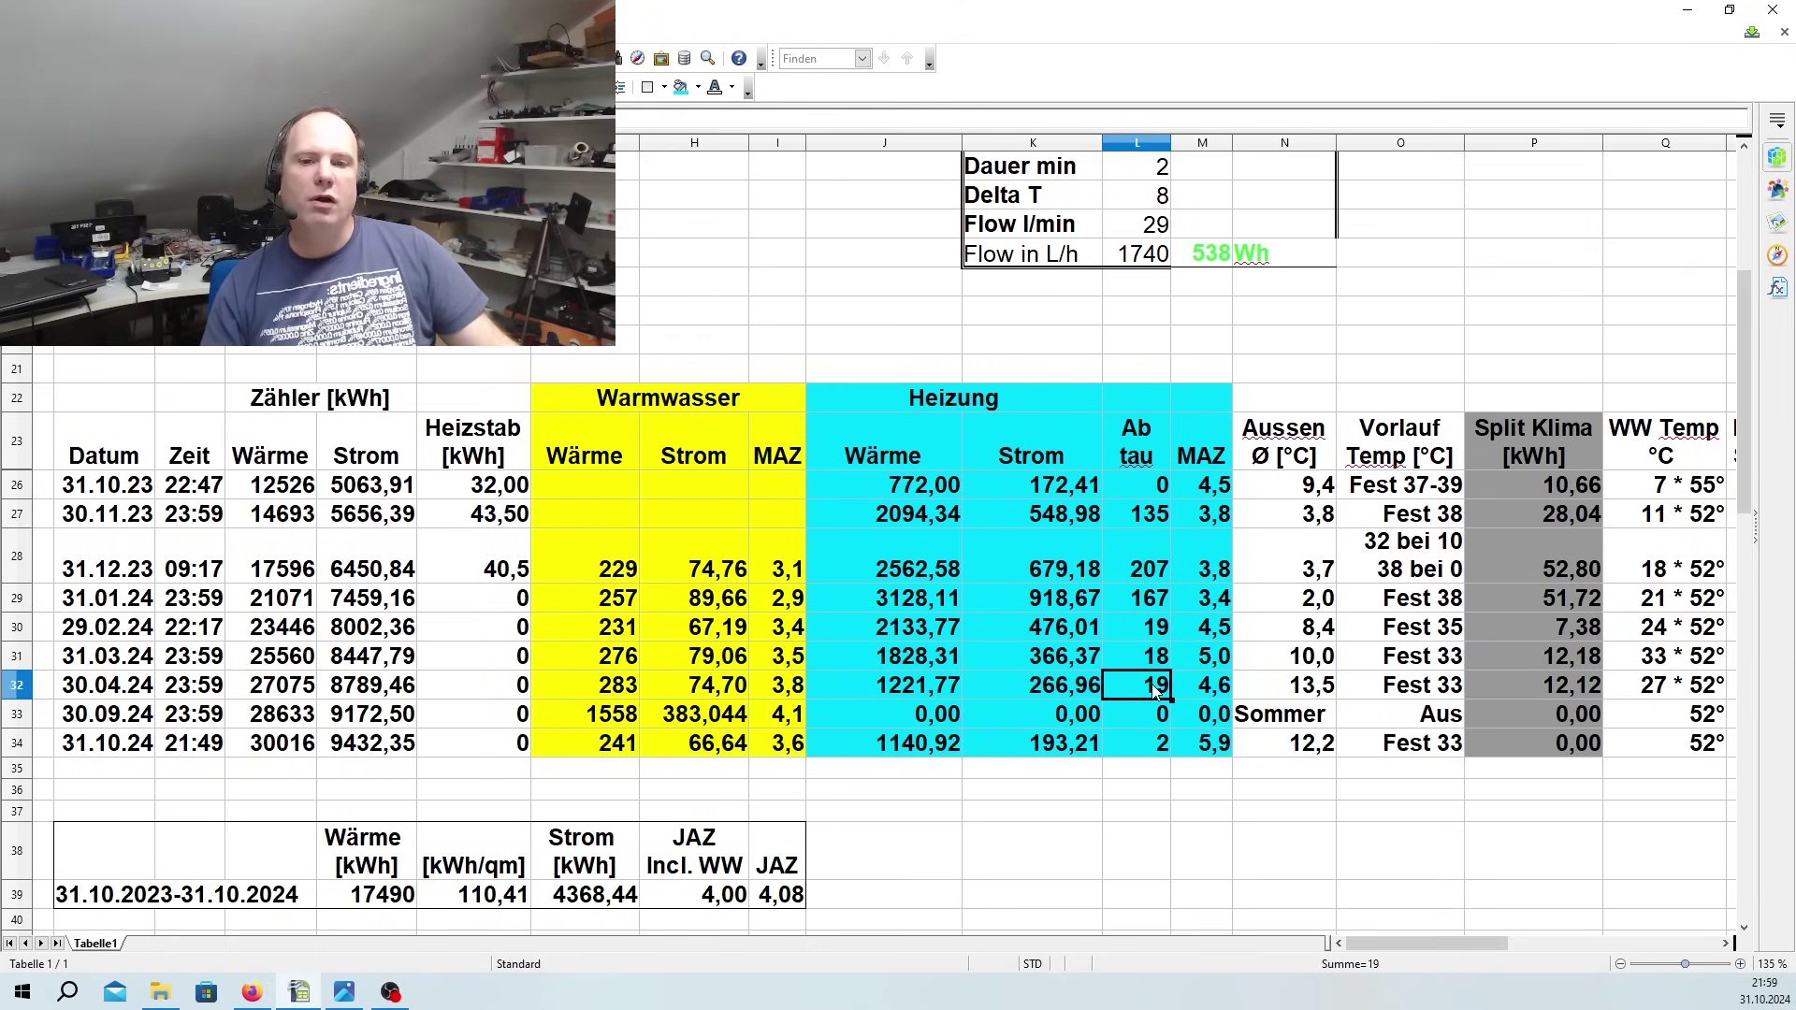
left_click(1161, 747)
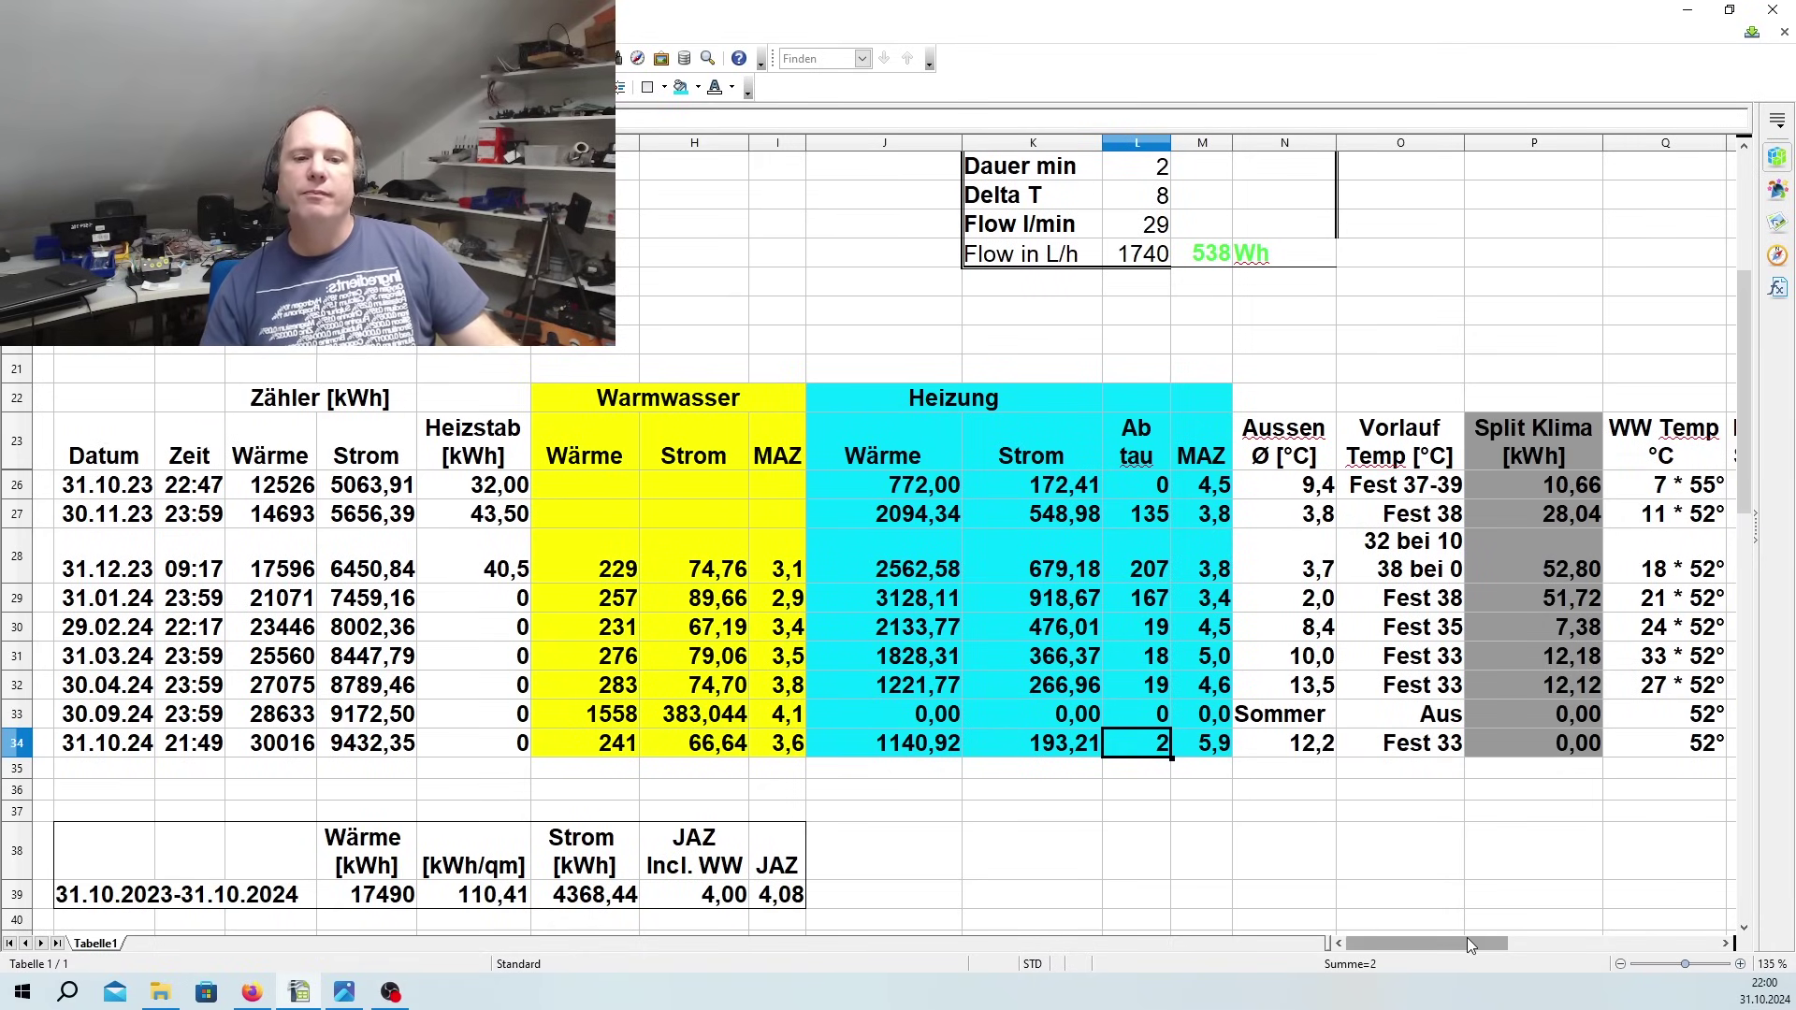
Step: Bring the Wärmepumpen Werte columns into view and examine the Split Klima consumption for 31.10.24
left_click_drag(1402, 941, 1489, 955)
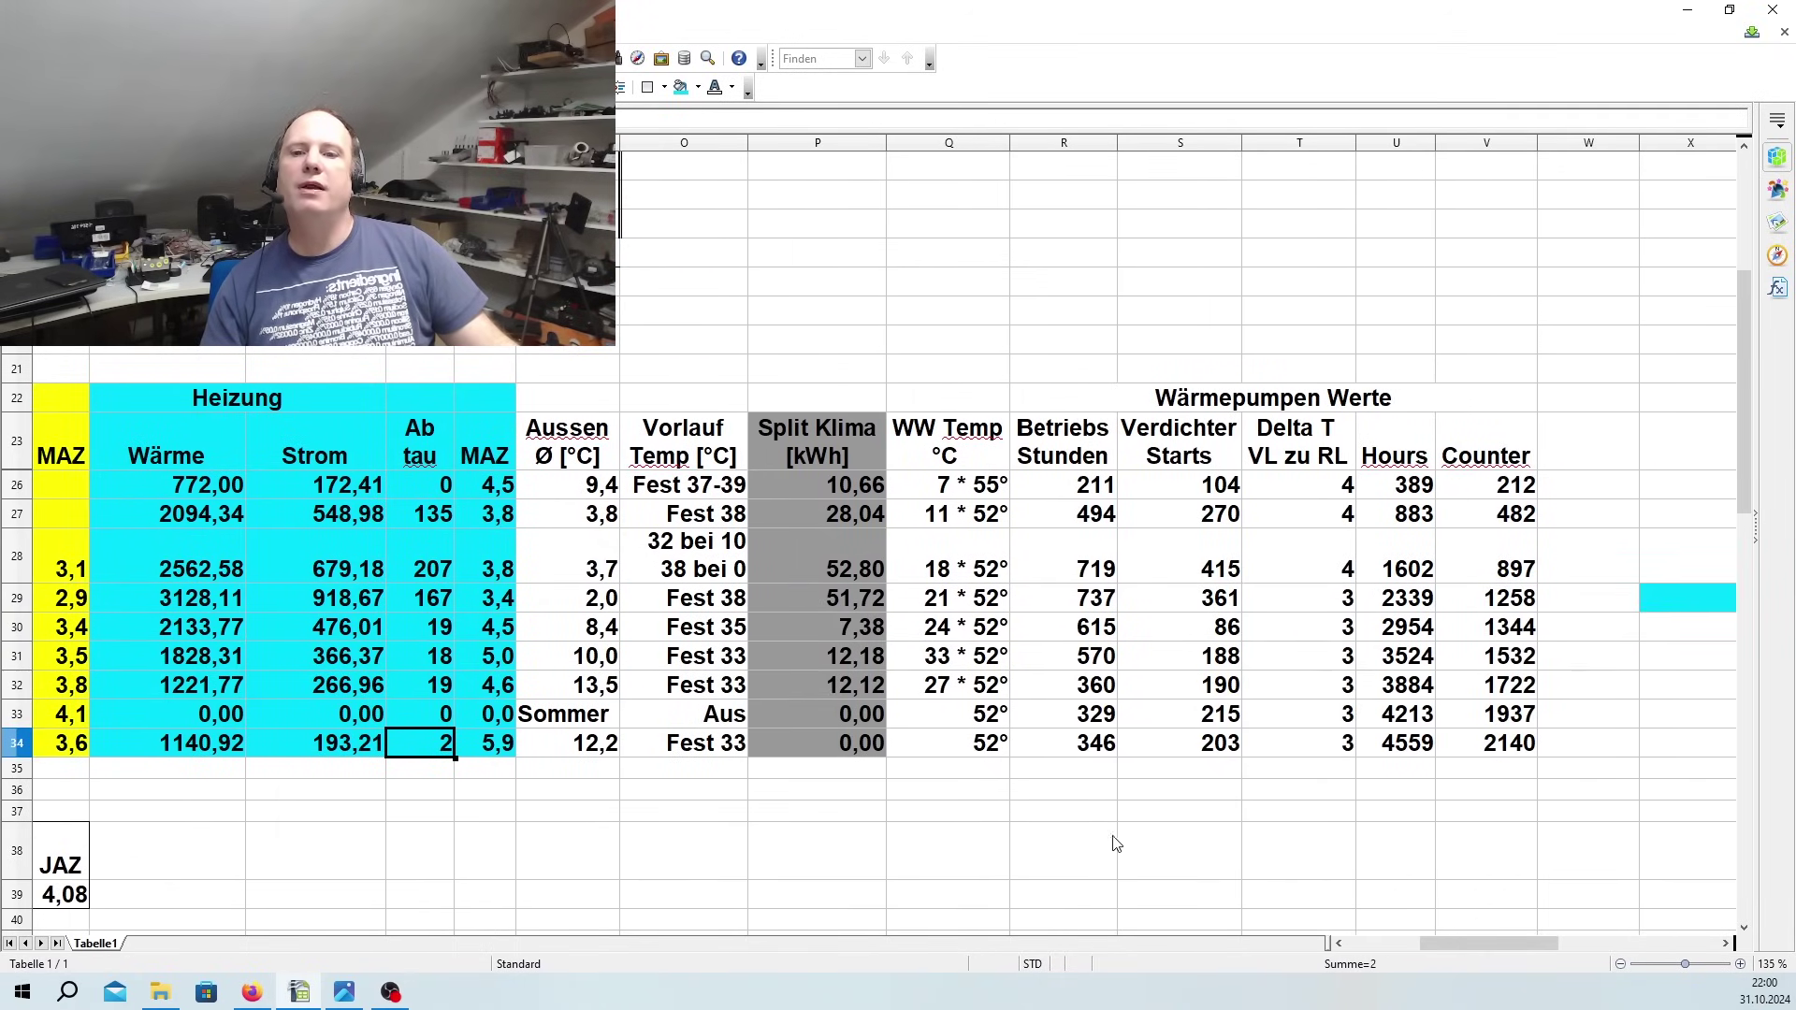
left_click(840, 438)
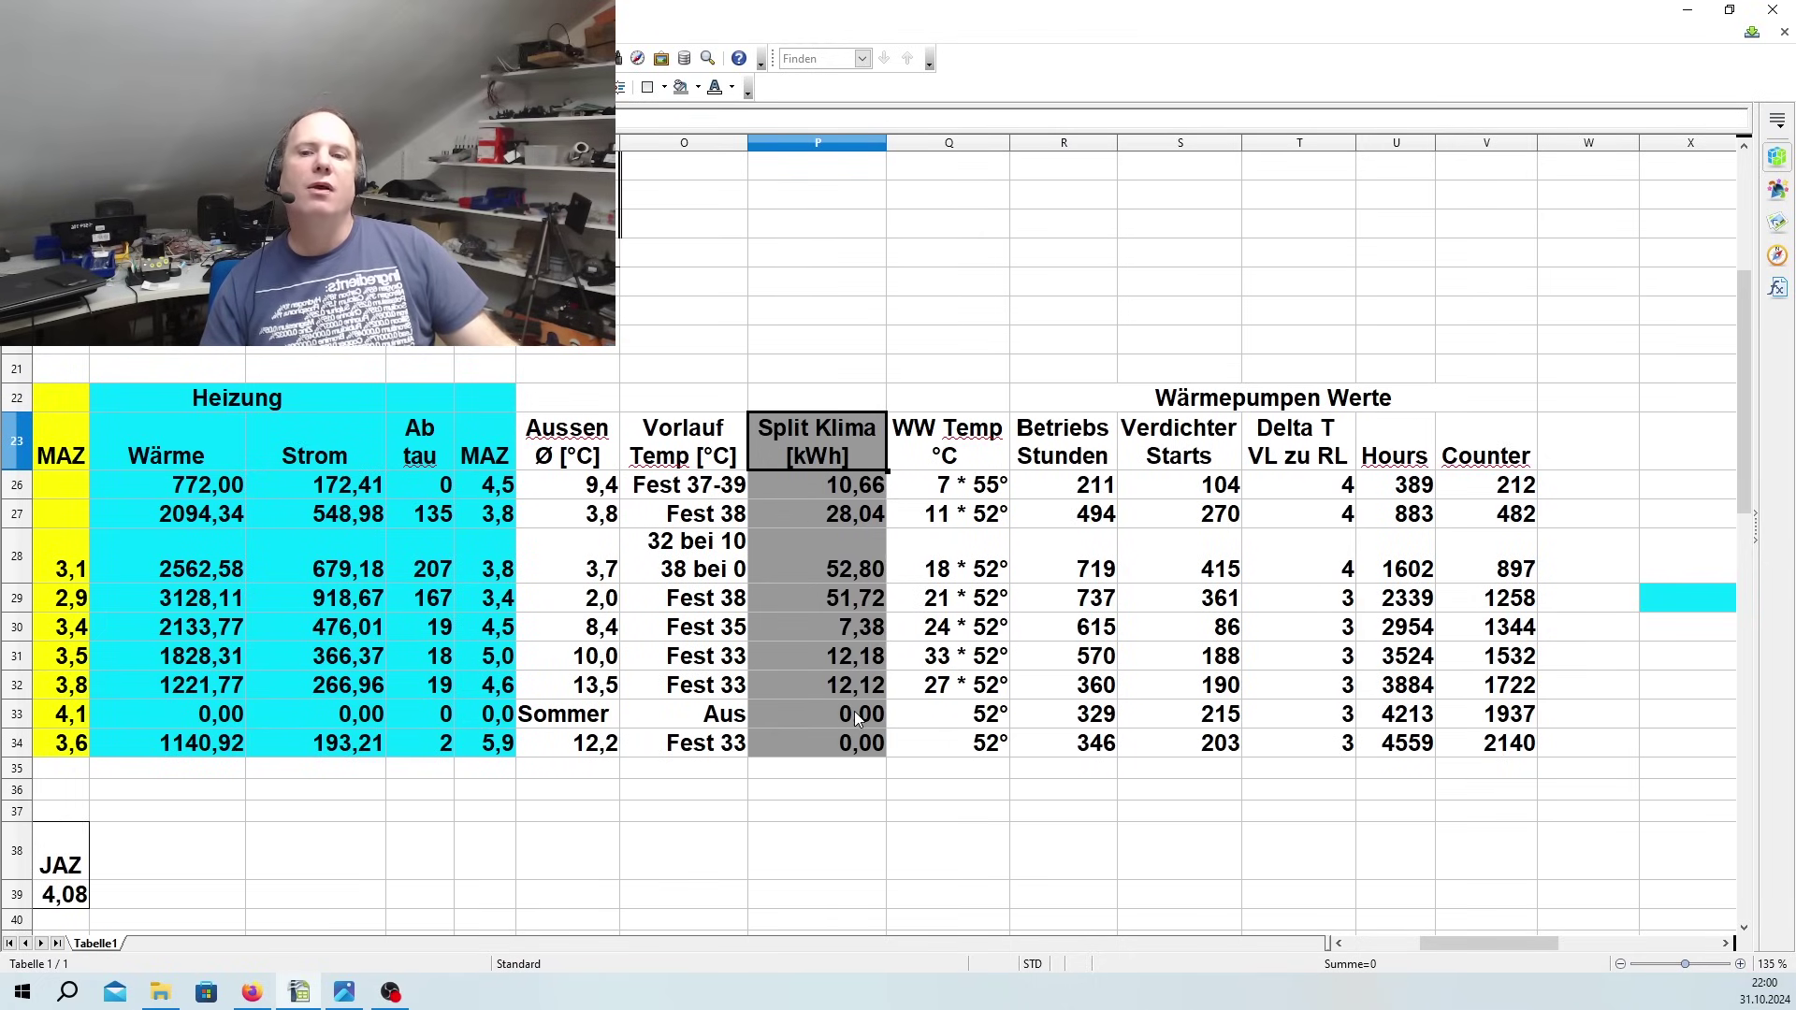
left_click(859, 752)
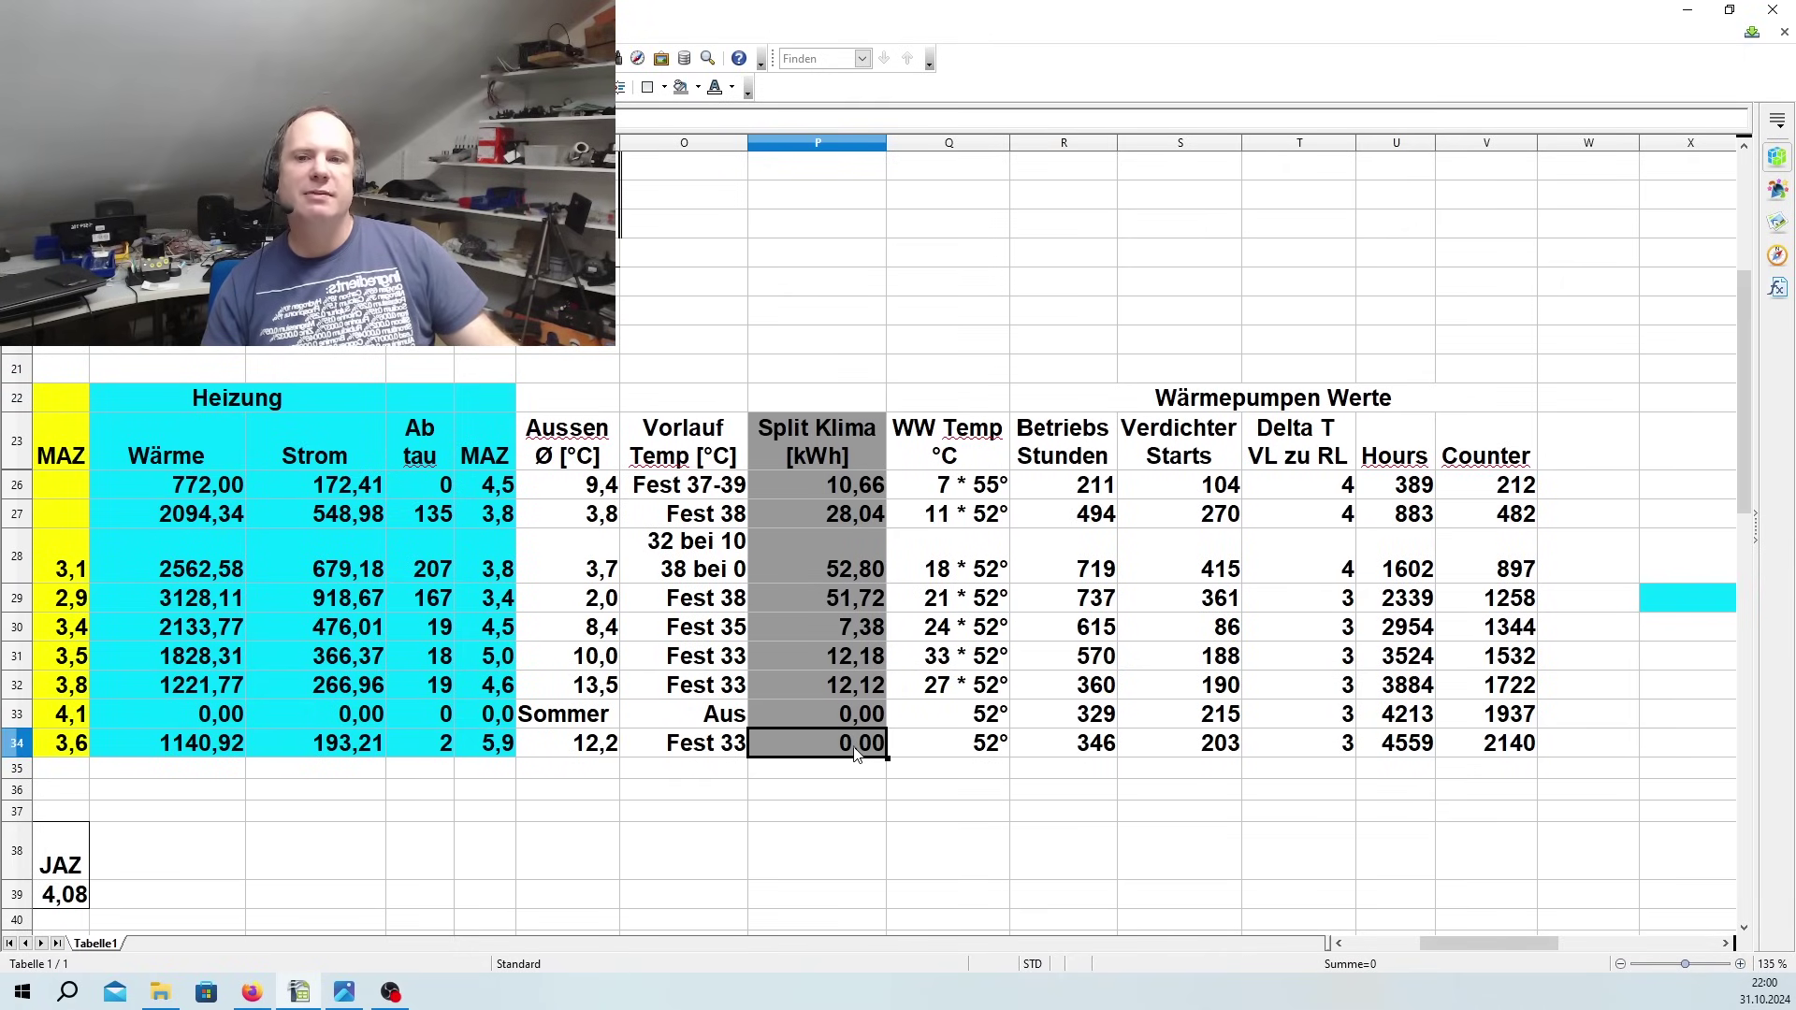
Step: Check the WW Temp for 31.10.24 and compare the Betriebsstunden between the 30.04.24 and 31.10.24 rows
left_click(974, 753)
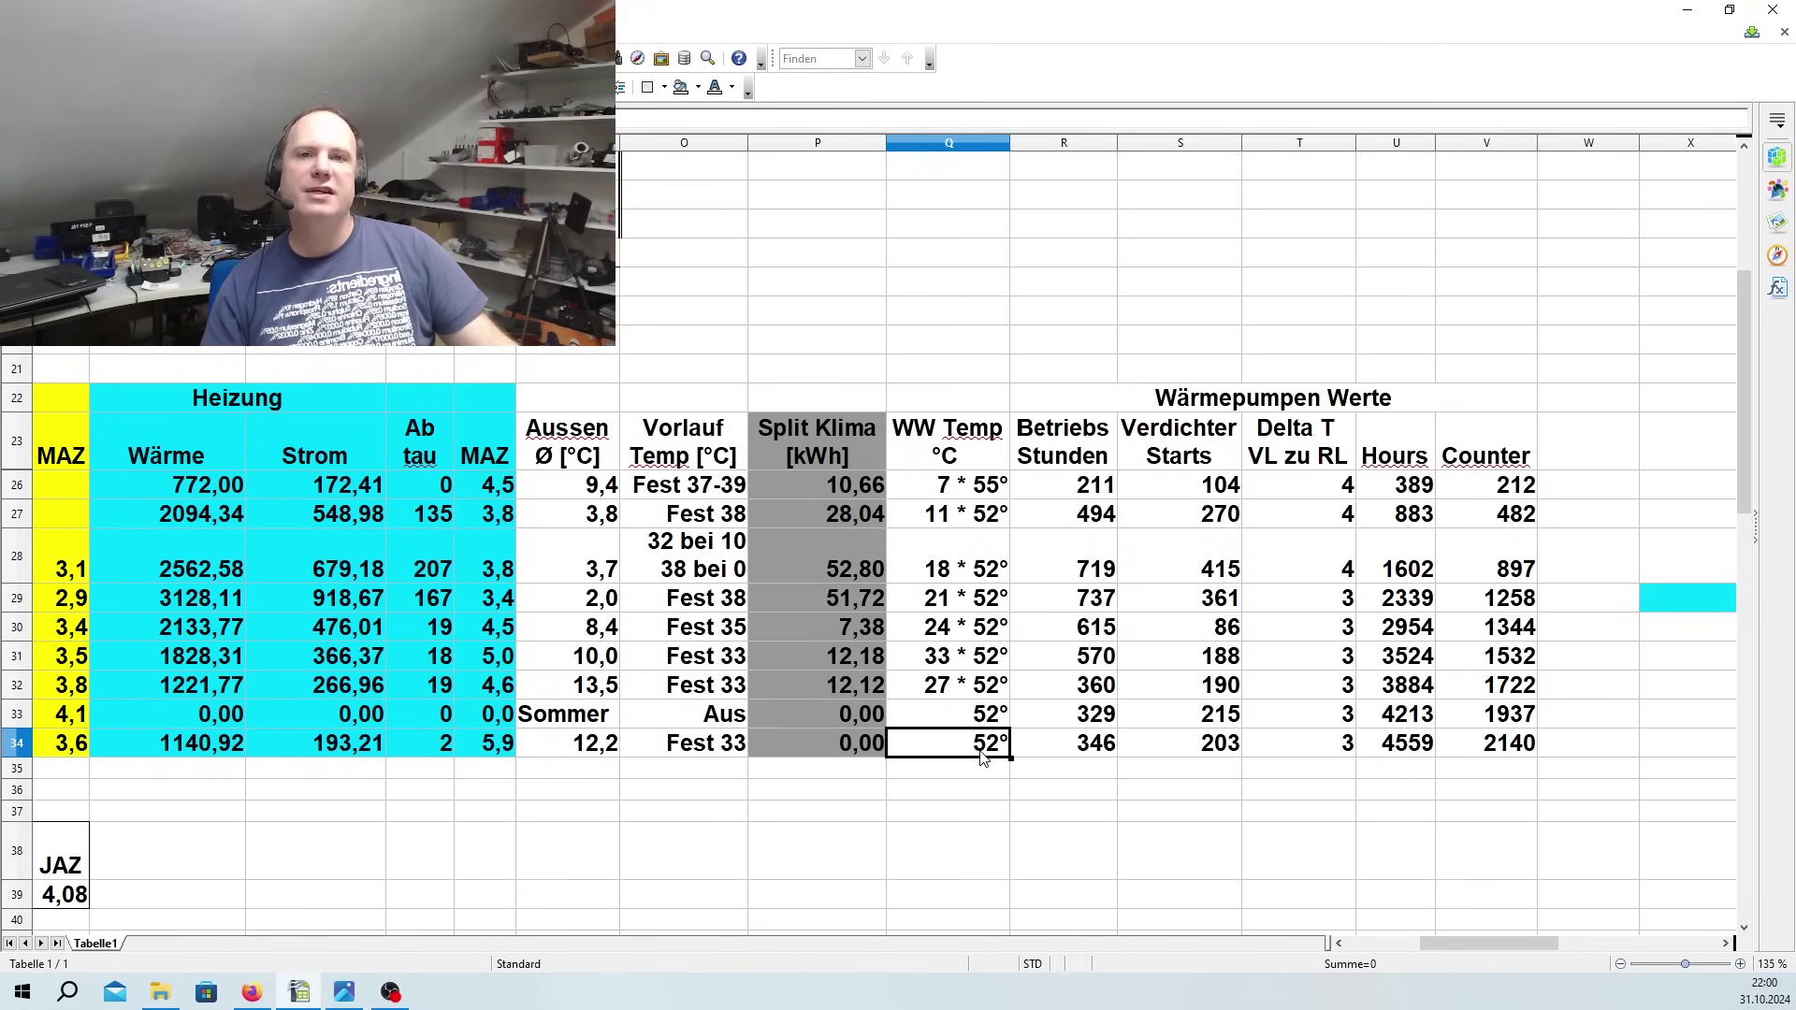
left_click(1096, 753)
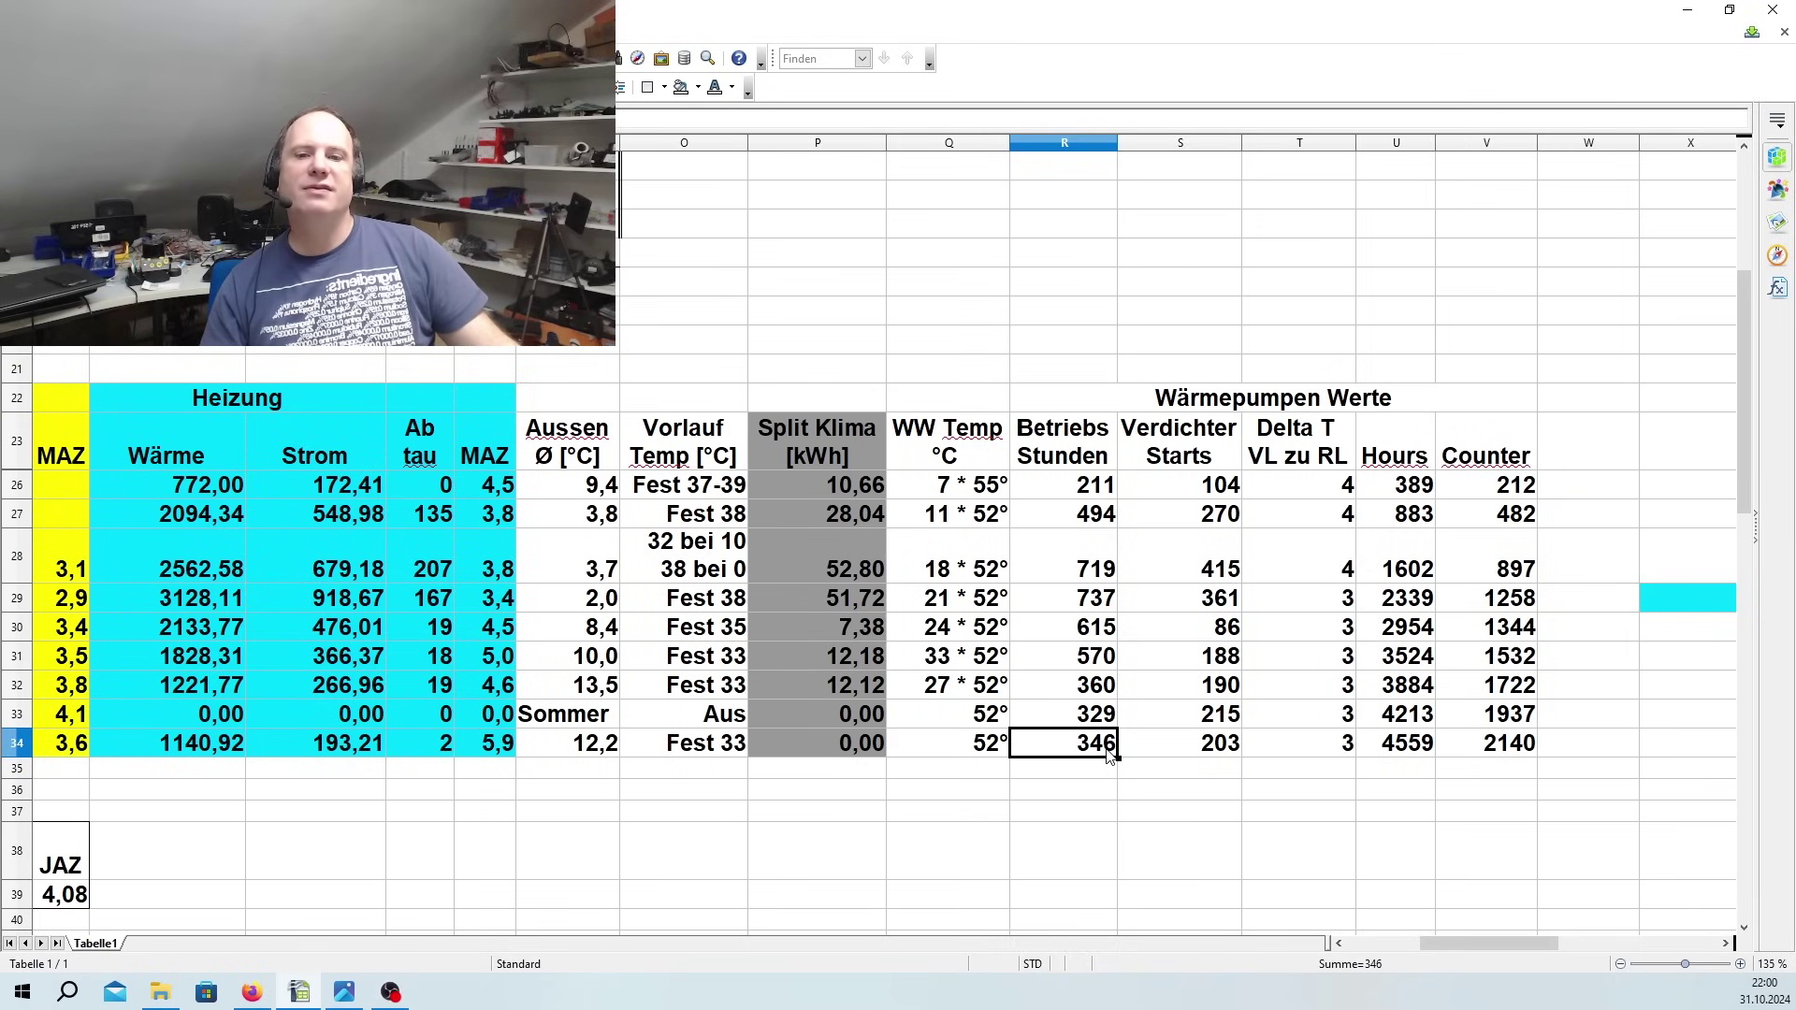
left_click(1109, 693)
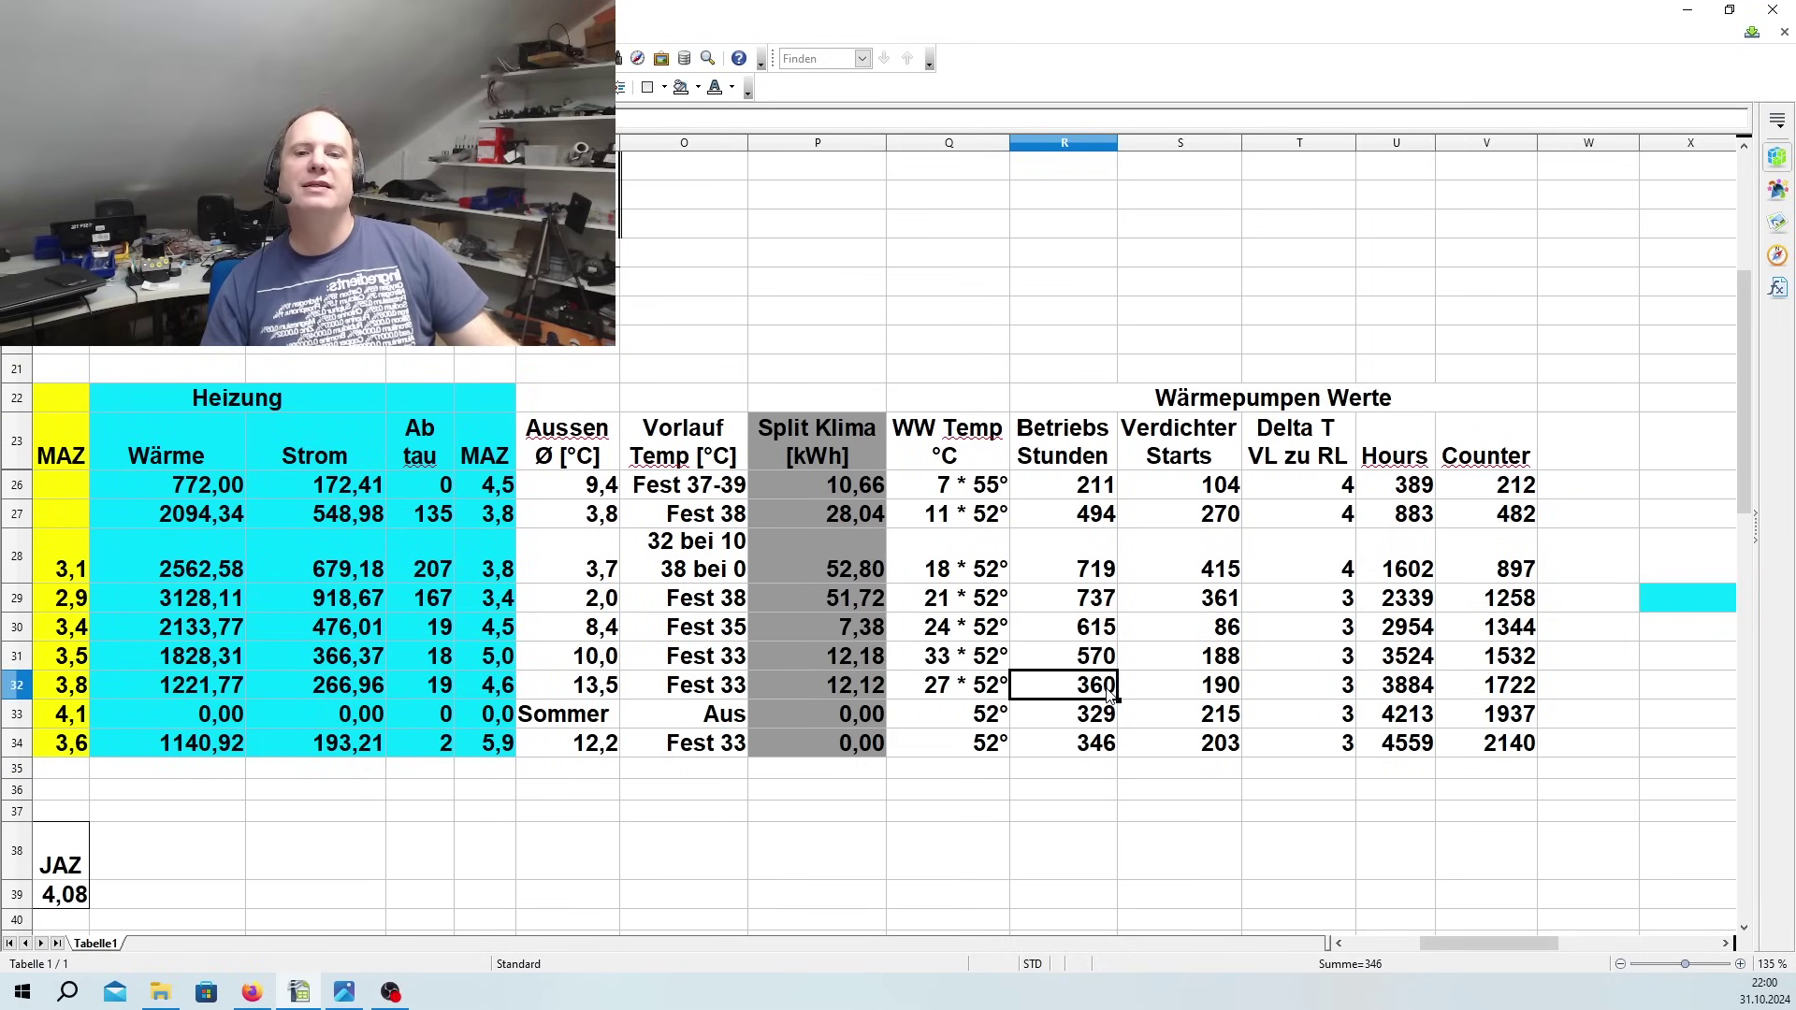
left_click(1105, 756)
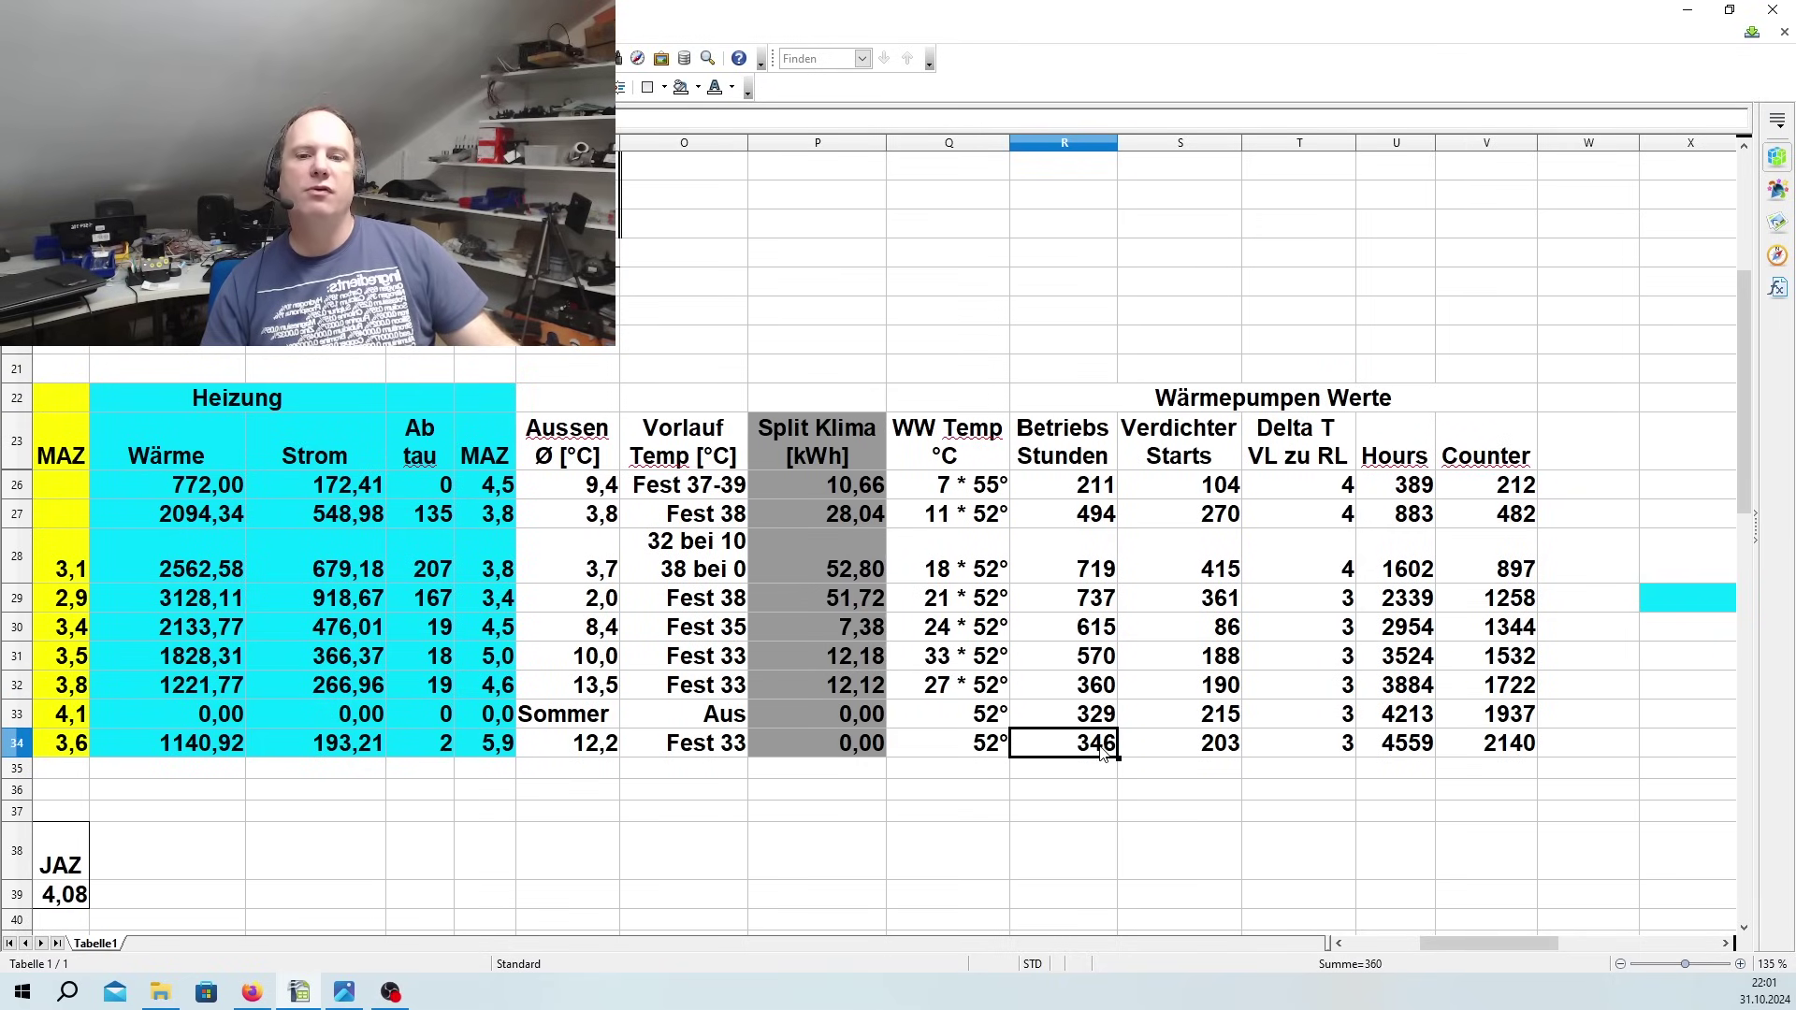
Step: Compare the Verdichter Starts and the Delta T VL zu RL values between the 30.04.24 and 31.10.24 rows
left_click(1228, 688)
left_click(1225, 749)
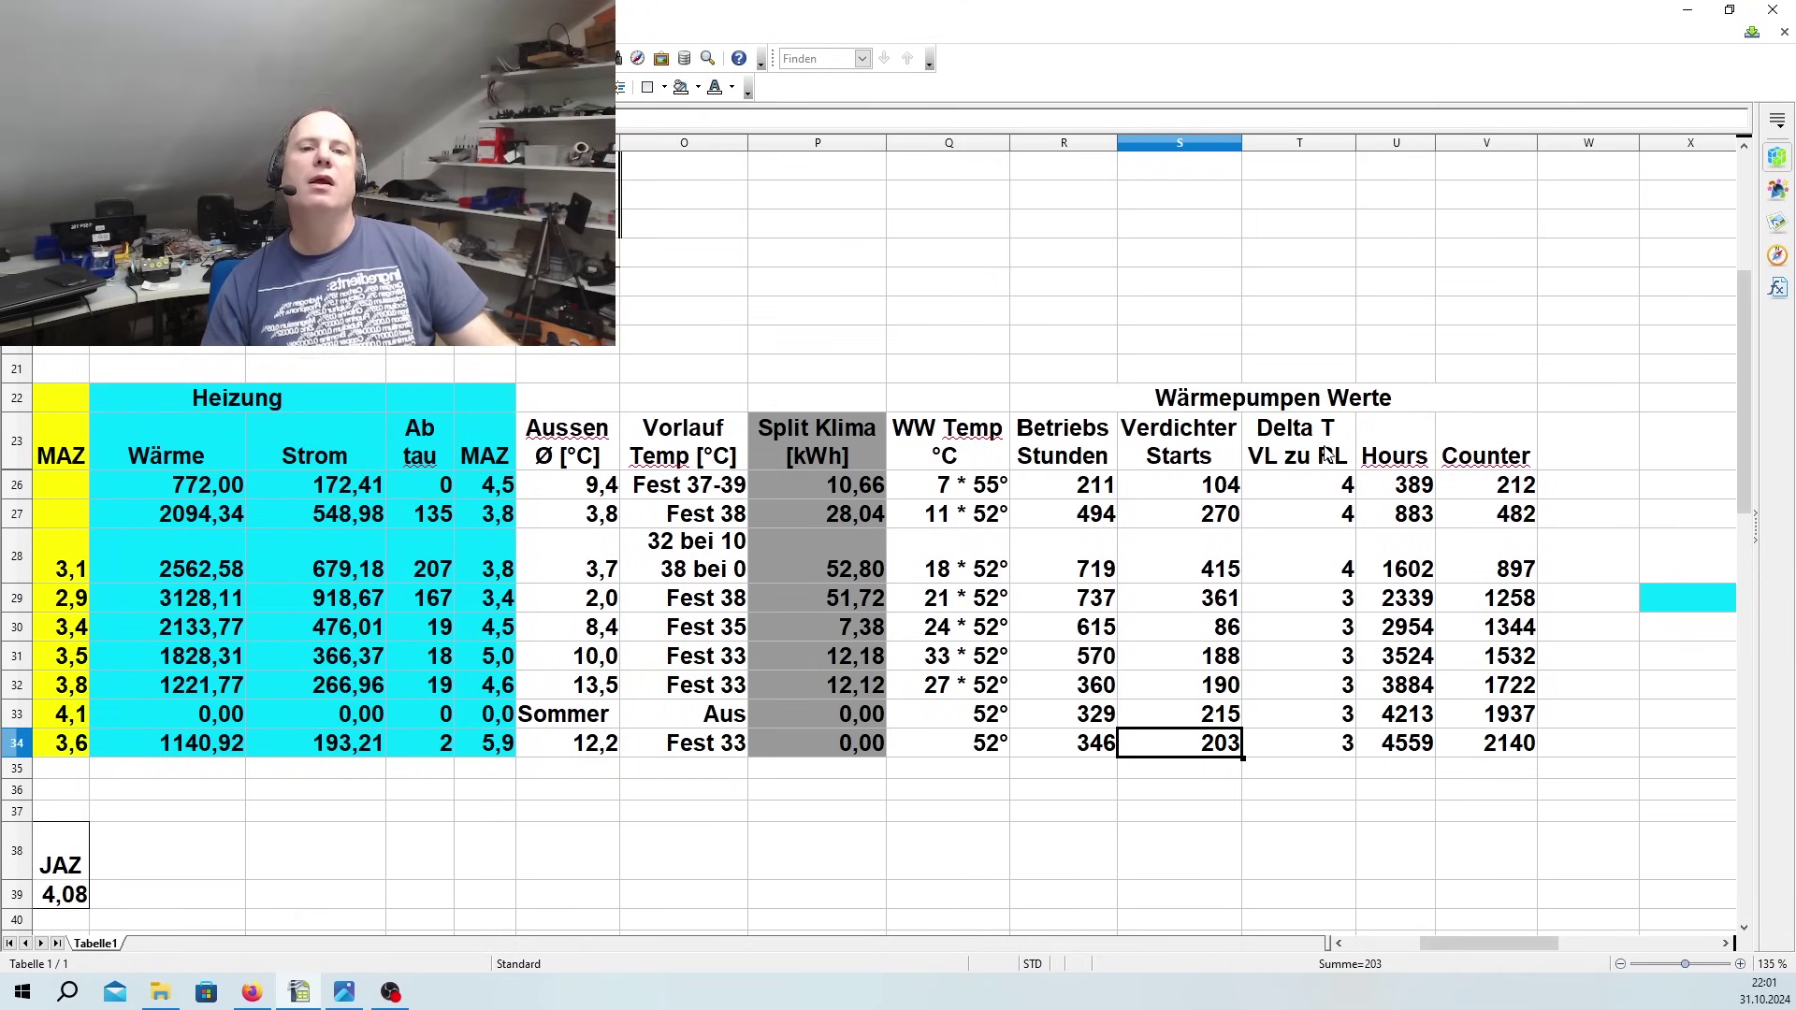
left_click(1347, 693)
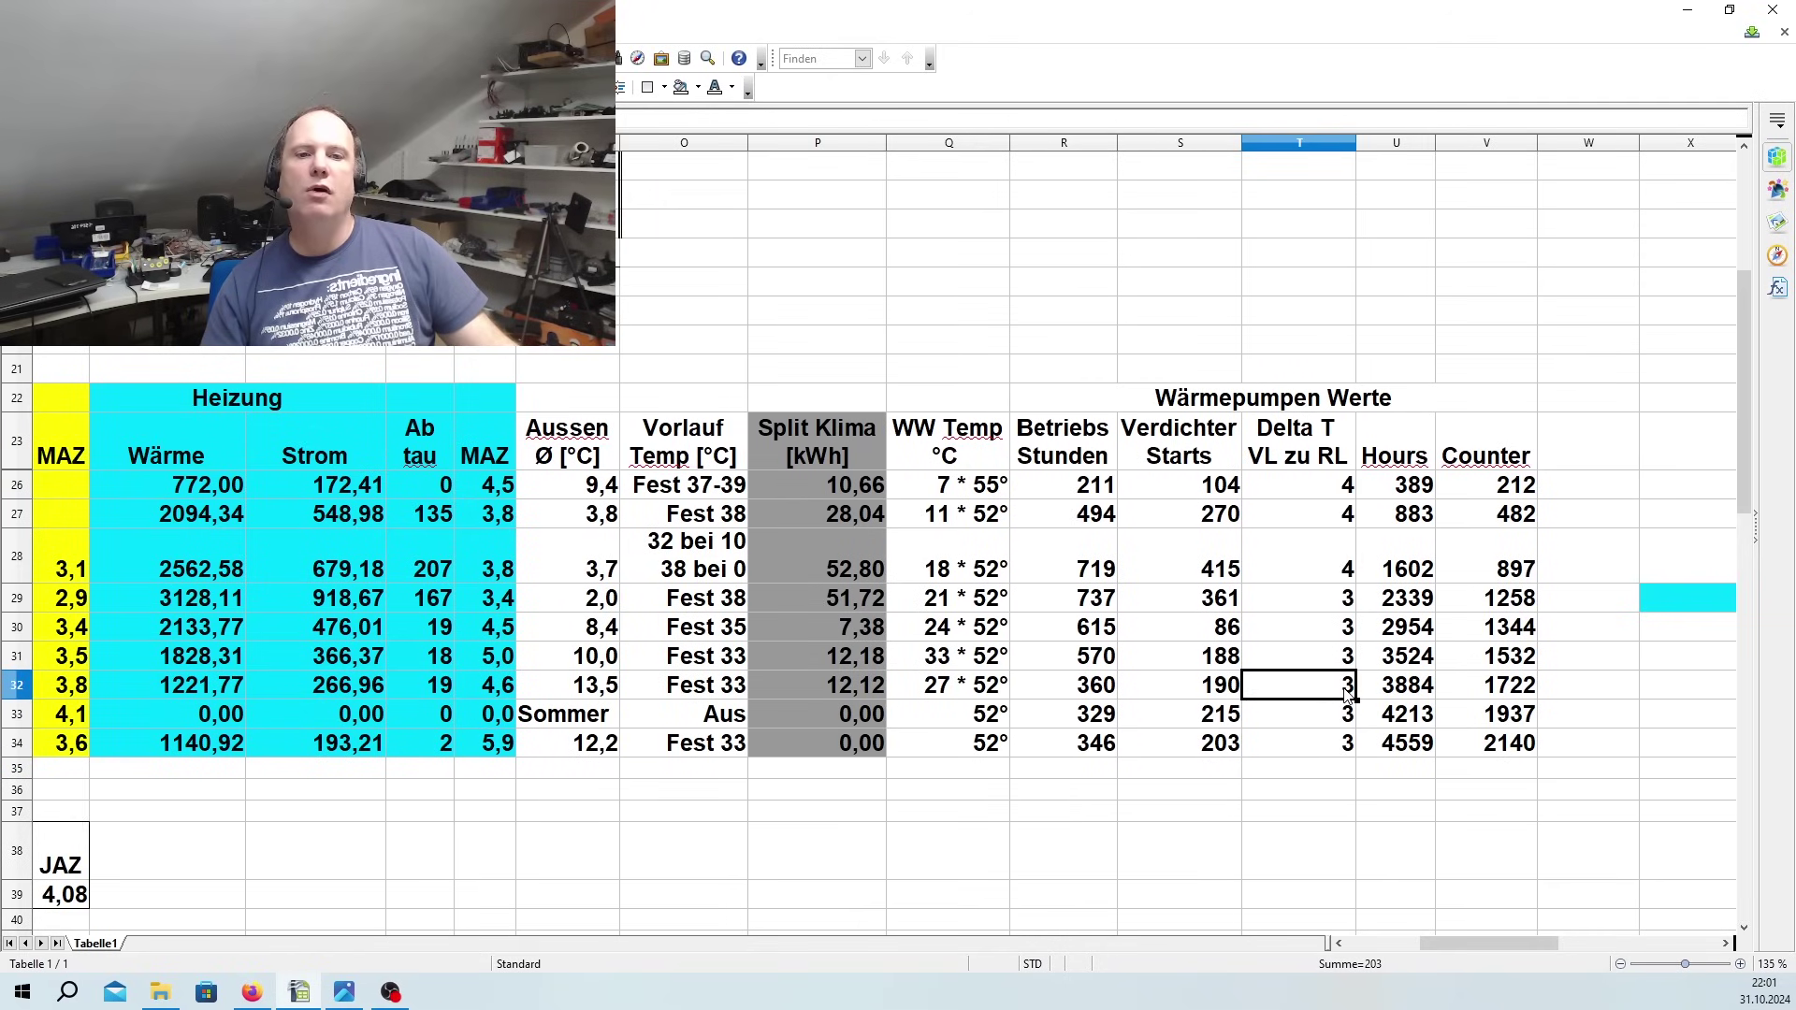
left_click(1337, 748)
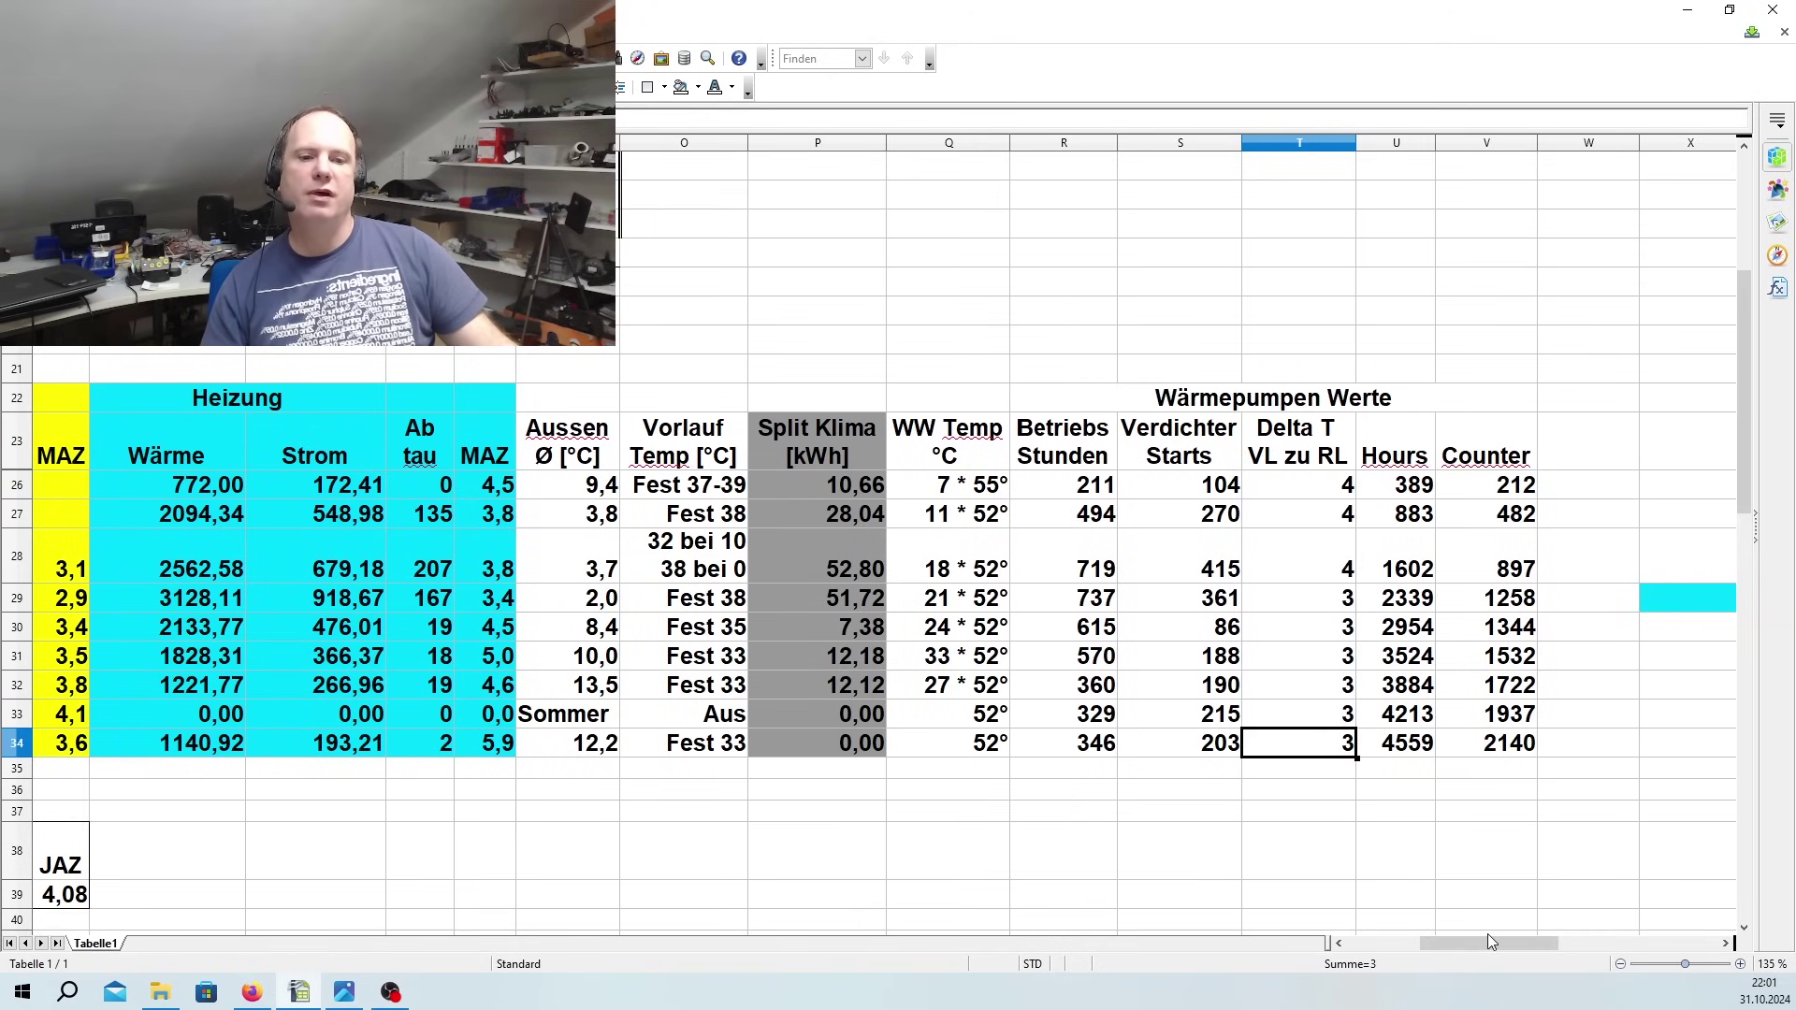
left_click_drag(1529, 943, 1485, 946)
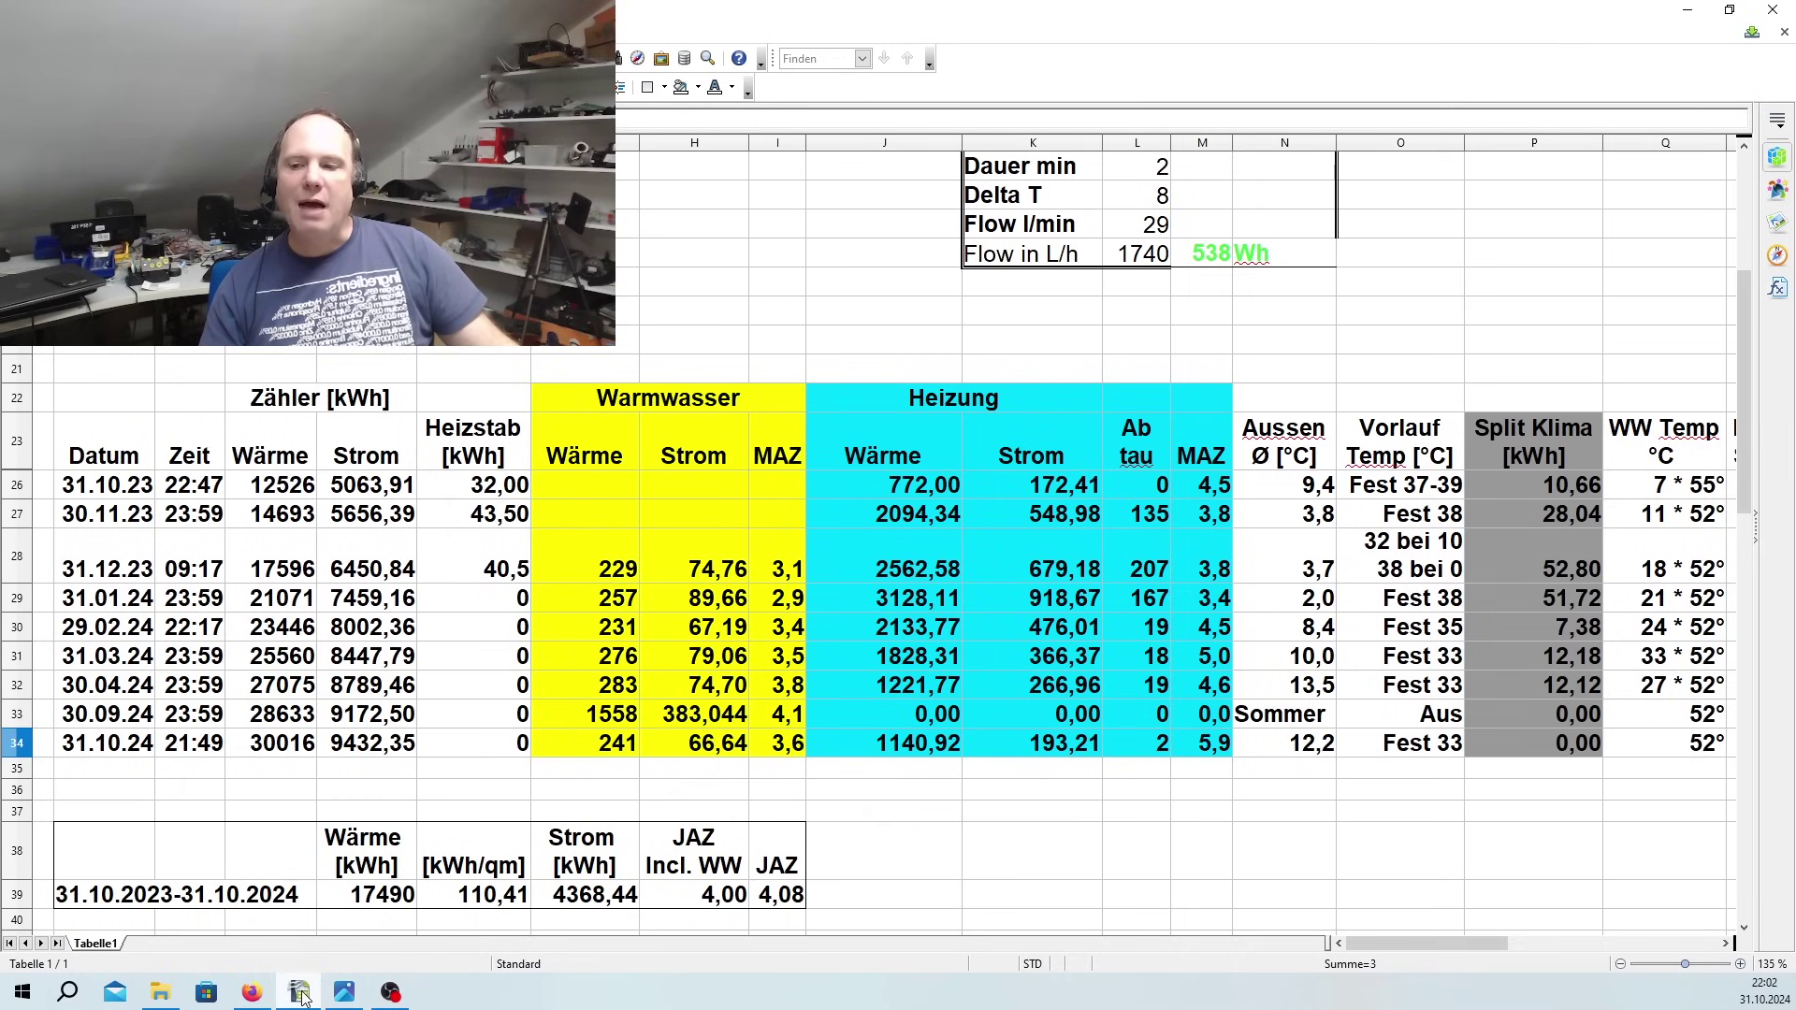
Step: Switch to the Home Assistant history in Firefox and limit the compressor frequency chart to 28 to 31 October 2024
mouse_move(306, 1001)
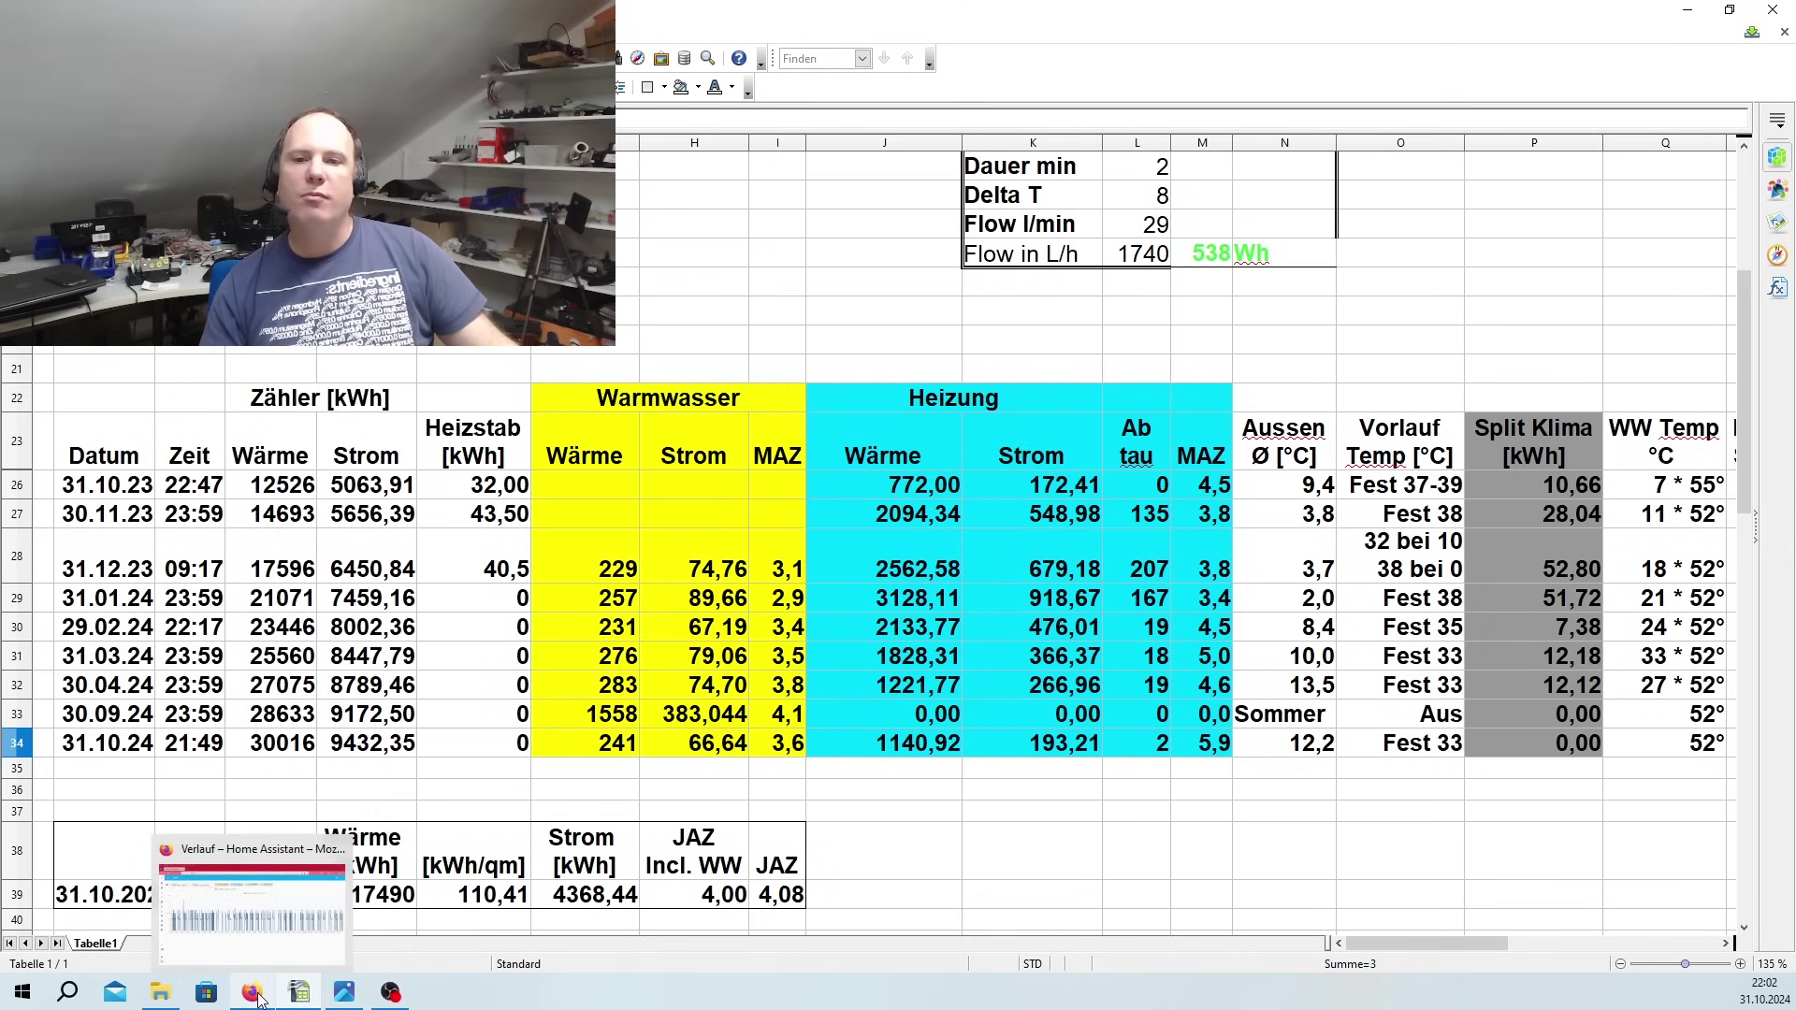
left_click(261, 1000)
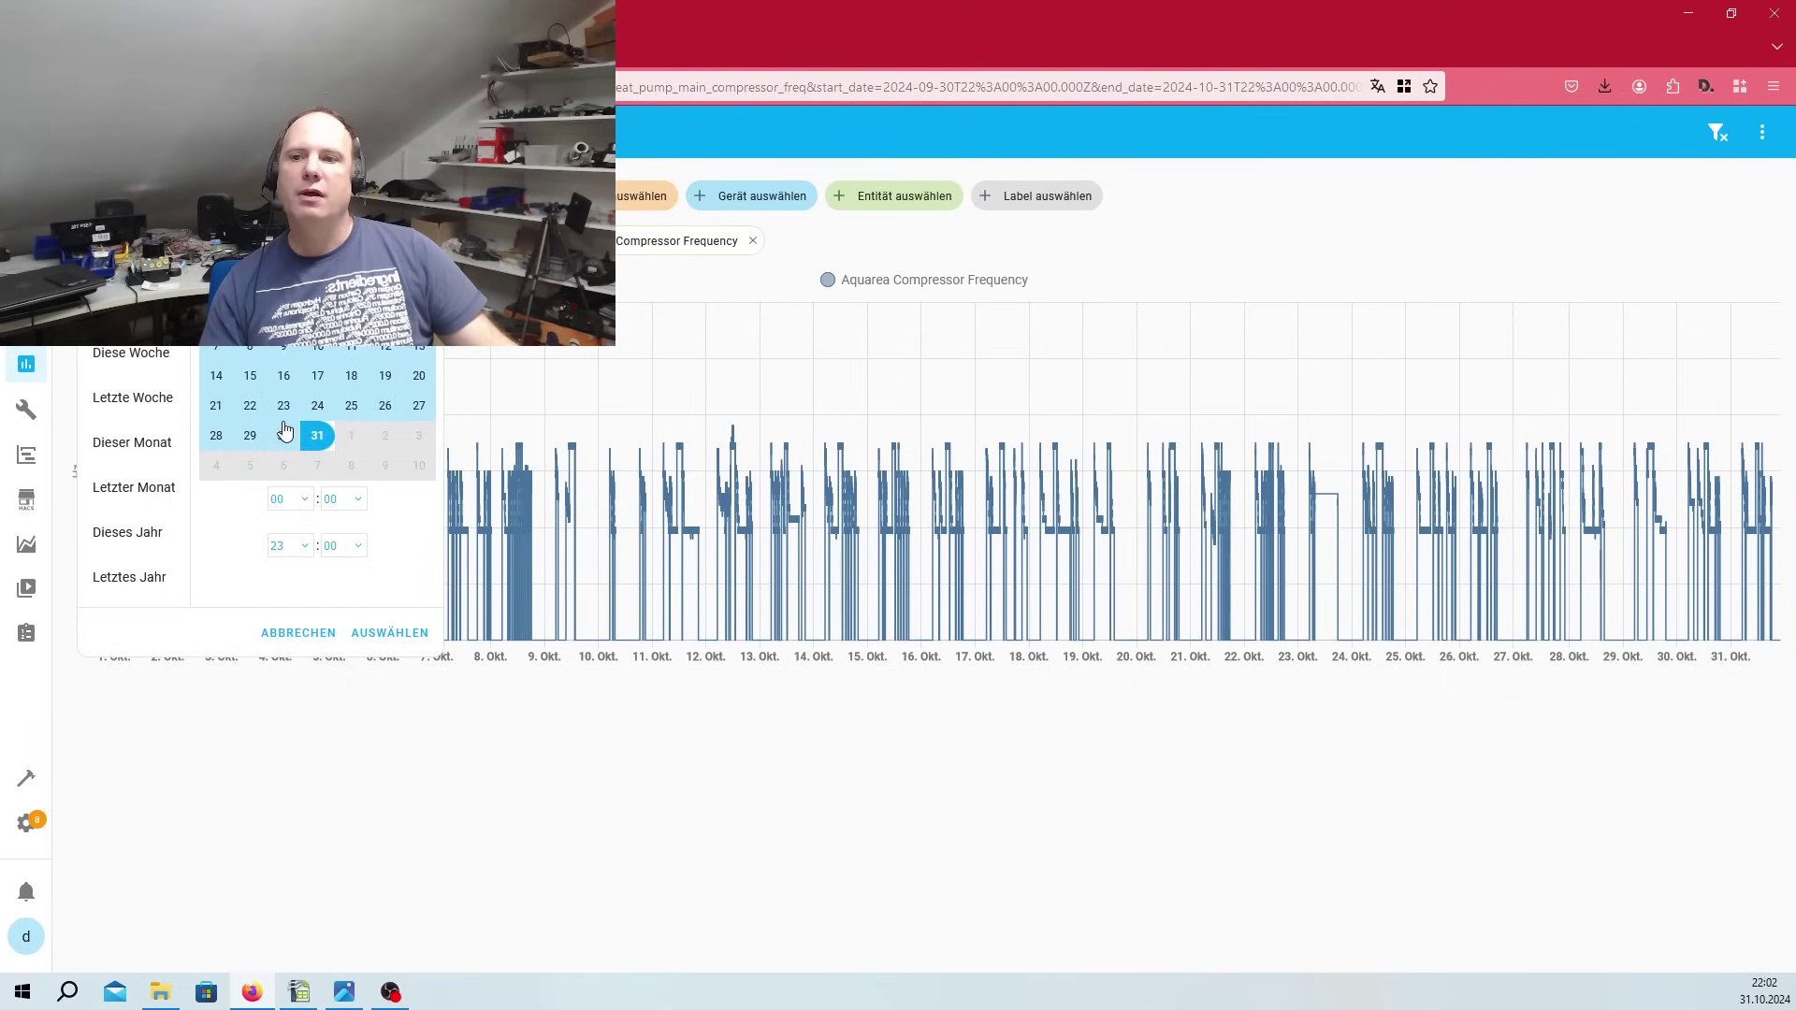
left_click_drag(217, 436, 294, 443)
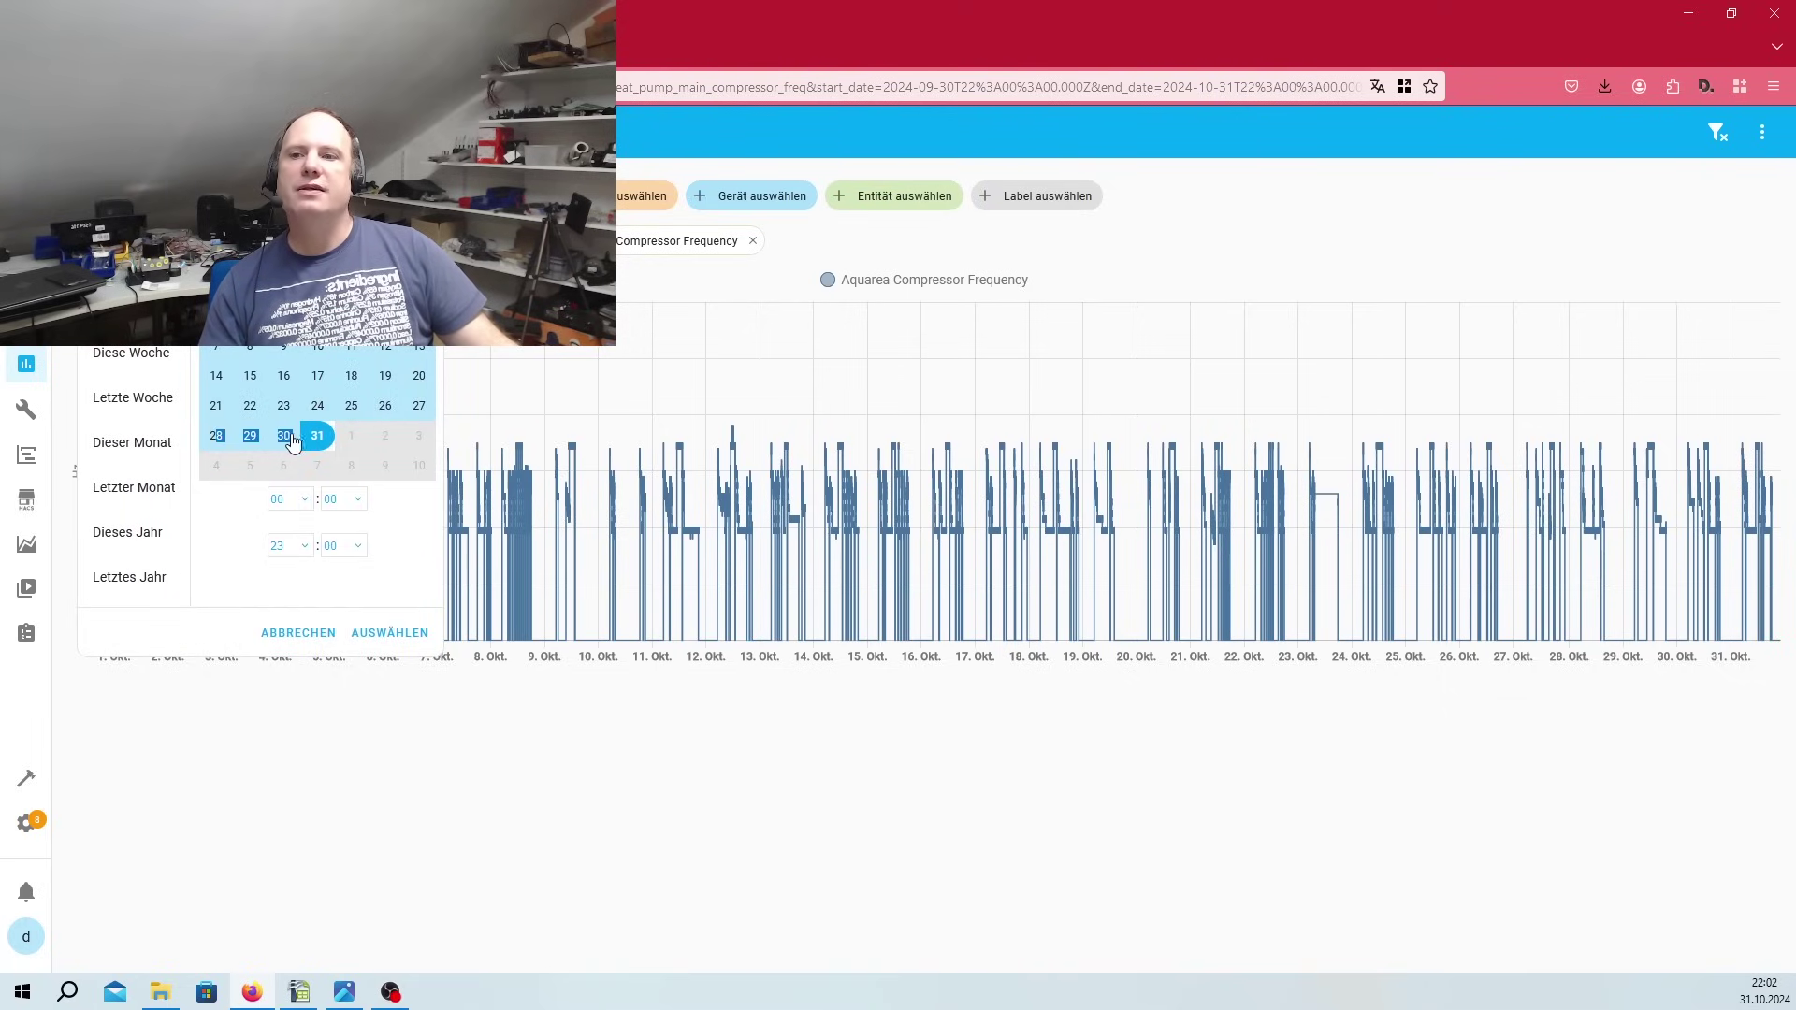
left_click(216, 436)
left_click(317, 436)
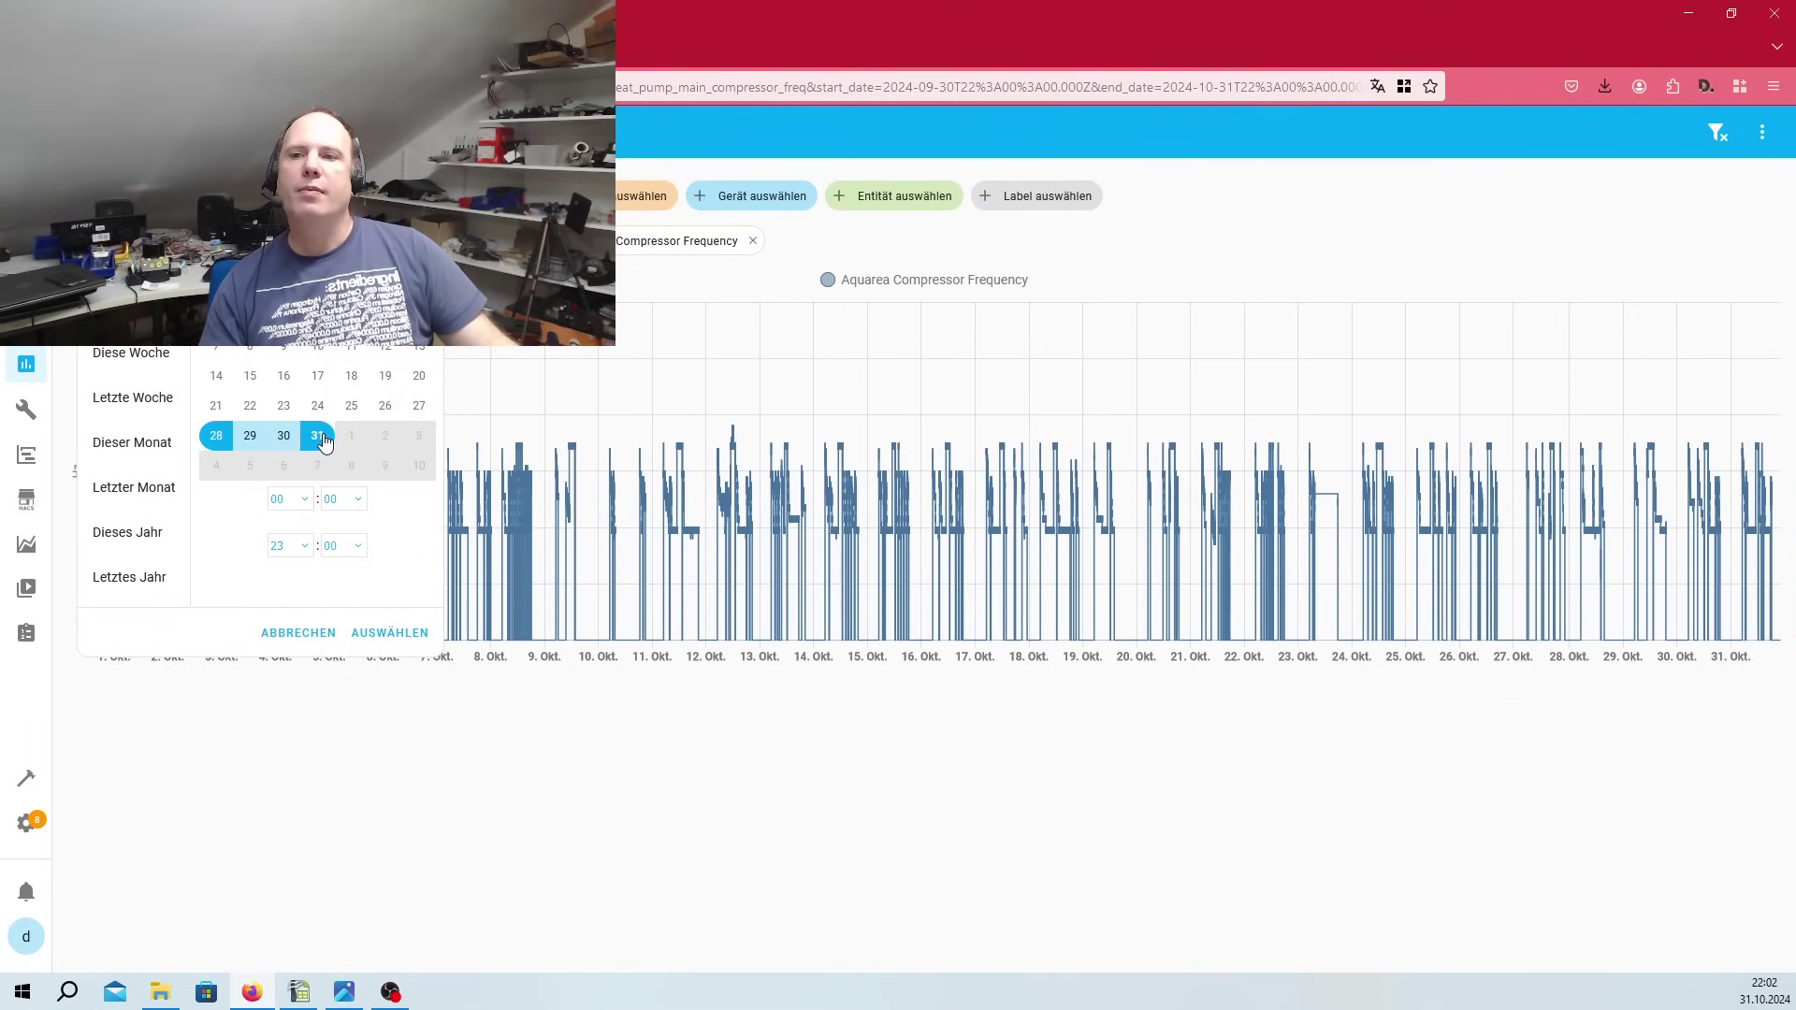
left_click(360, 635)
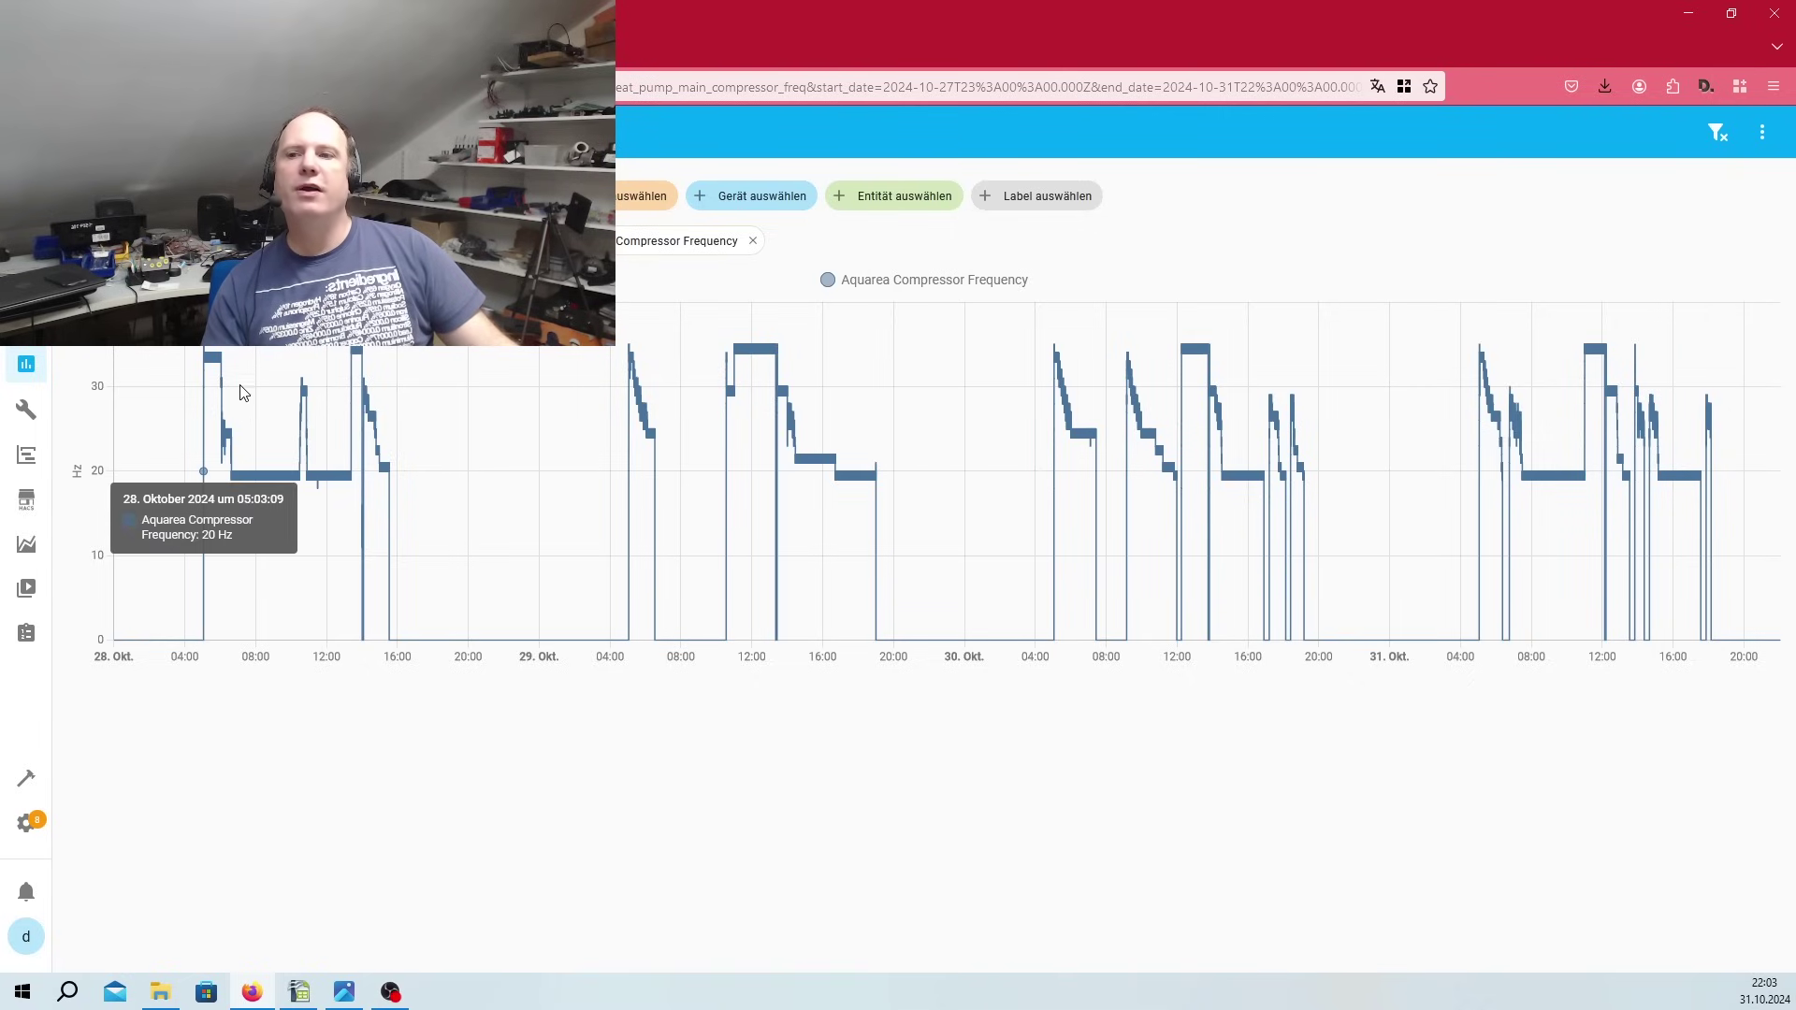
Step: Add the MbusTemp_VL entity to the history and examine its curve together with the compressor frequency
mouse_move(203, 358)
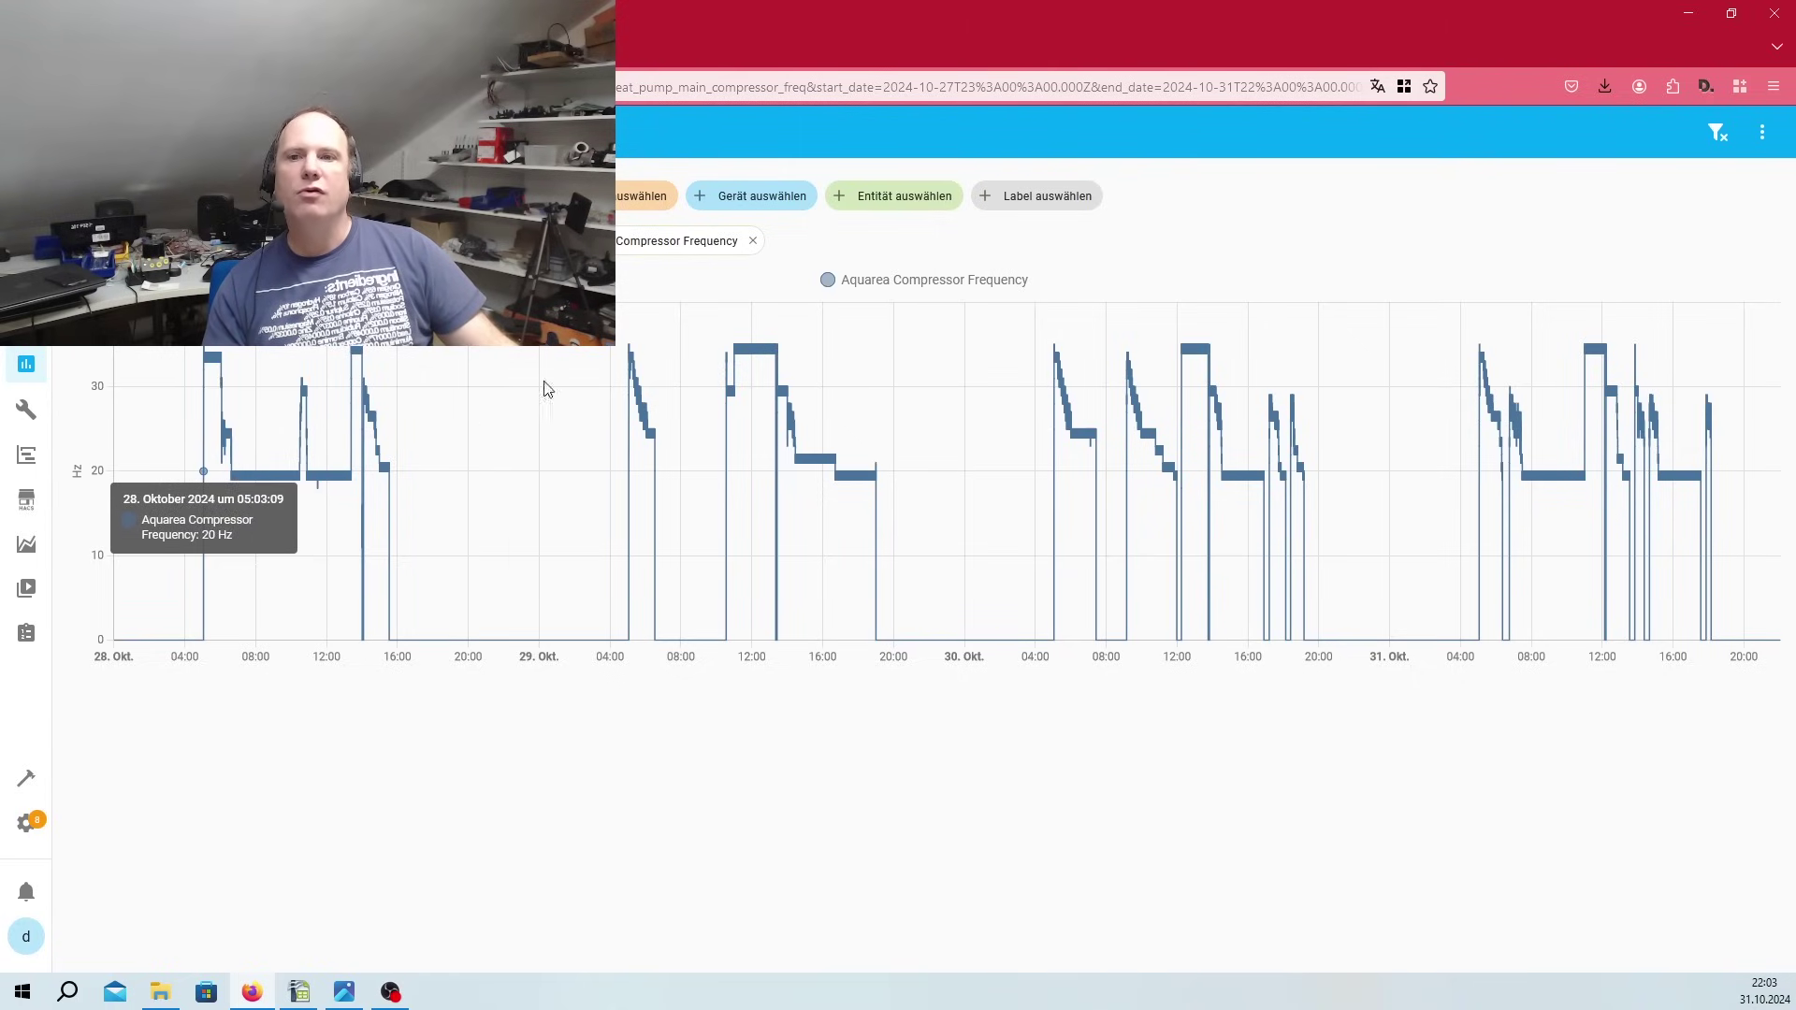
left_click(887, 205)
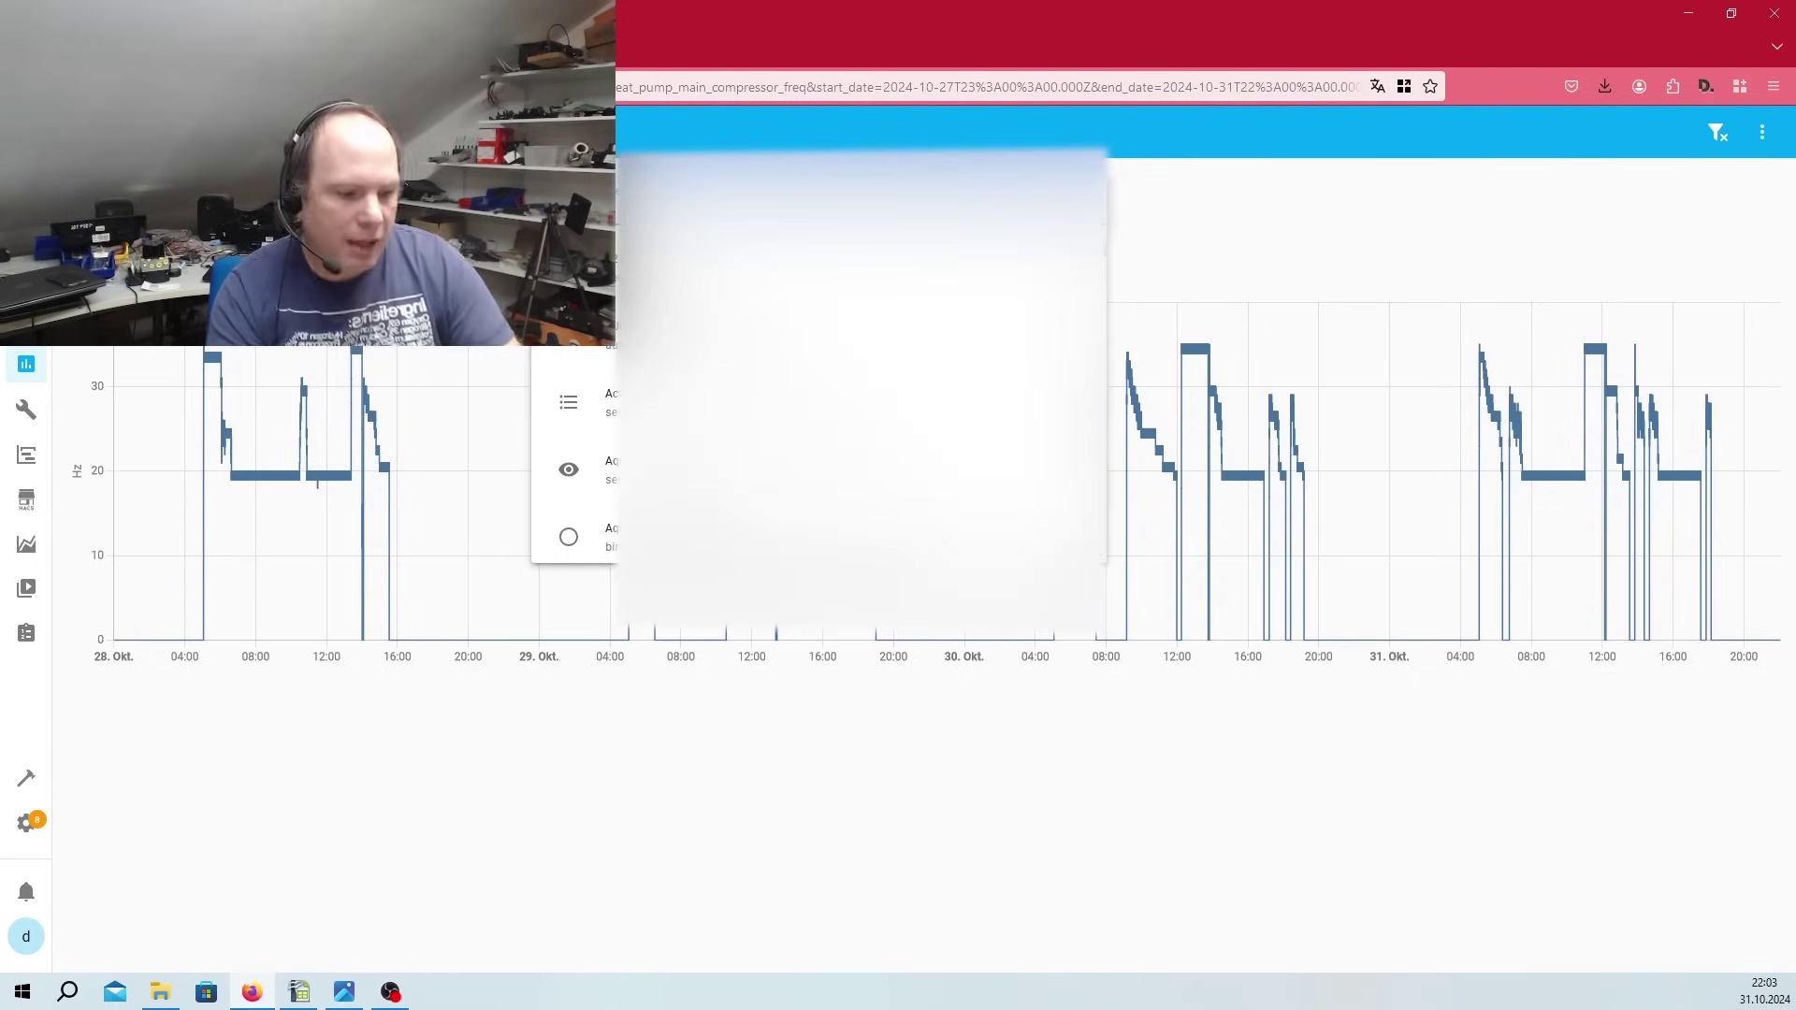
type("heat")
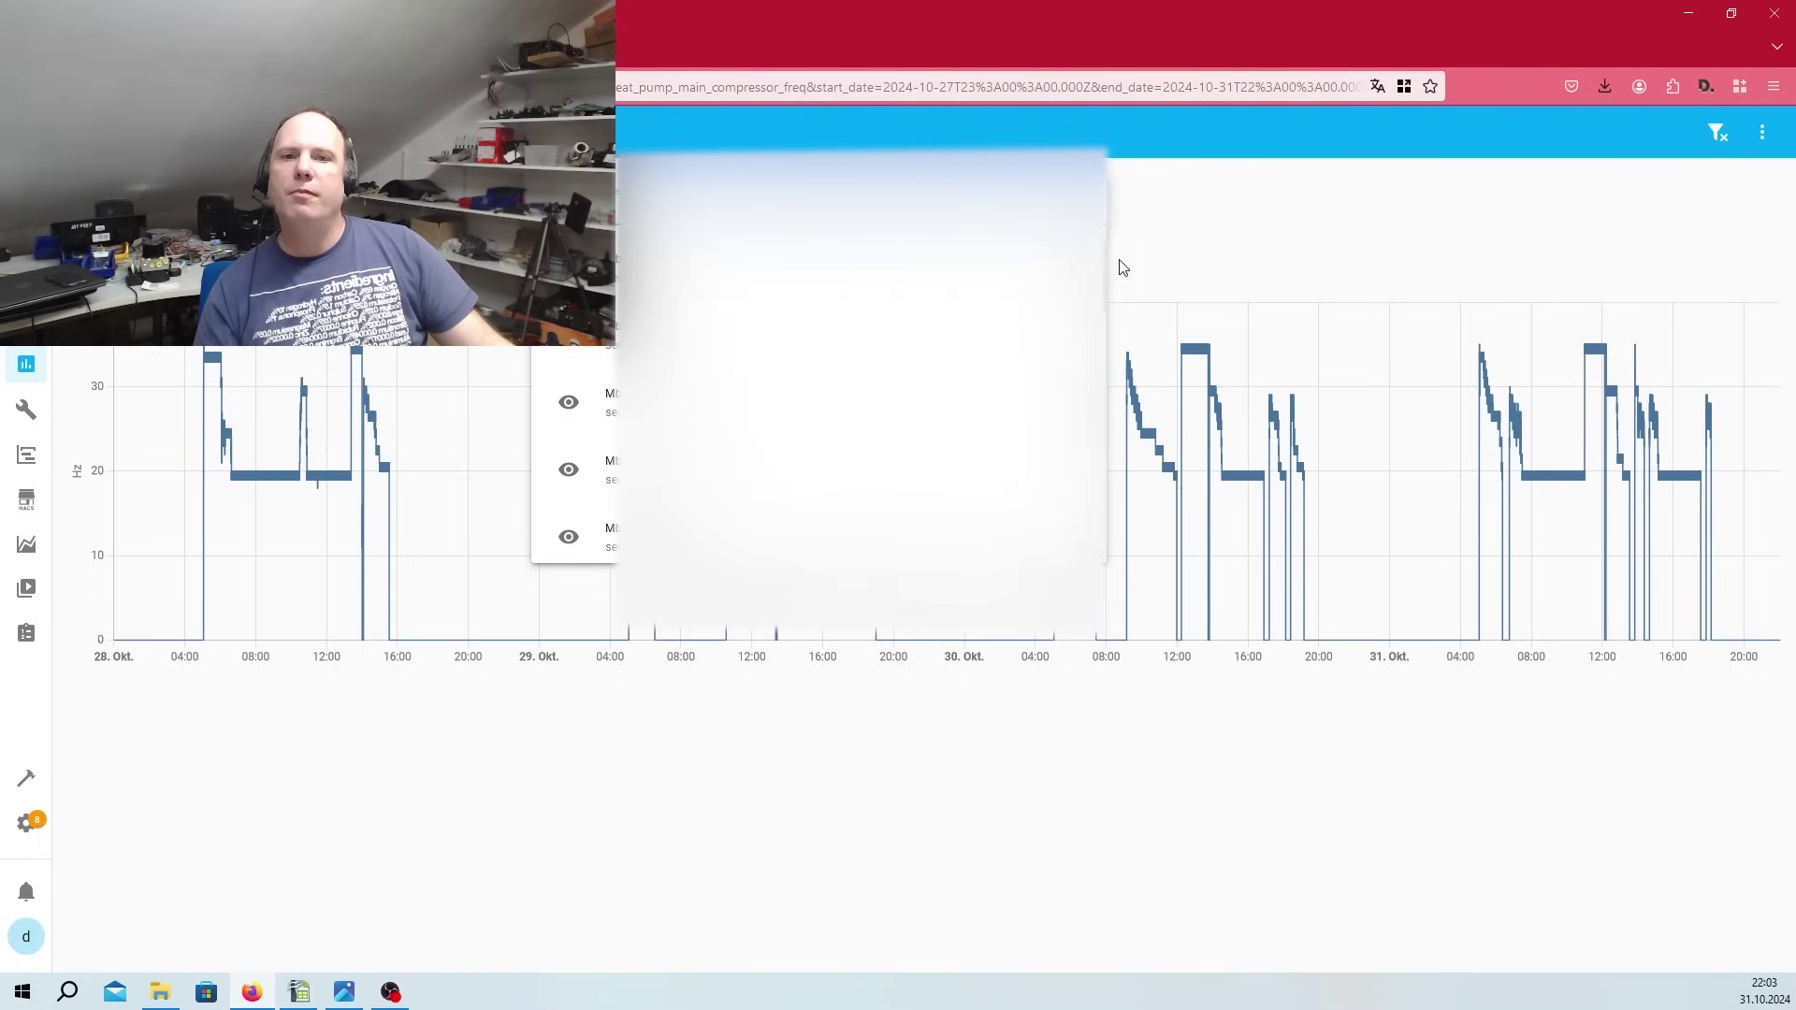
scroll(1106, 271, "down", 2)
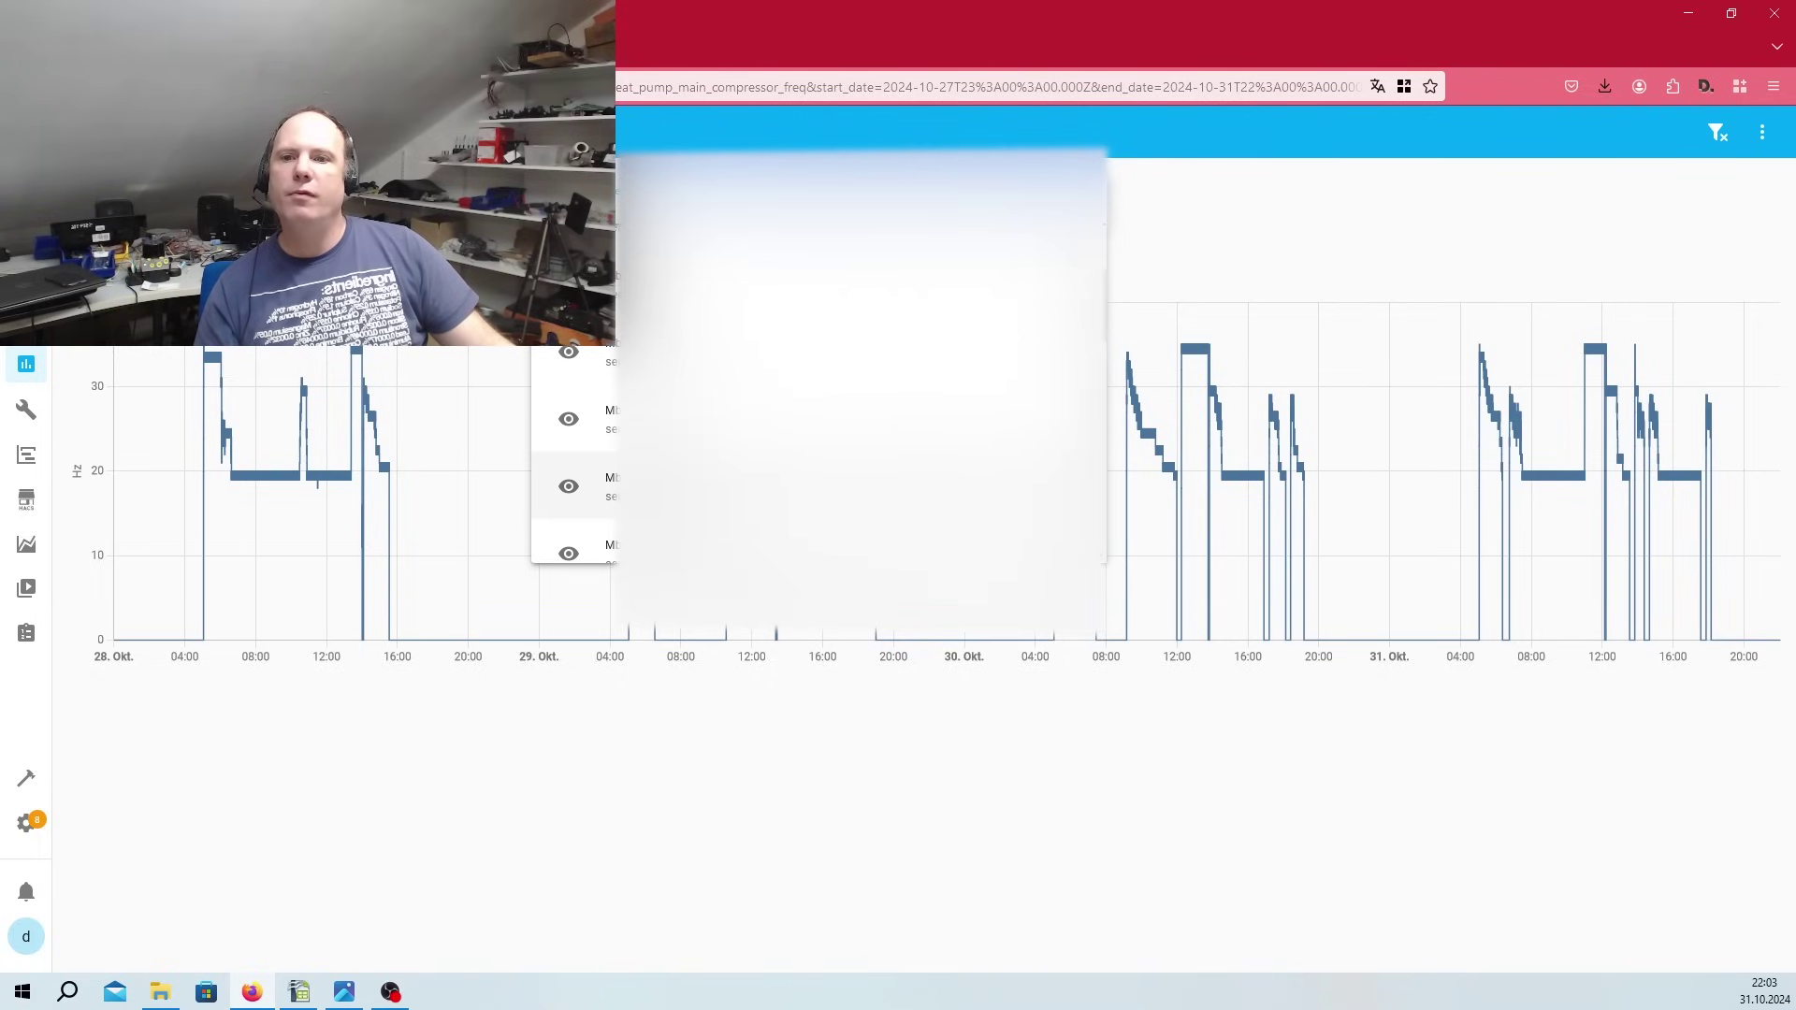
left_click(1076, 281)
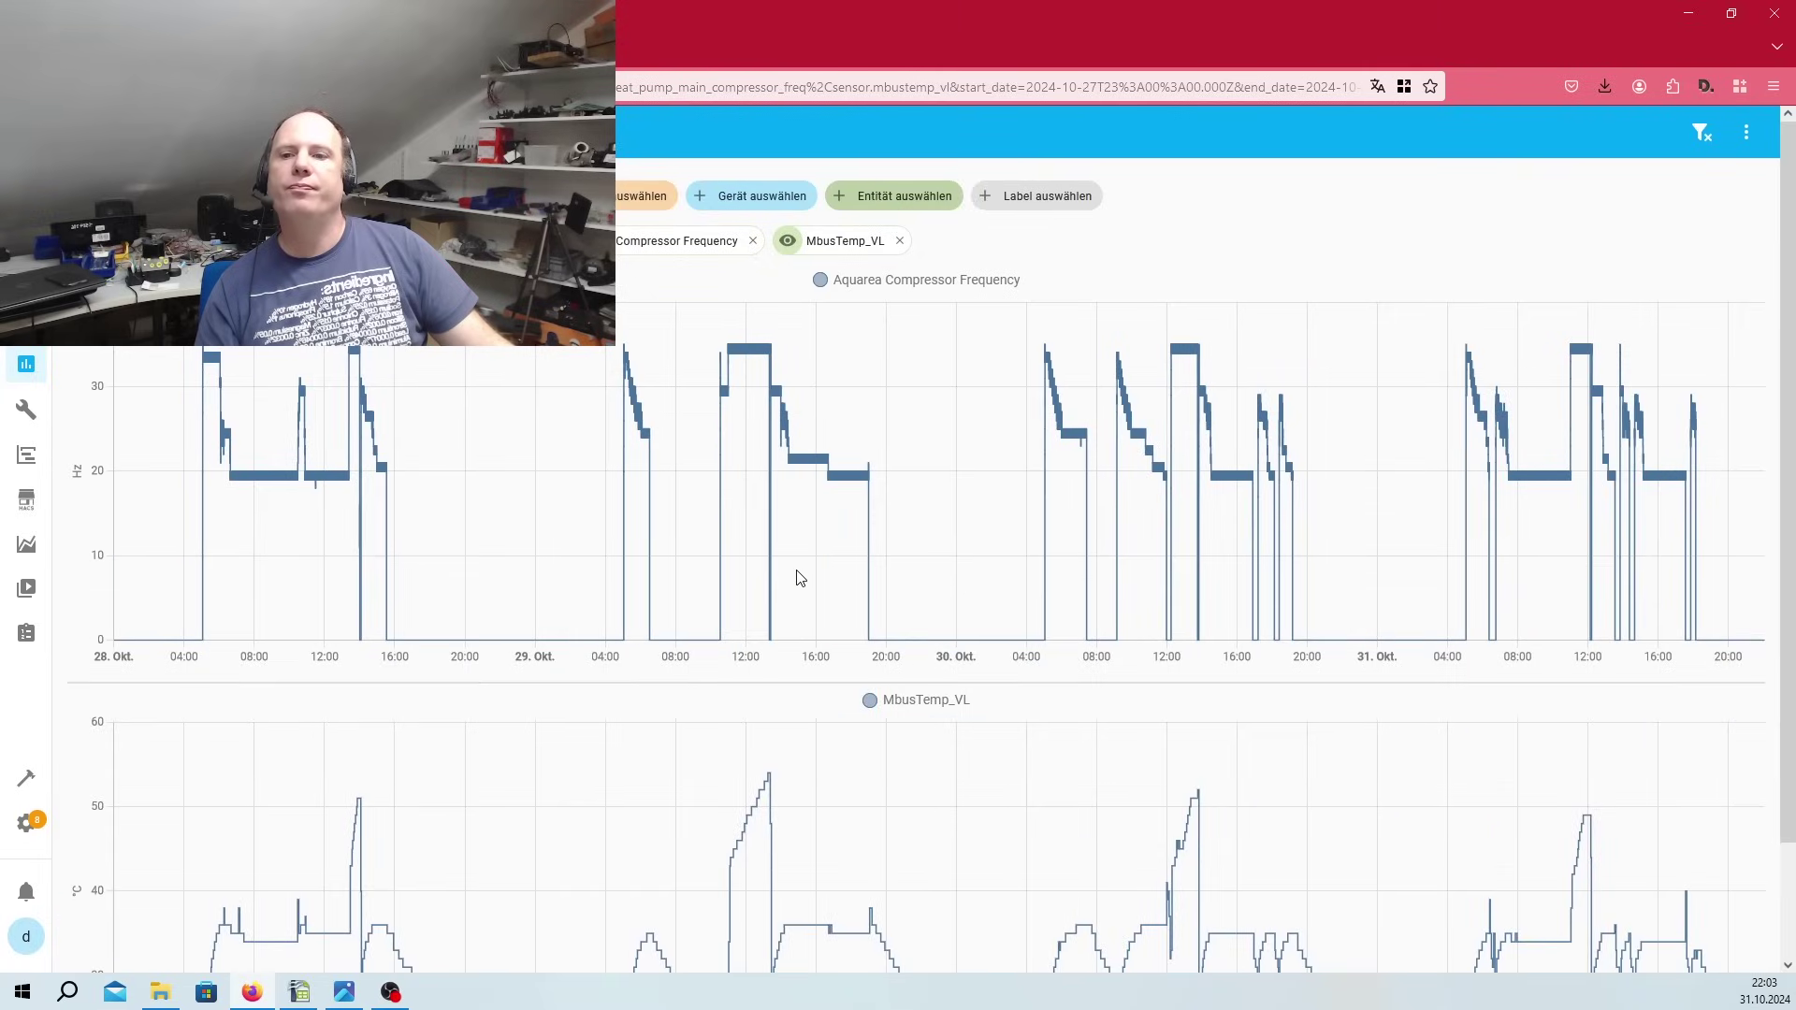
left_click_drag(1789, 413, 1791, 532)
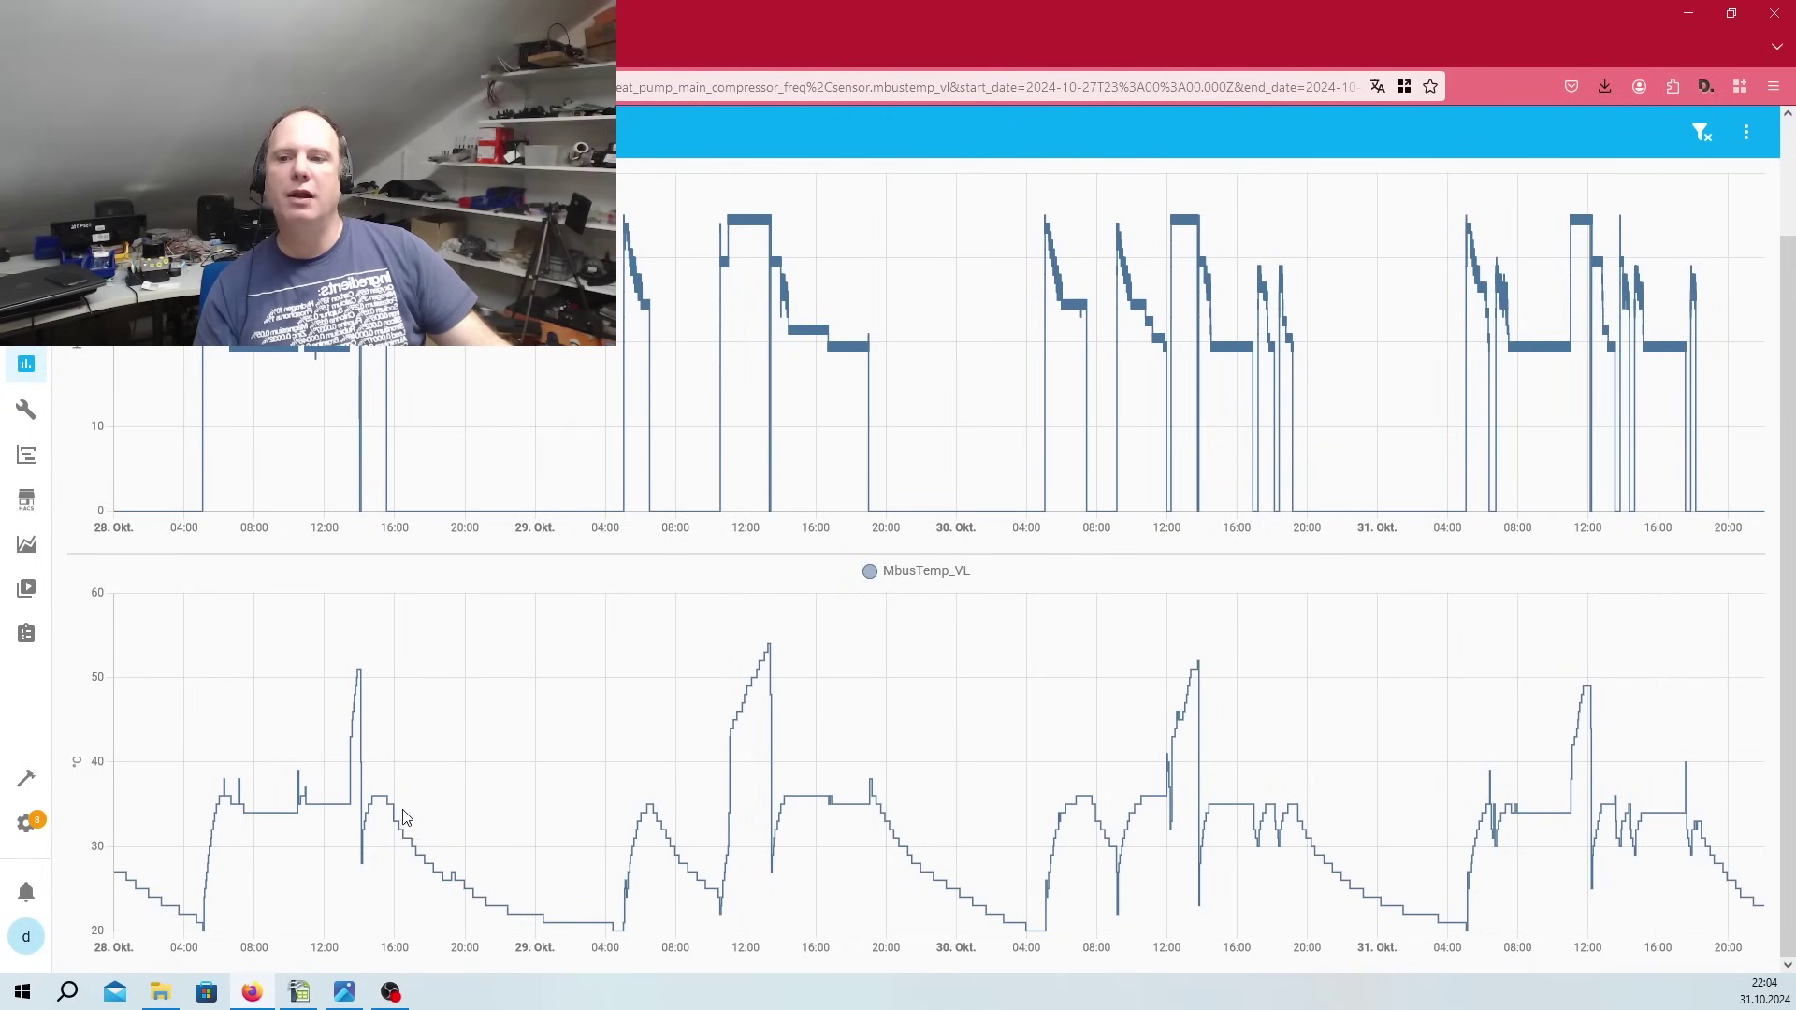
mouse_move(359, 671)
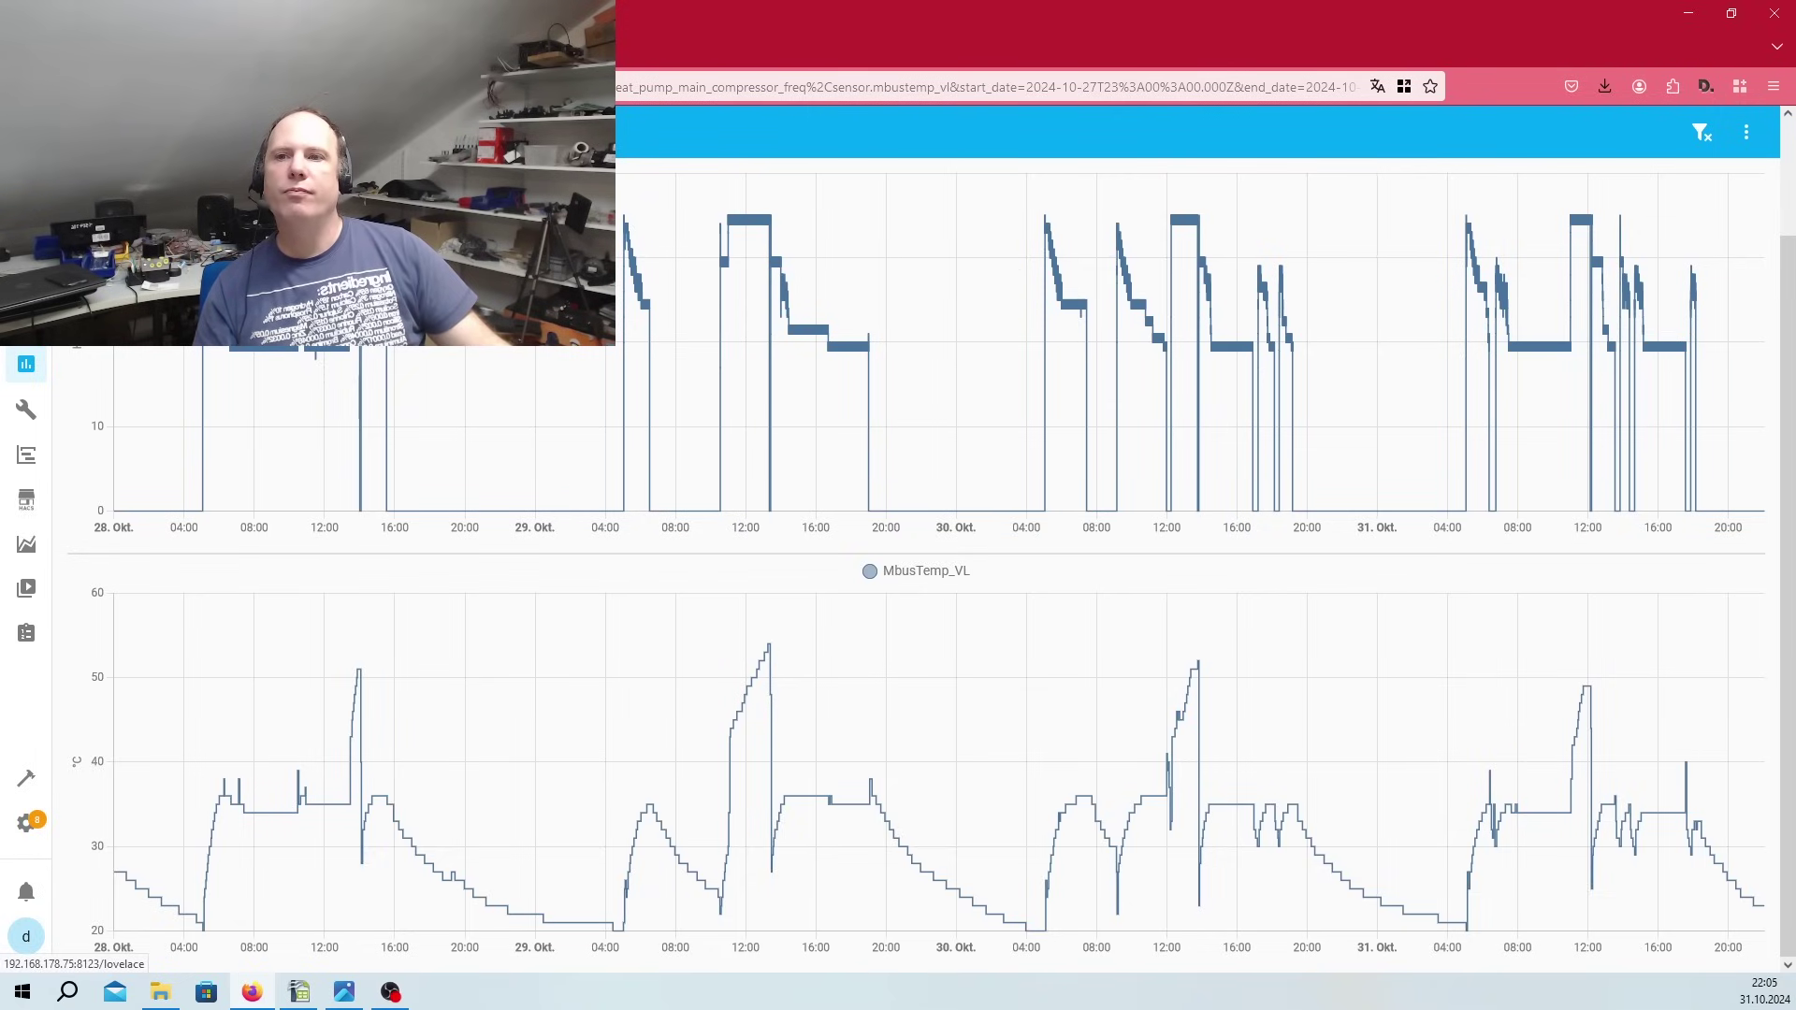
Step: Set the history date range to 14 to 19 October 2024
left_click_drag(1788, 373, 1788, 257)
left_click(190, 202)
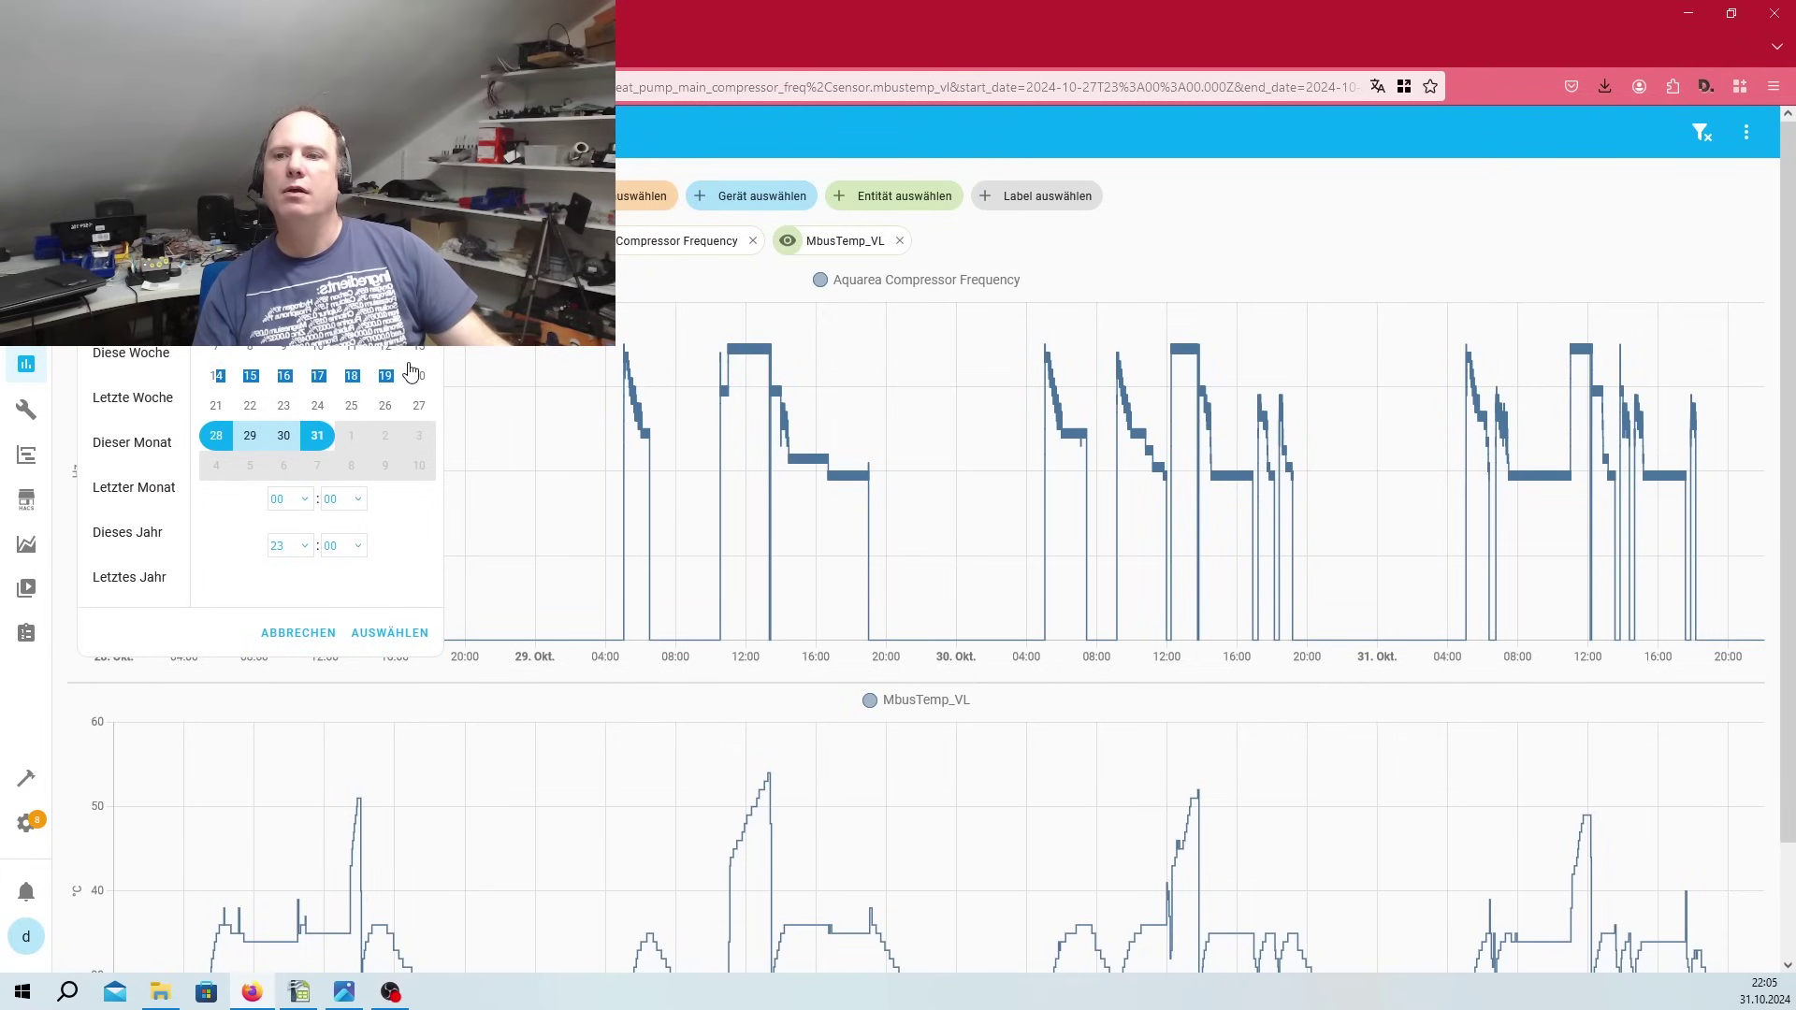
left_click(215, 377)
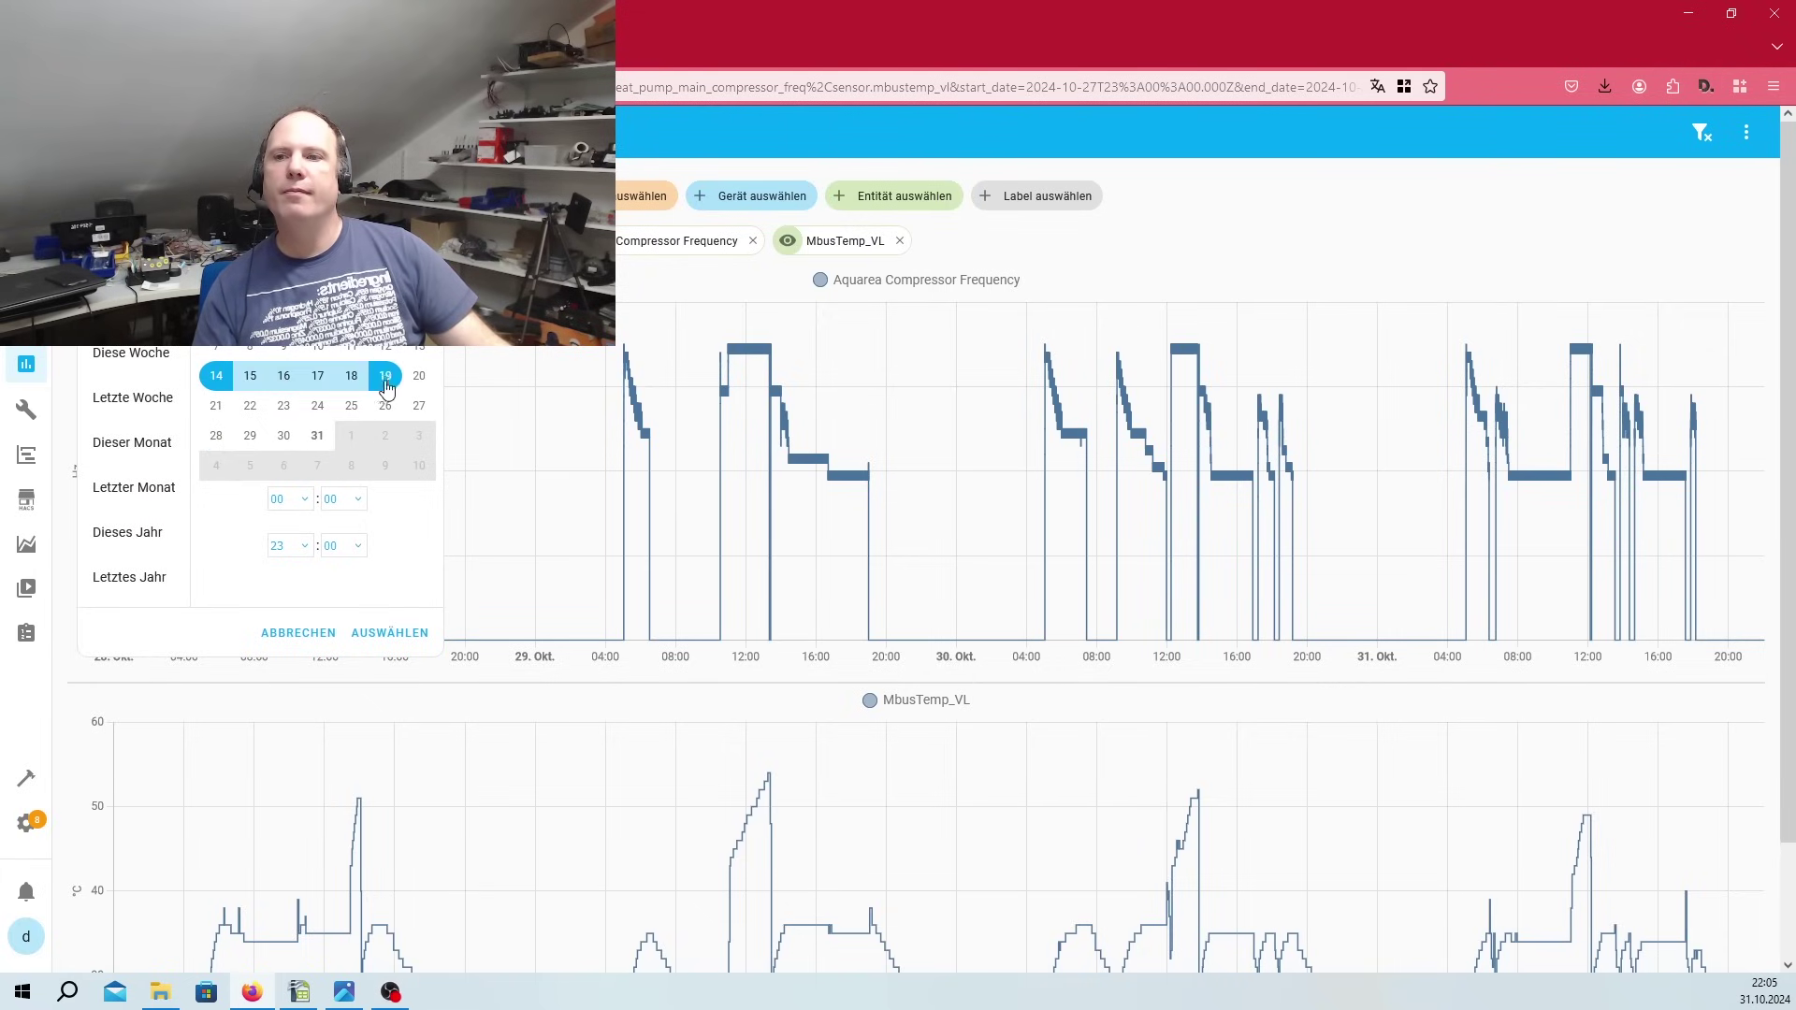
left_click(391, 377)
left_click(389, 633)
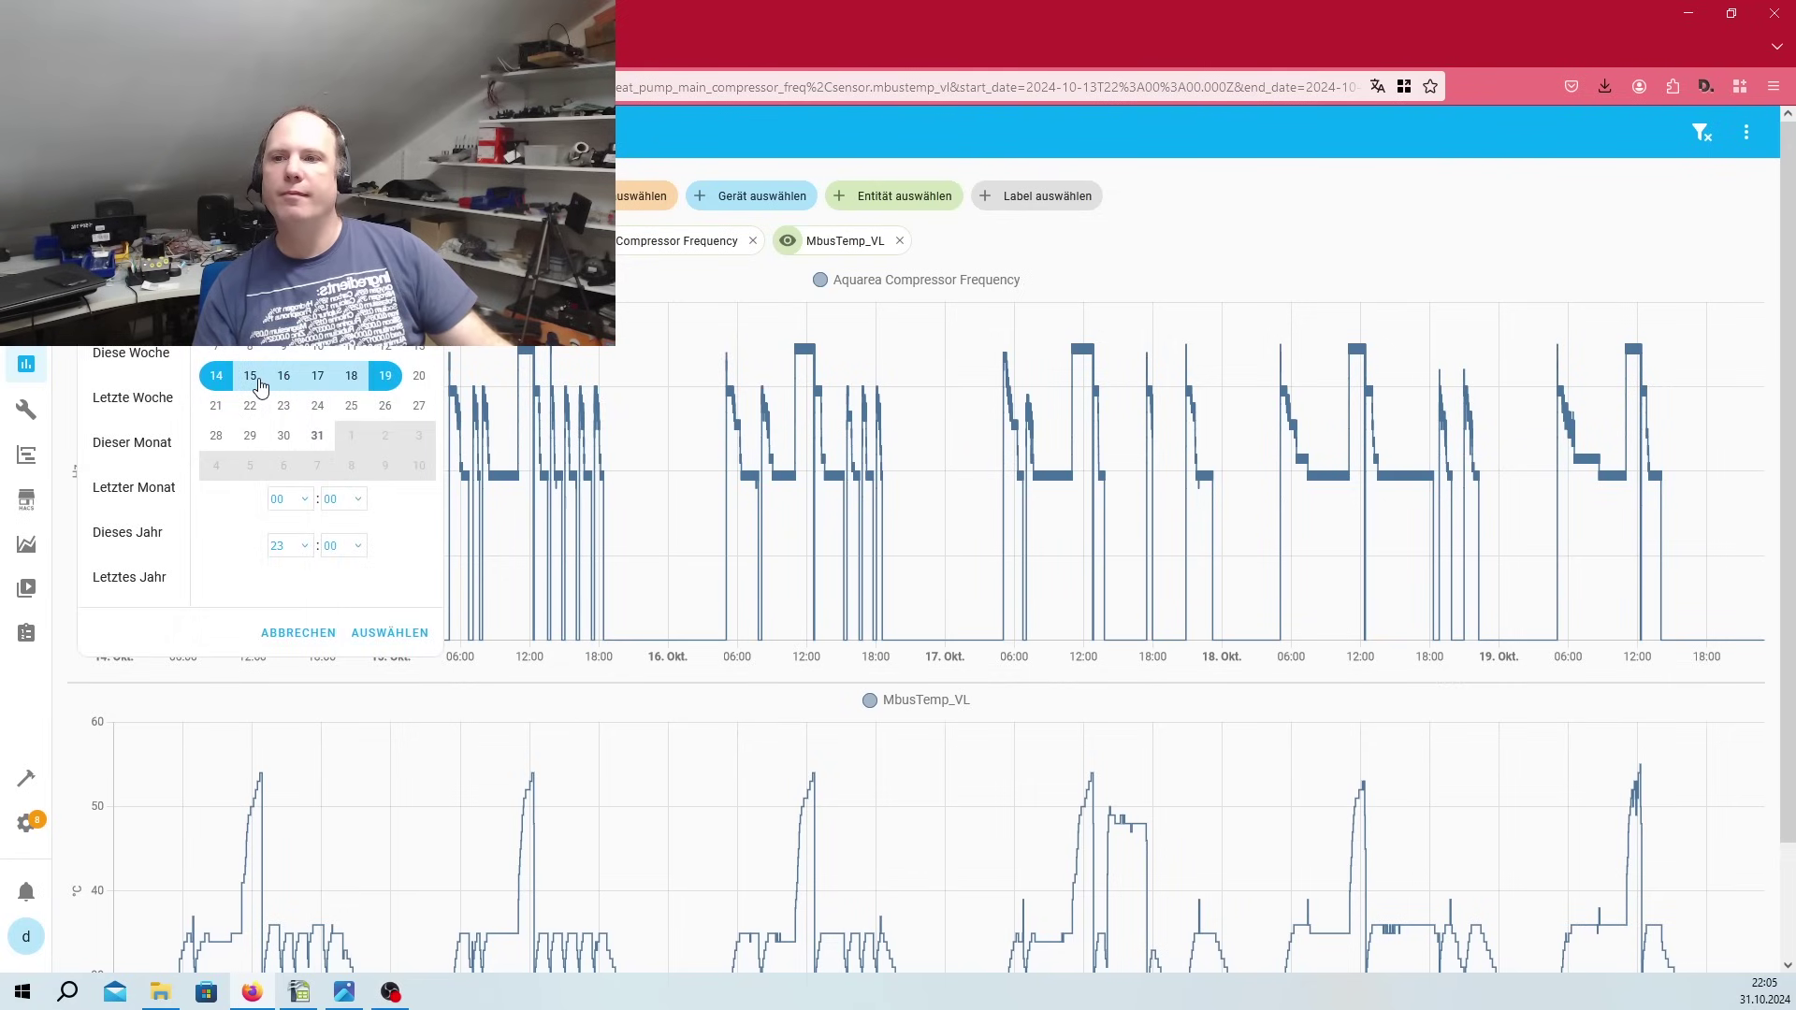
Step: Narrow the history to 15 October 2024 and examine that day's compressor frequency and MbusTemp_VL curves
left_click(384, 634)
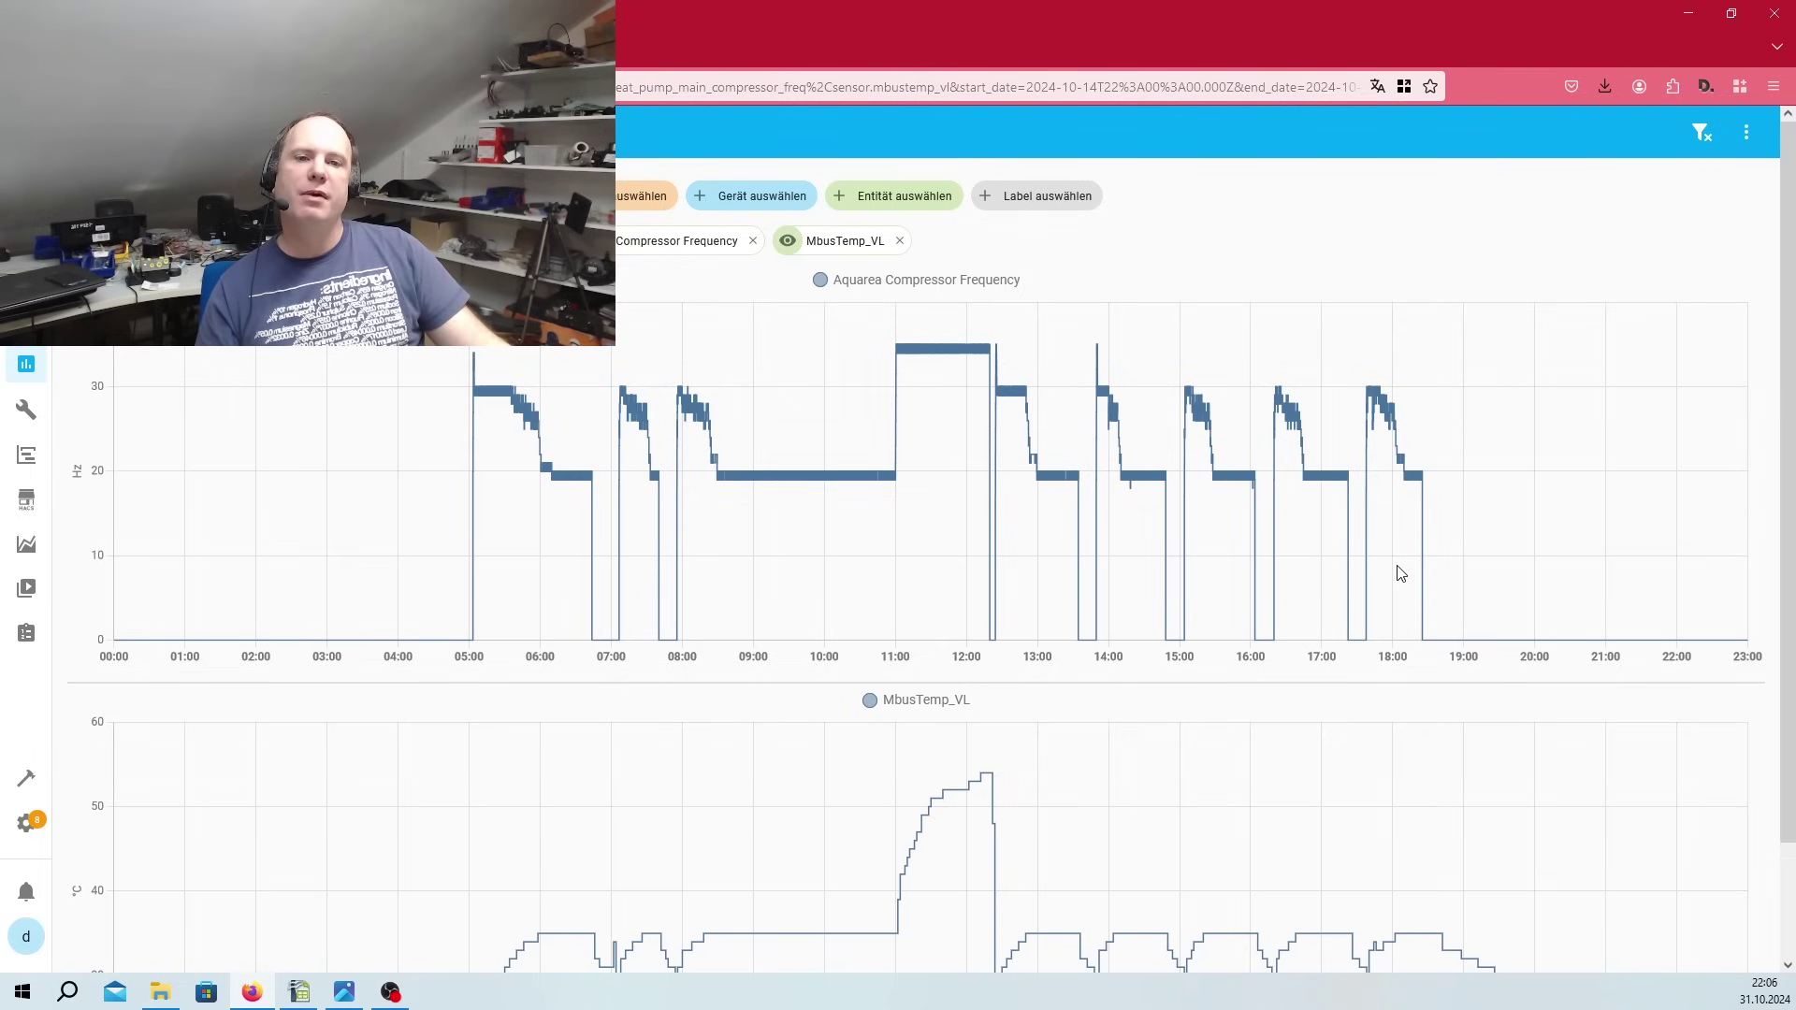
mouse_move(1250, 475)
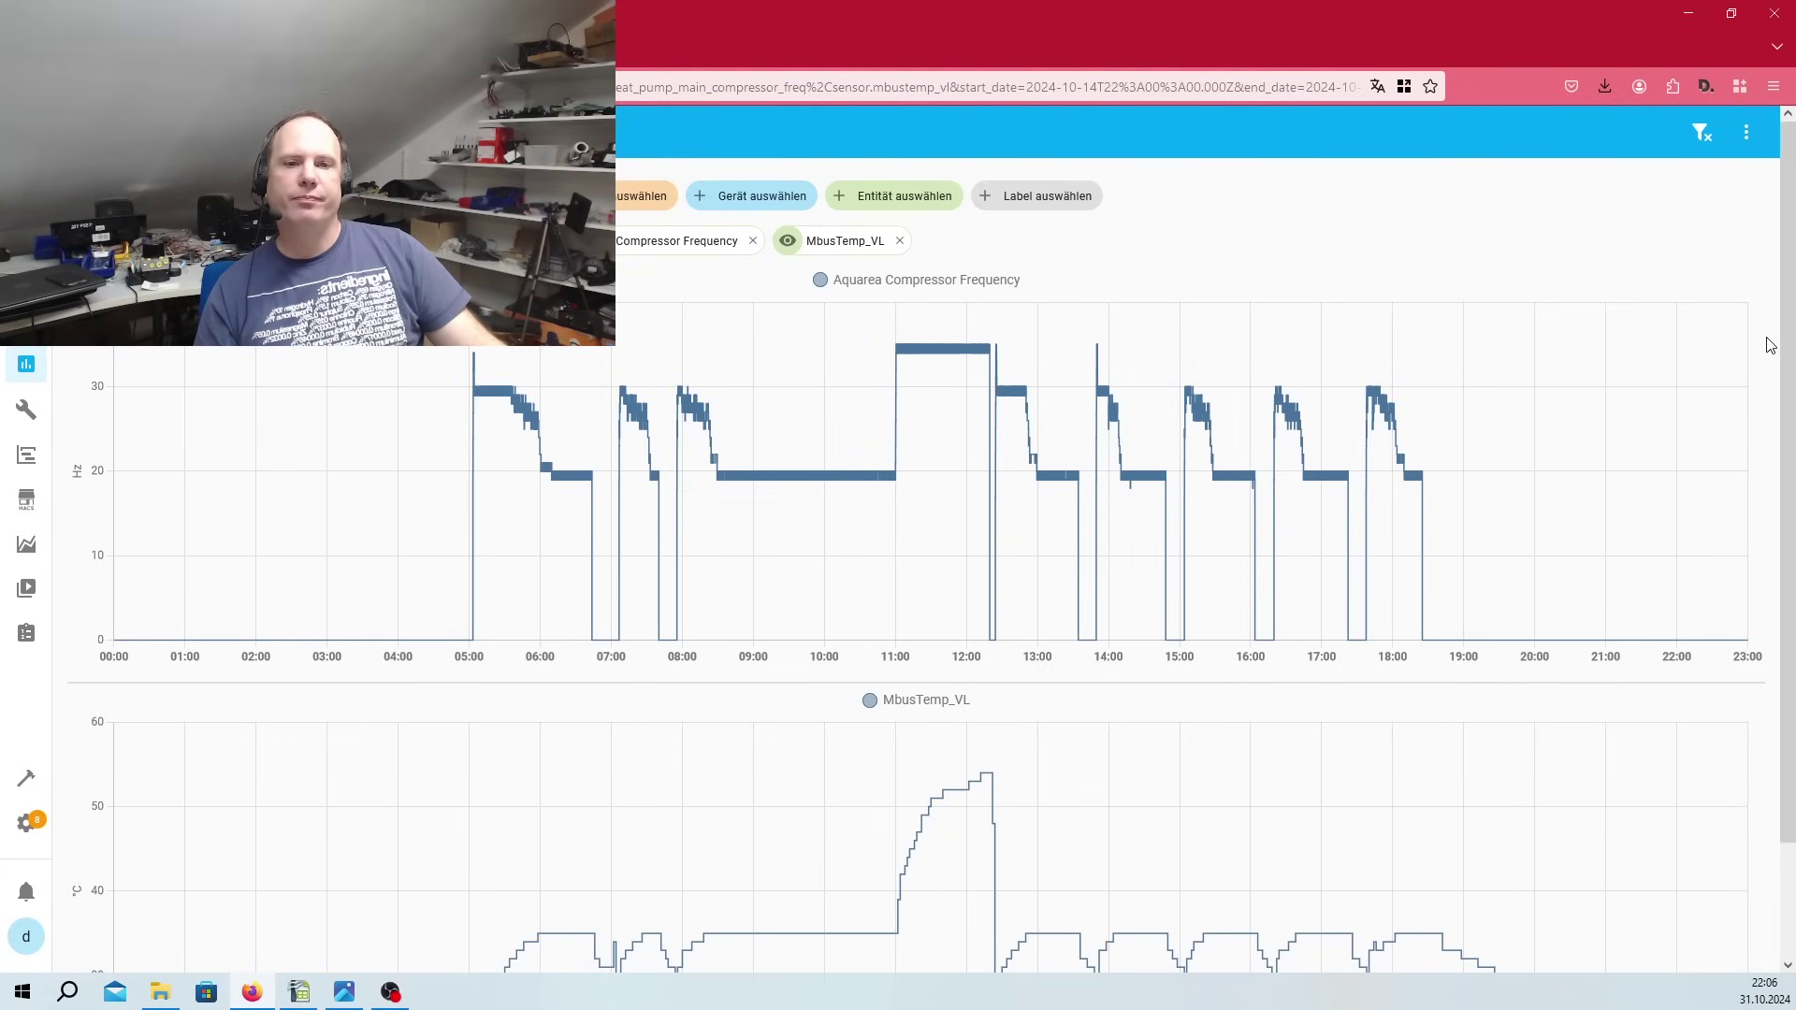
scroll(1789, 327, "down", 2)
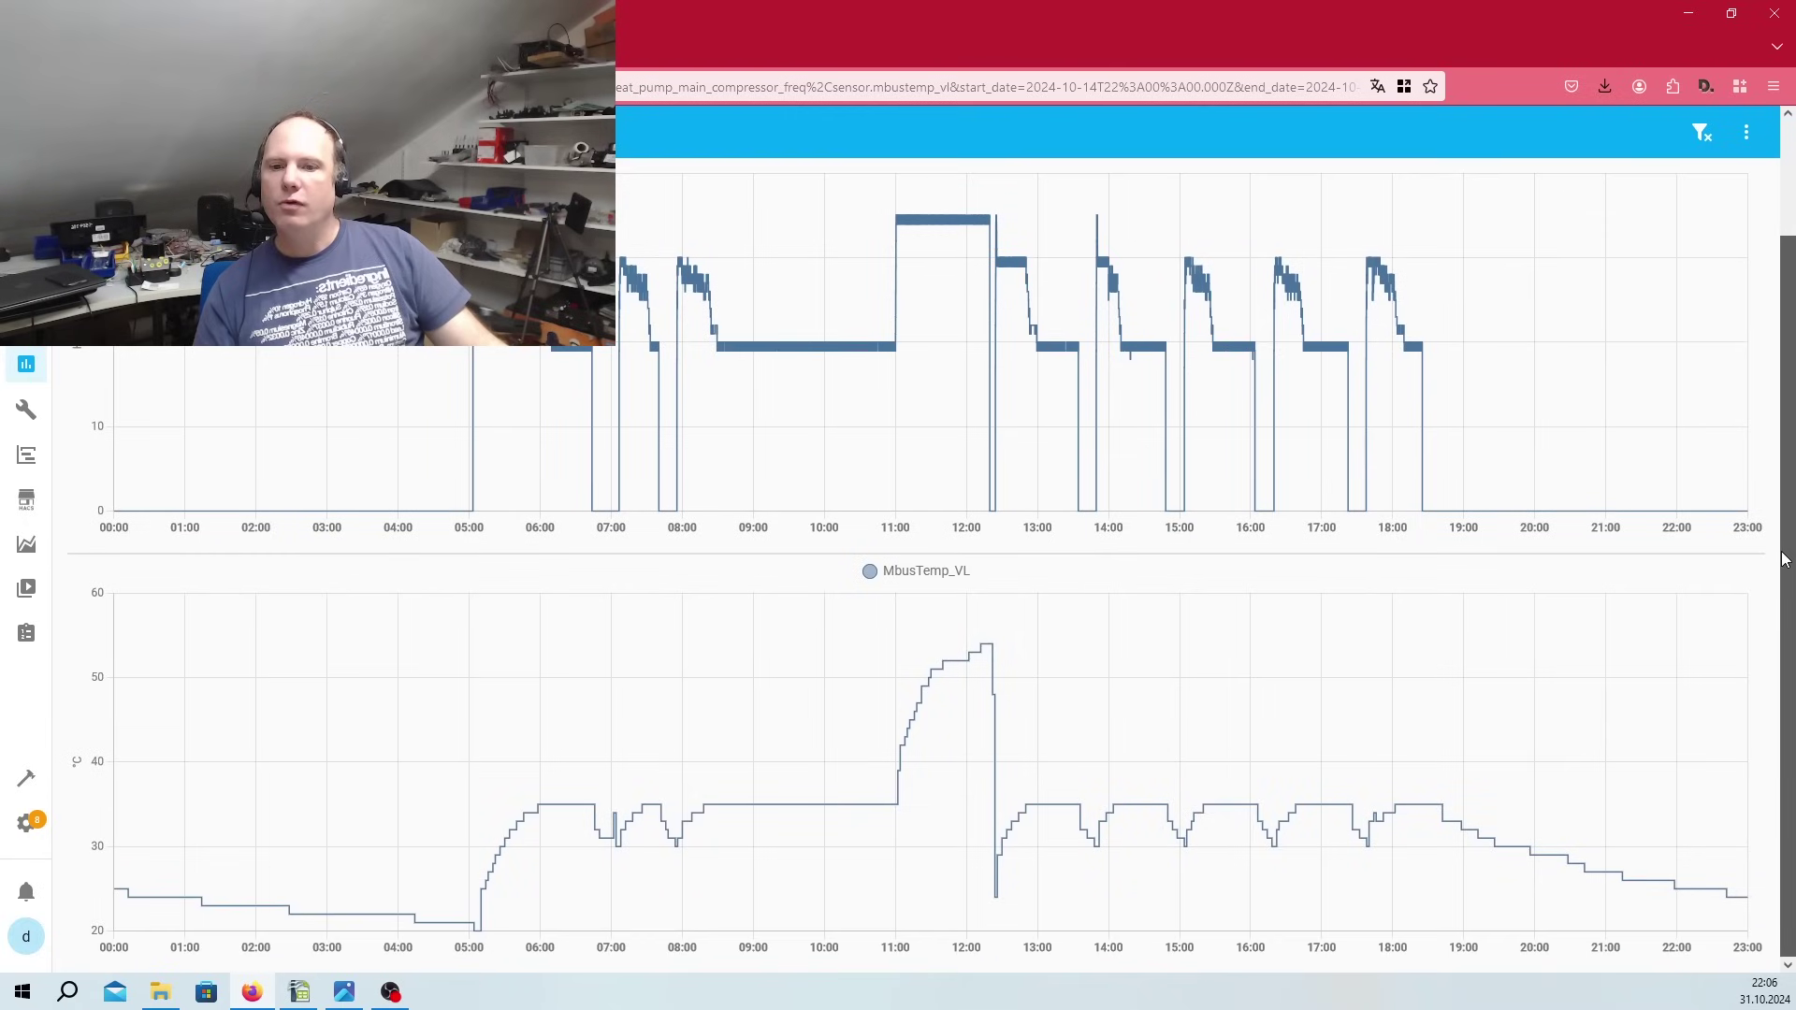
scroll(1785, 567, "up", 2)
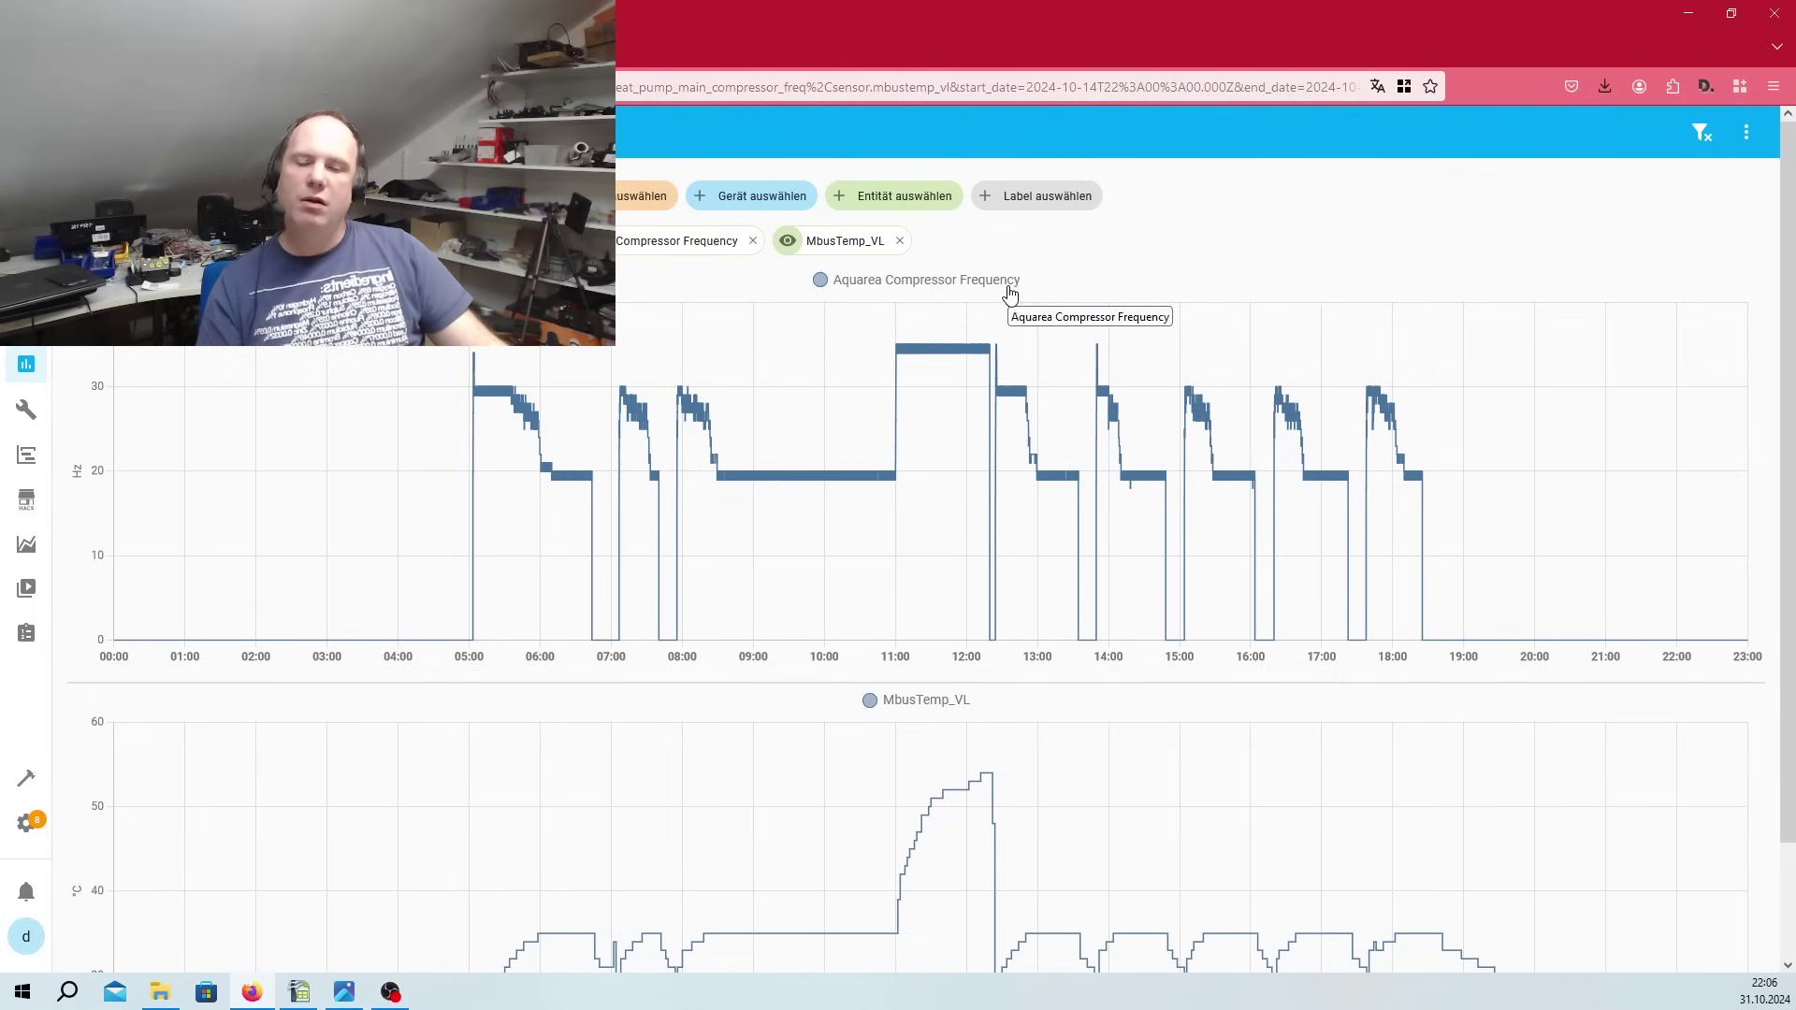
Step: Find entities matching "temp", add Aquarea Outdoor Ambient to the history, and examine its curve for the day
left_click(902, 196)
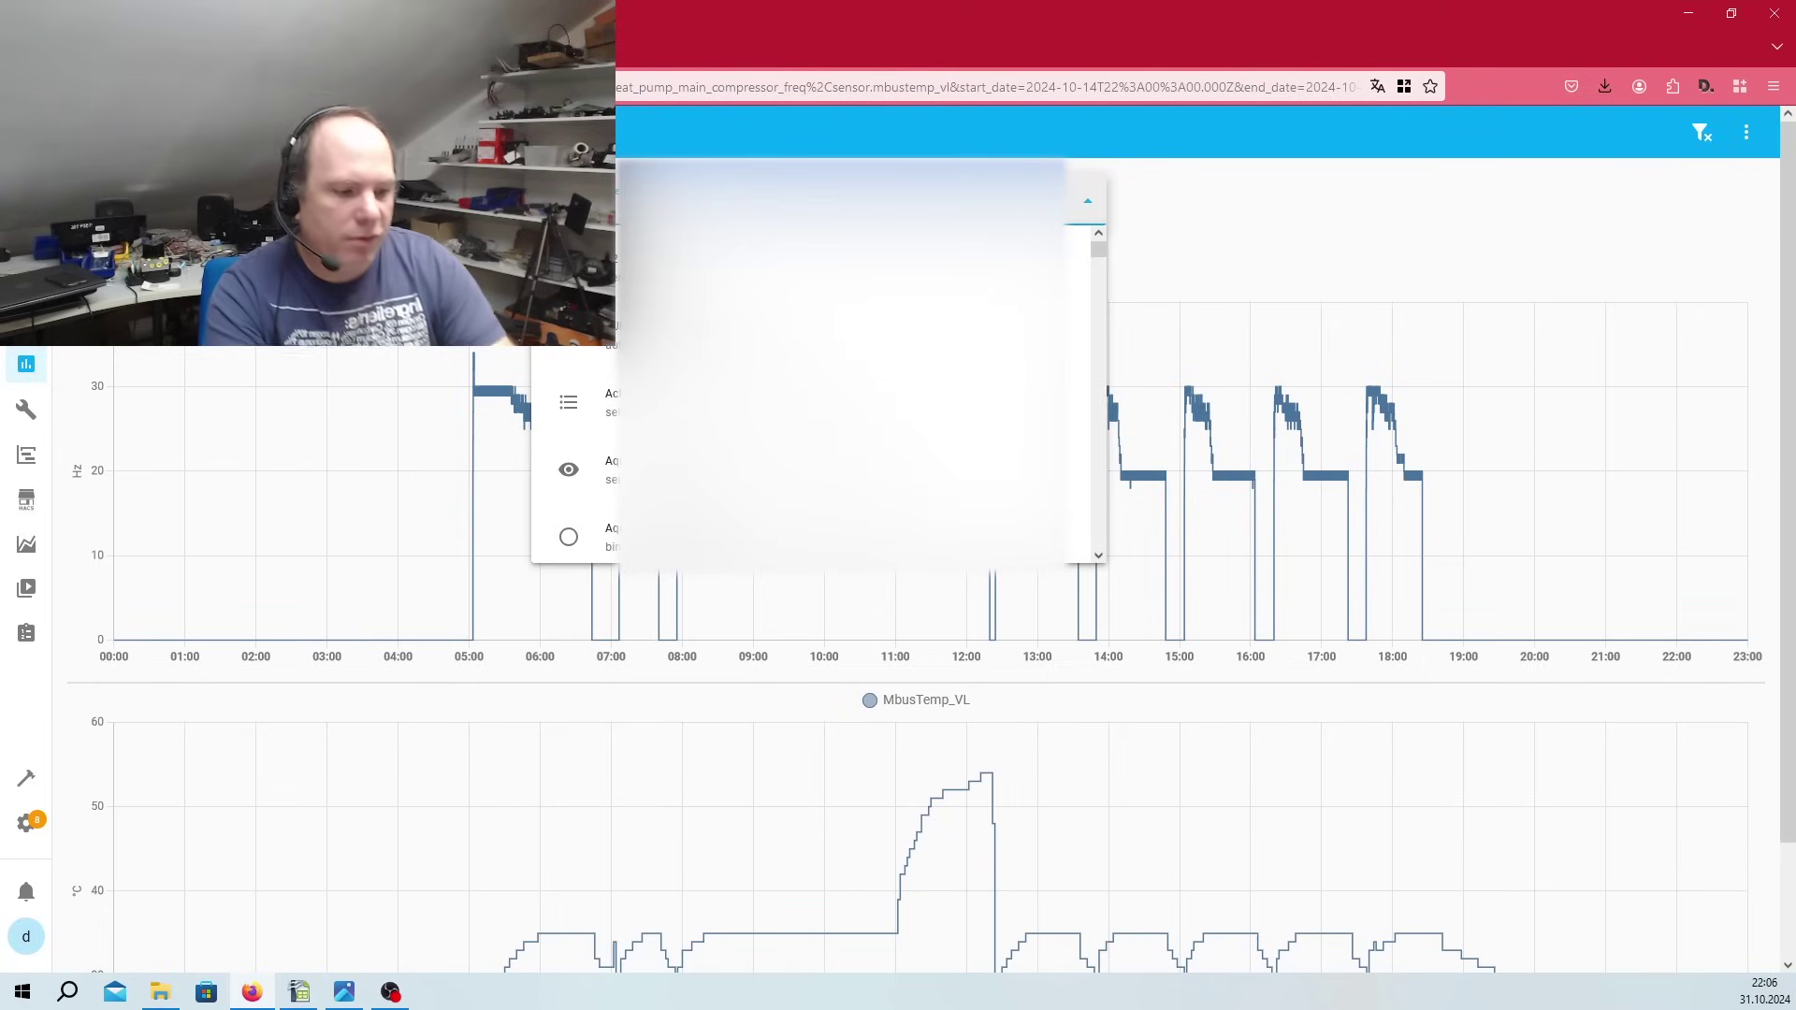
type("temp")
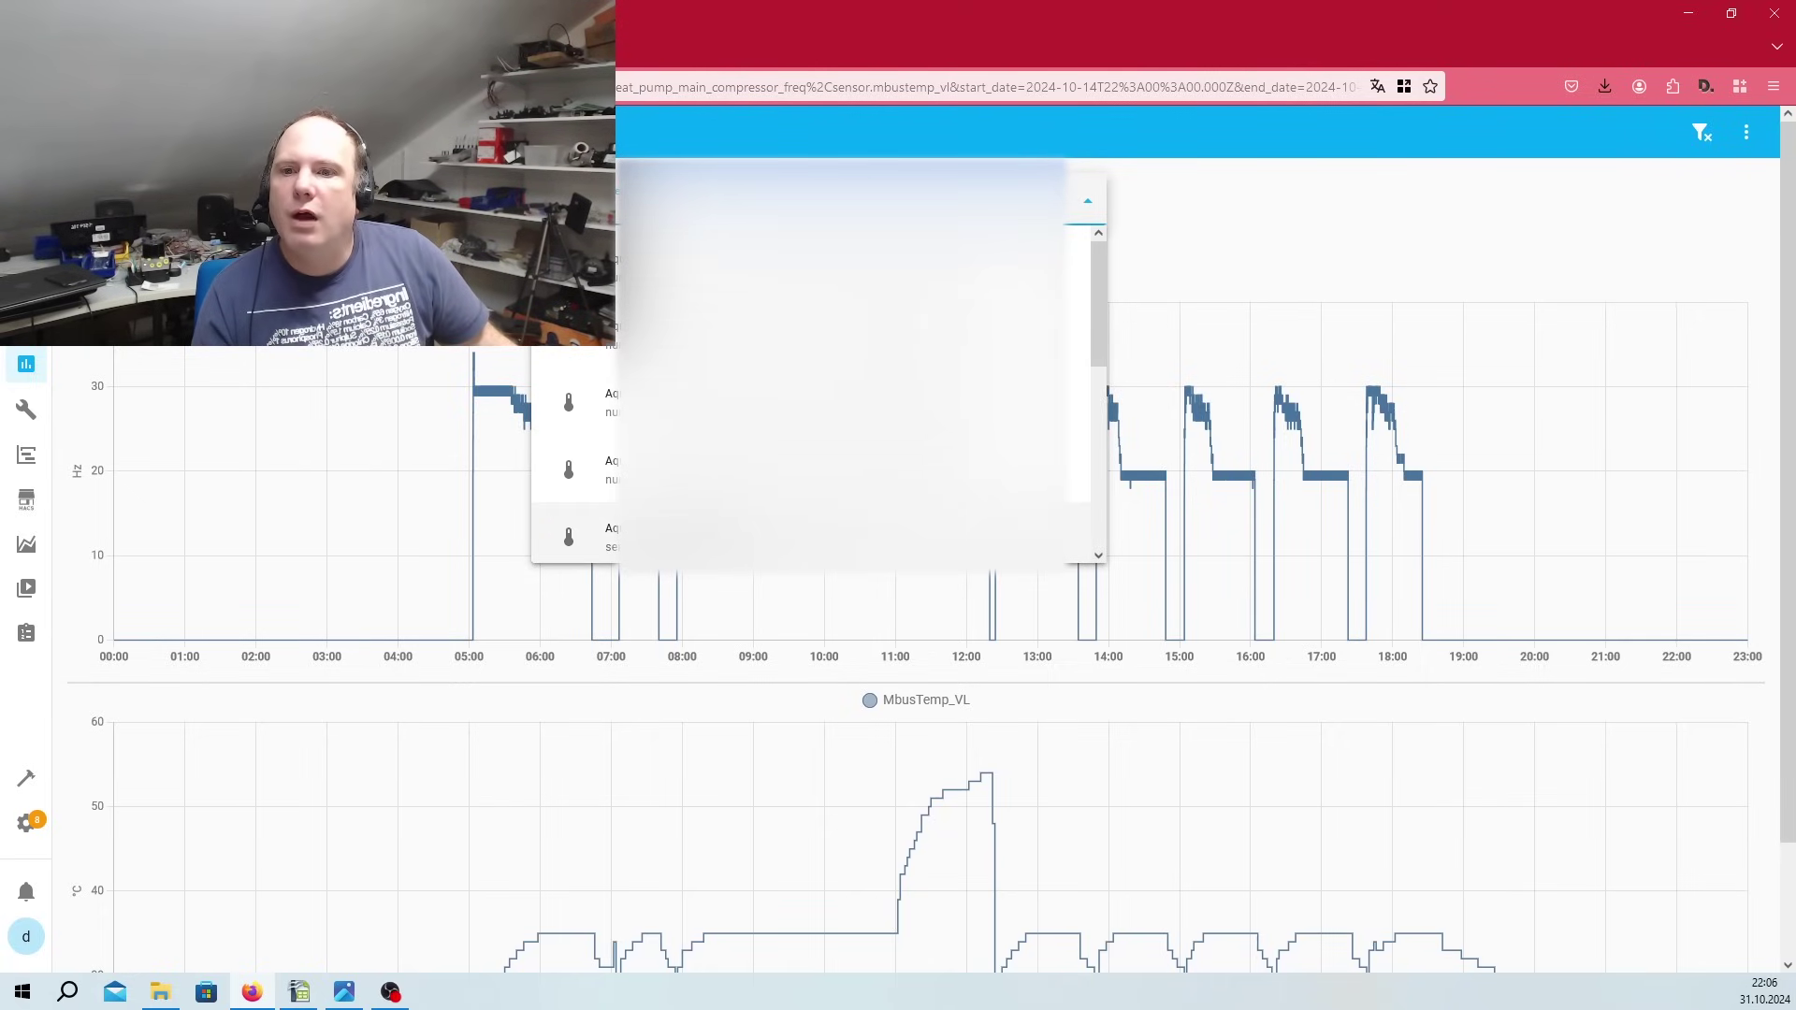
left_click(748, 536)
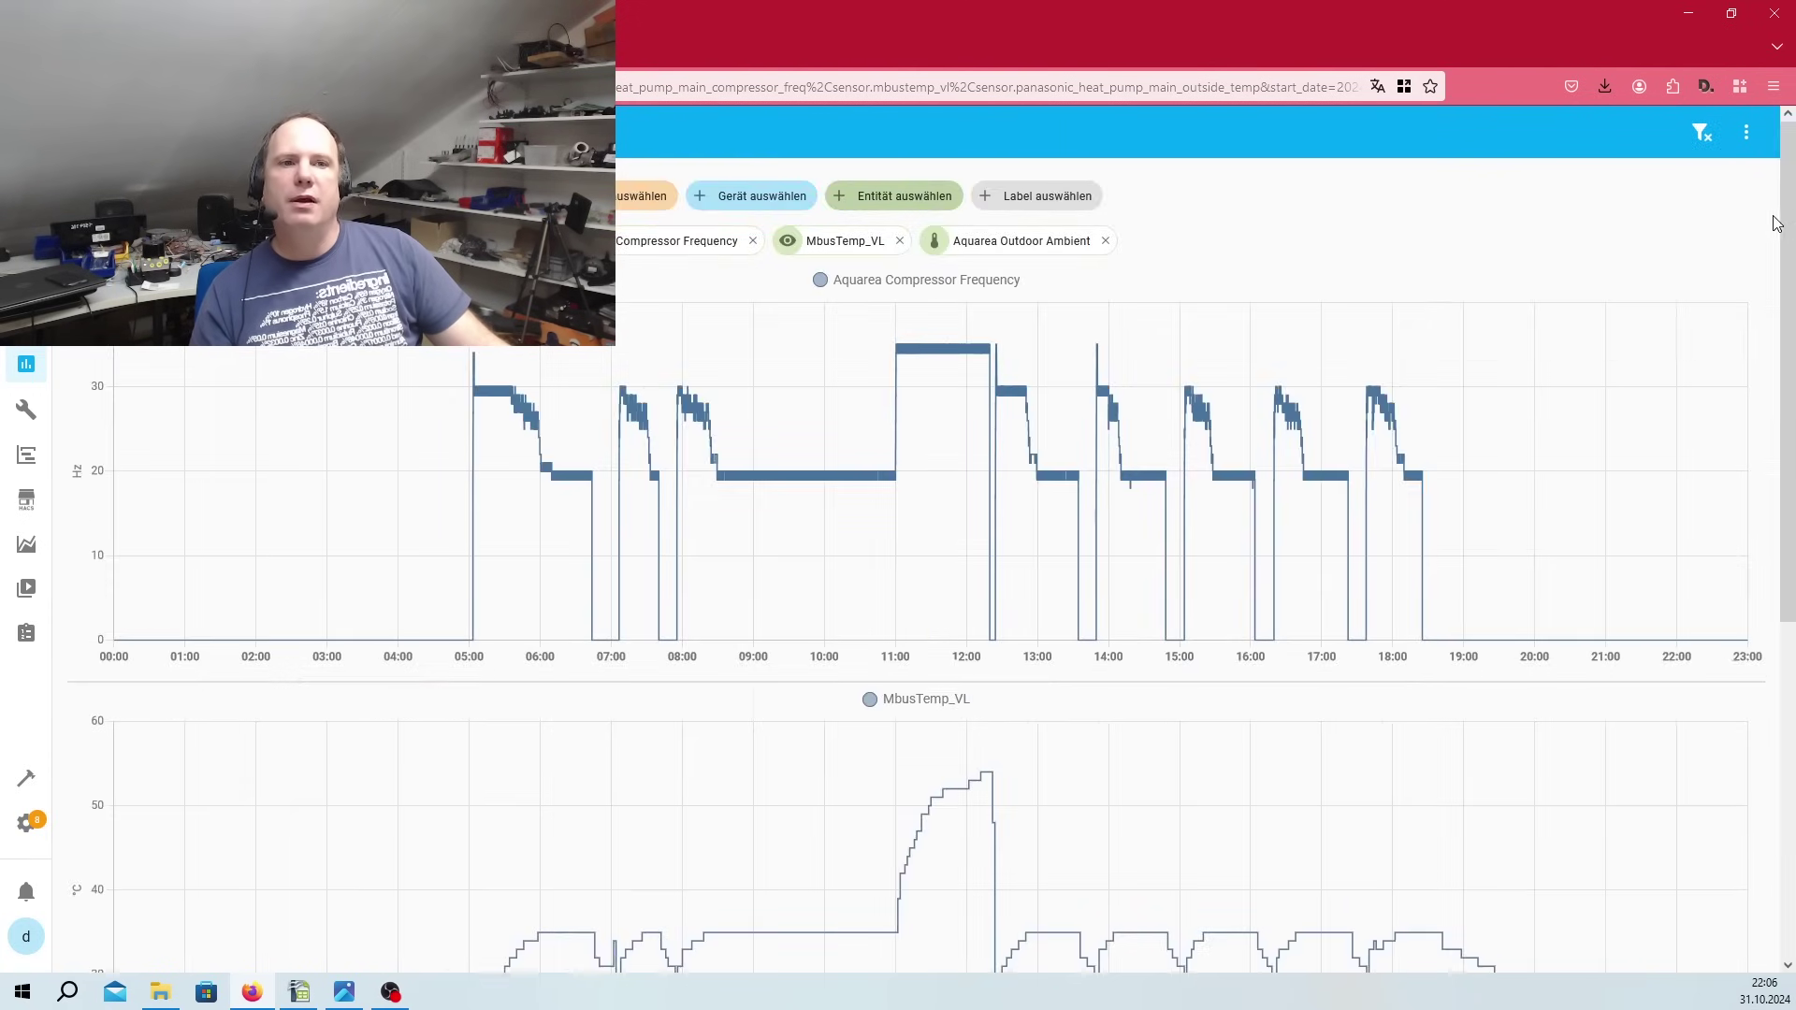
left_click_drag(1786, 217, 1792, 603)
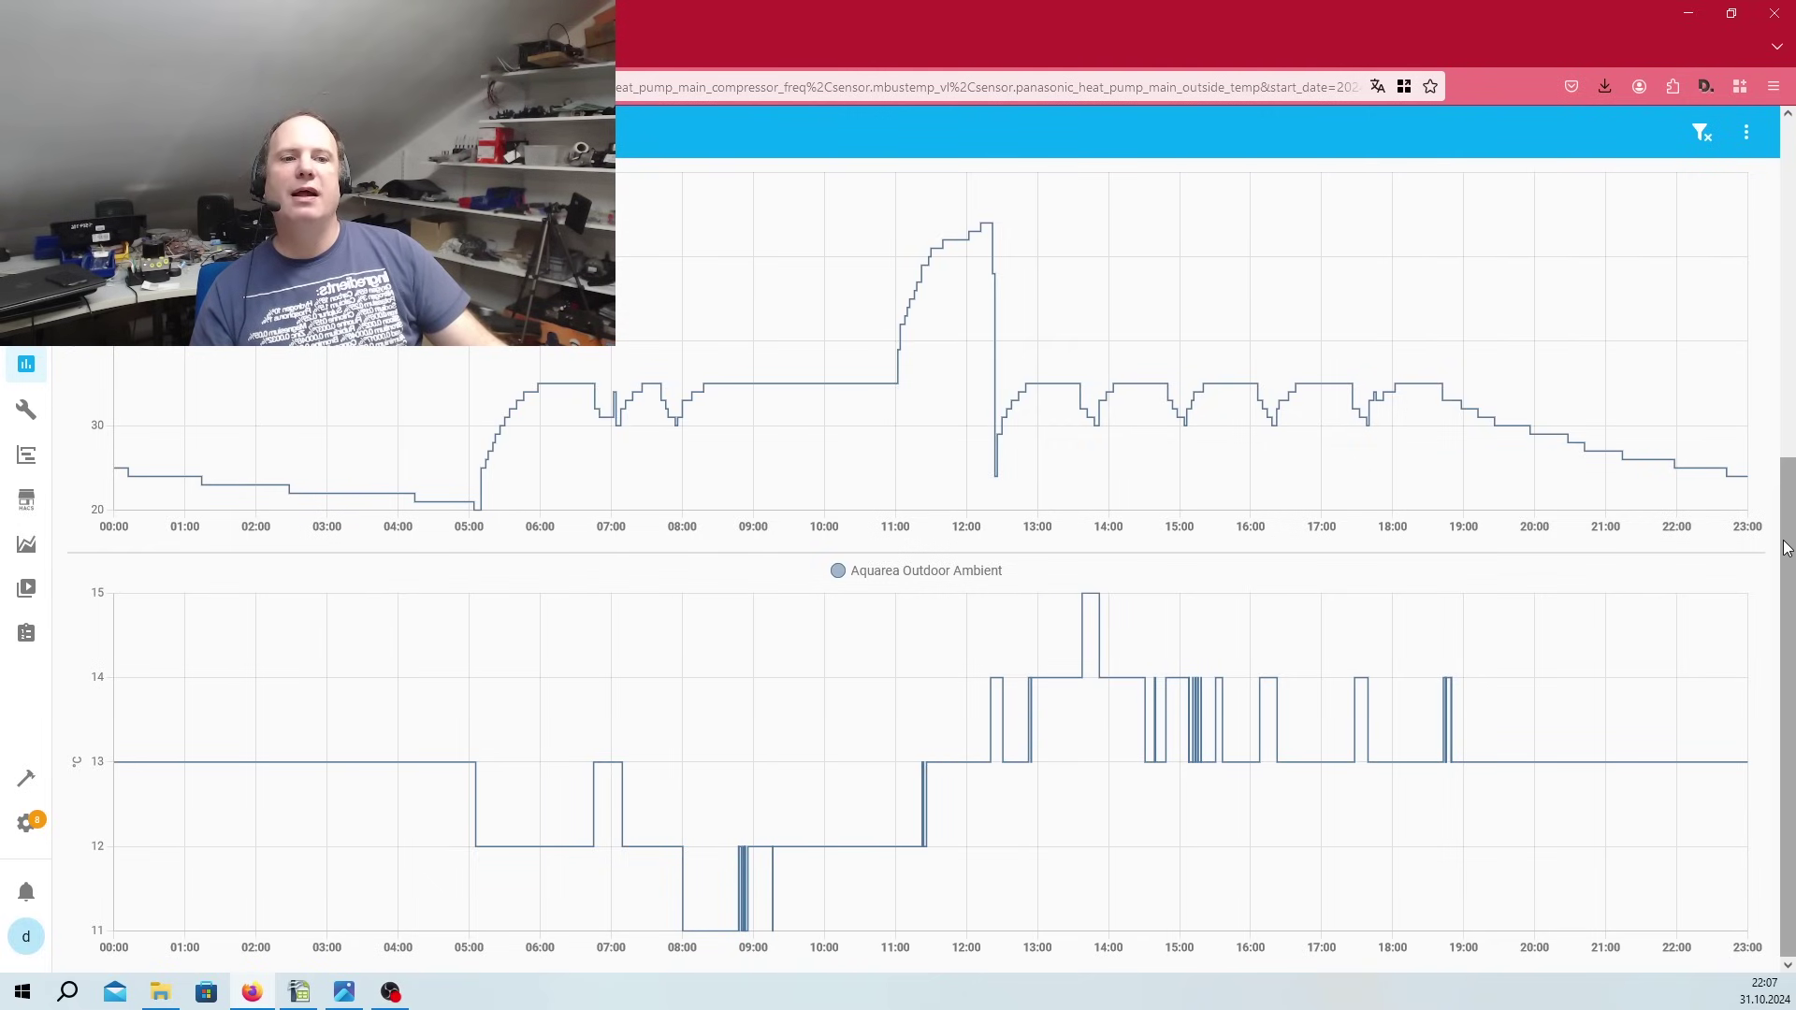
left_click_drag(1784, 543, 1787, 178)
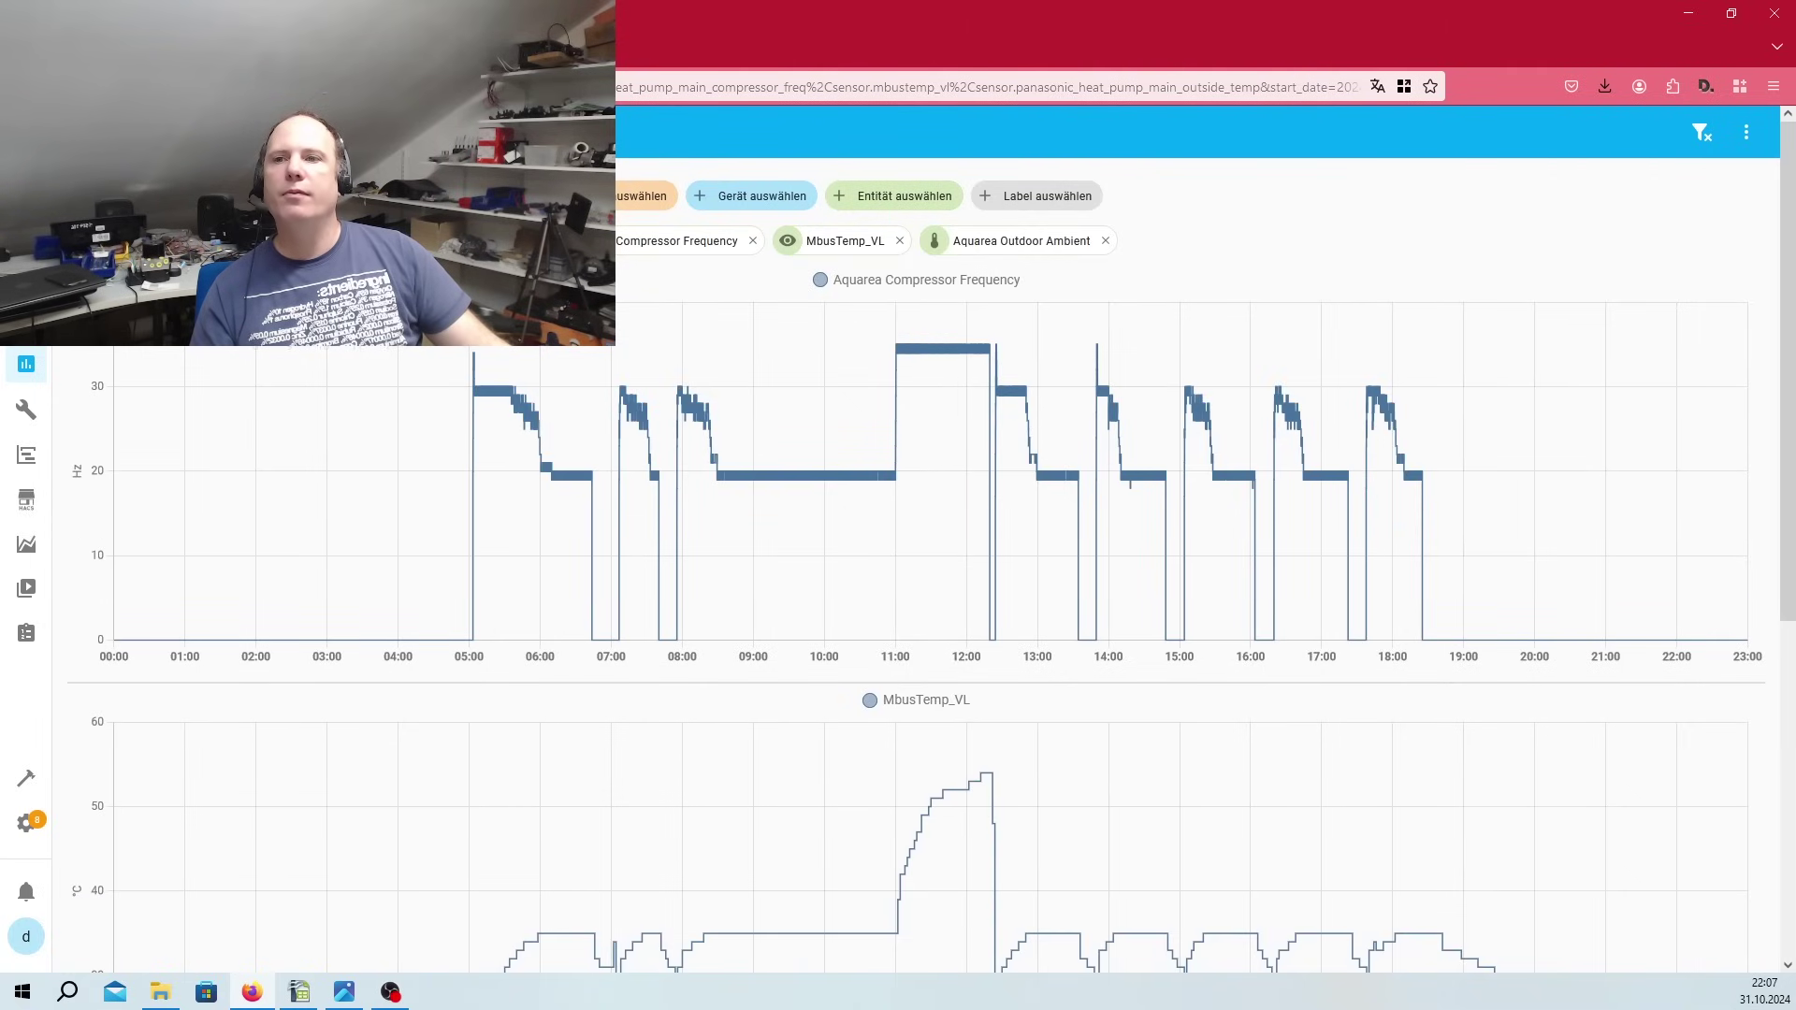
Step: Set the history range to 1 to 31 October 2024 and examine the month's outdoor ambient temperature curve
left_click(327, 196)
left_click(319, 436)
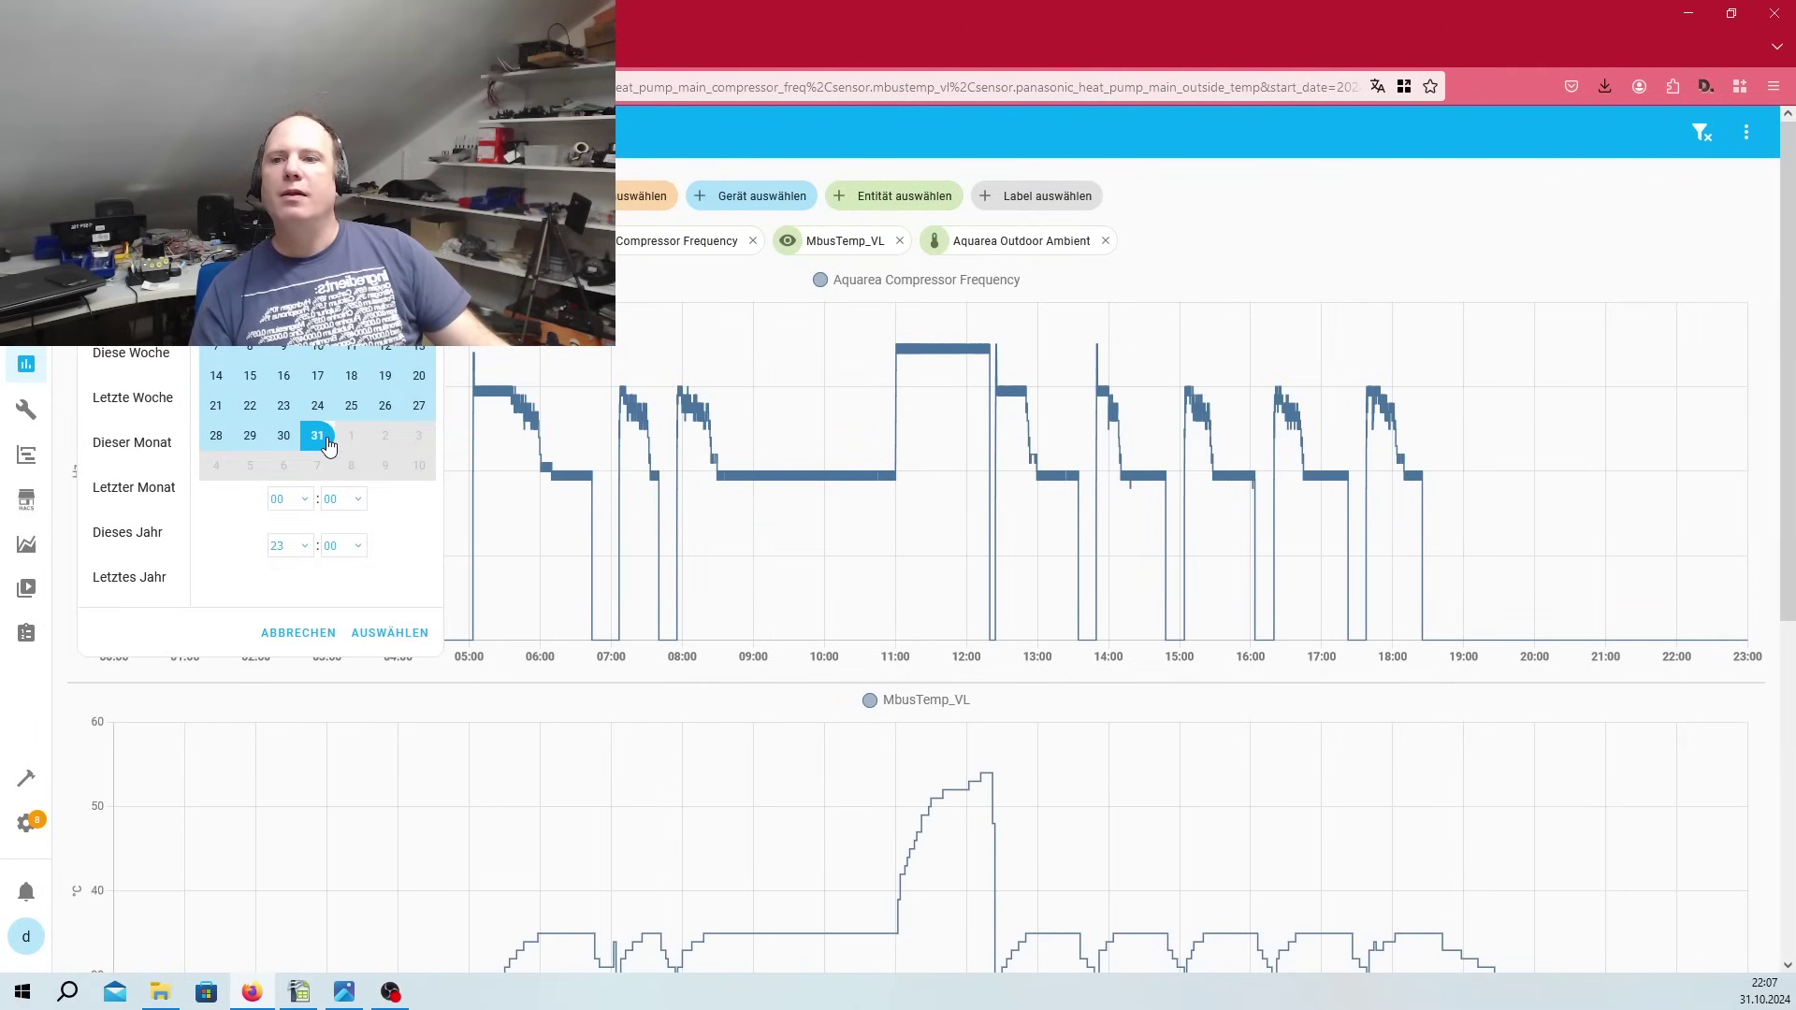
left_click(388, 634)
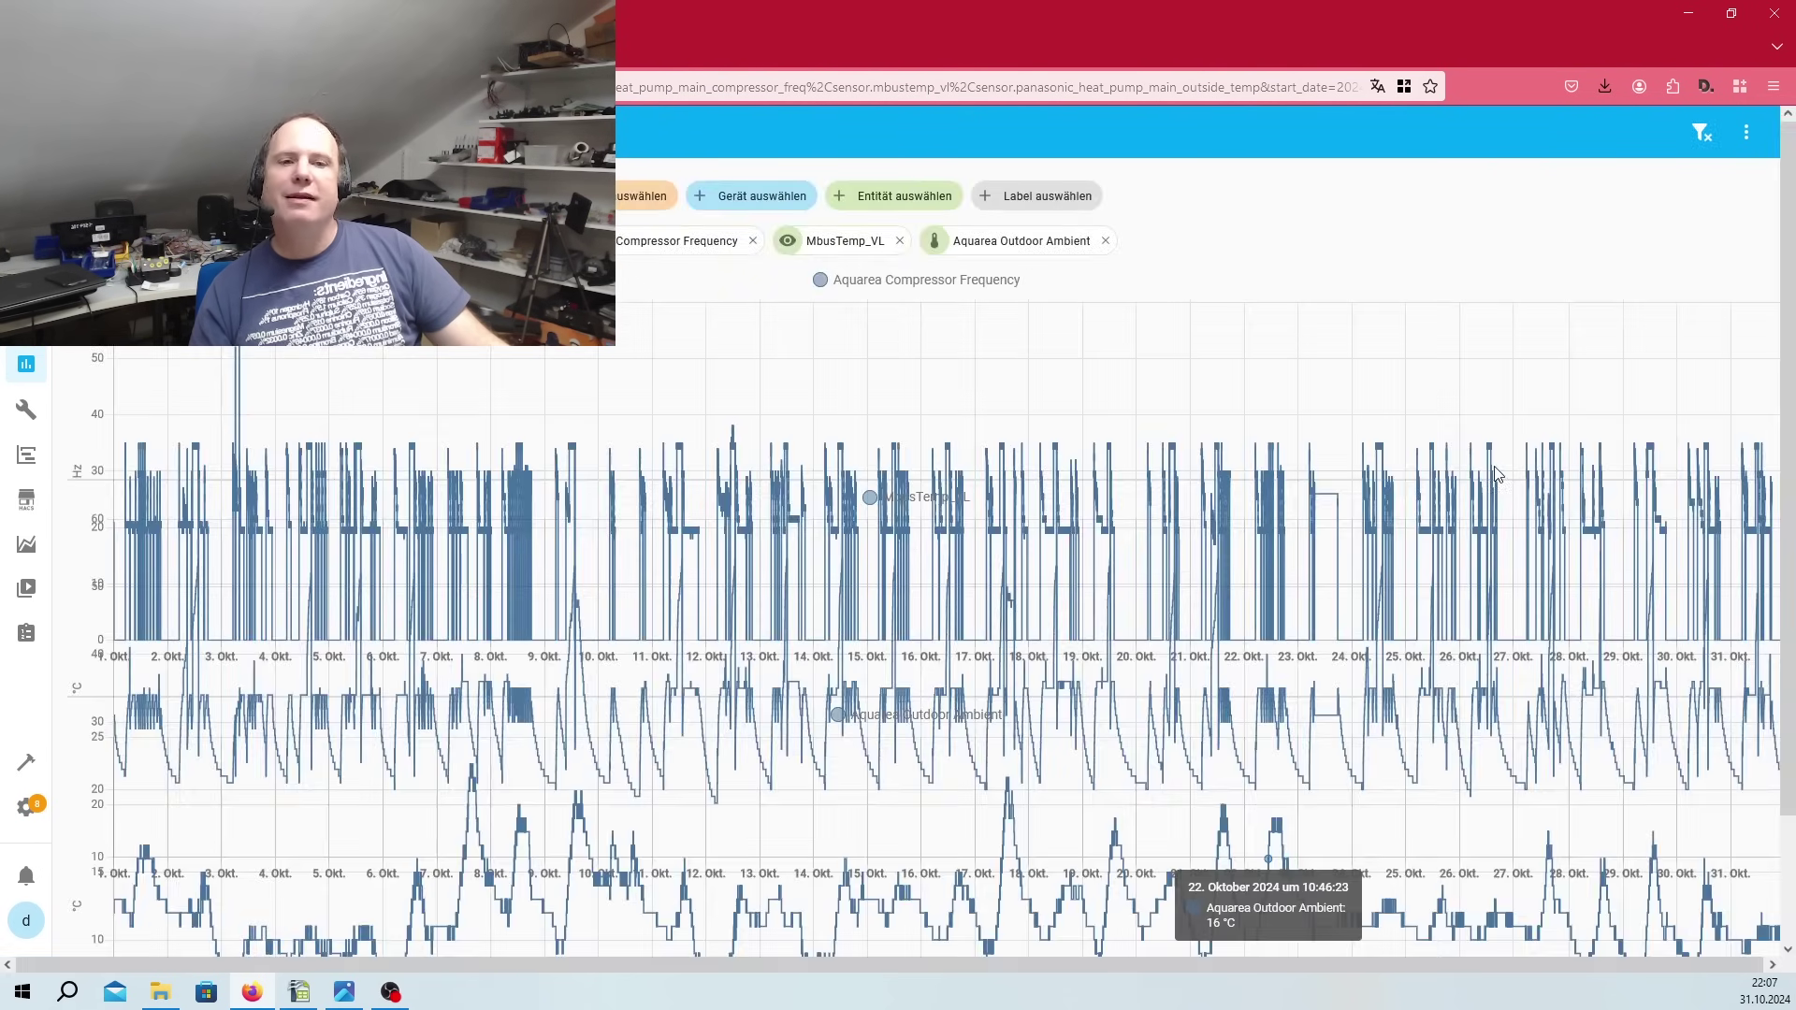
left_click_drag(1784, 281, 1782, 626)
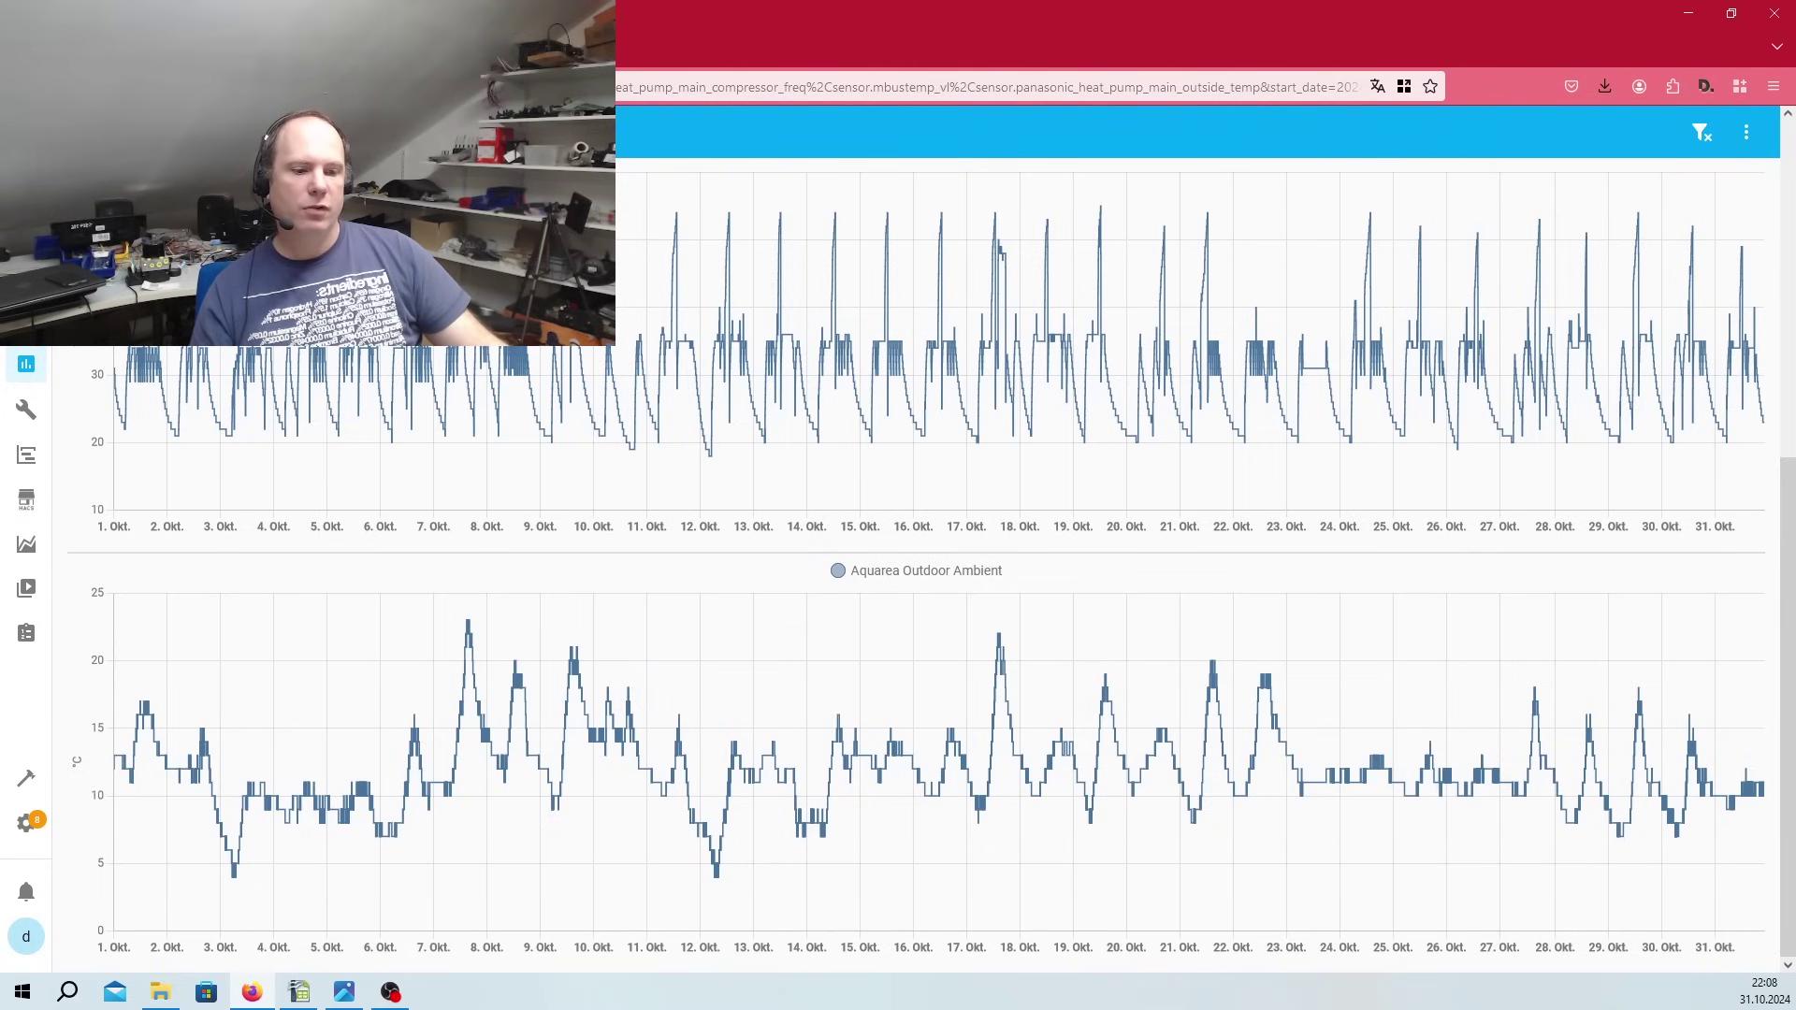
Step: Switch back to the consumption spreadsheet and check the heating MAZ in the 31.10.24 row
key("alt+Tab")
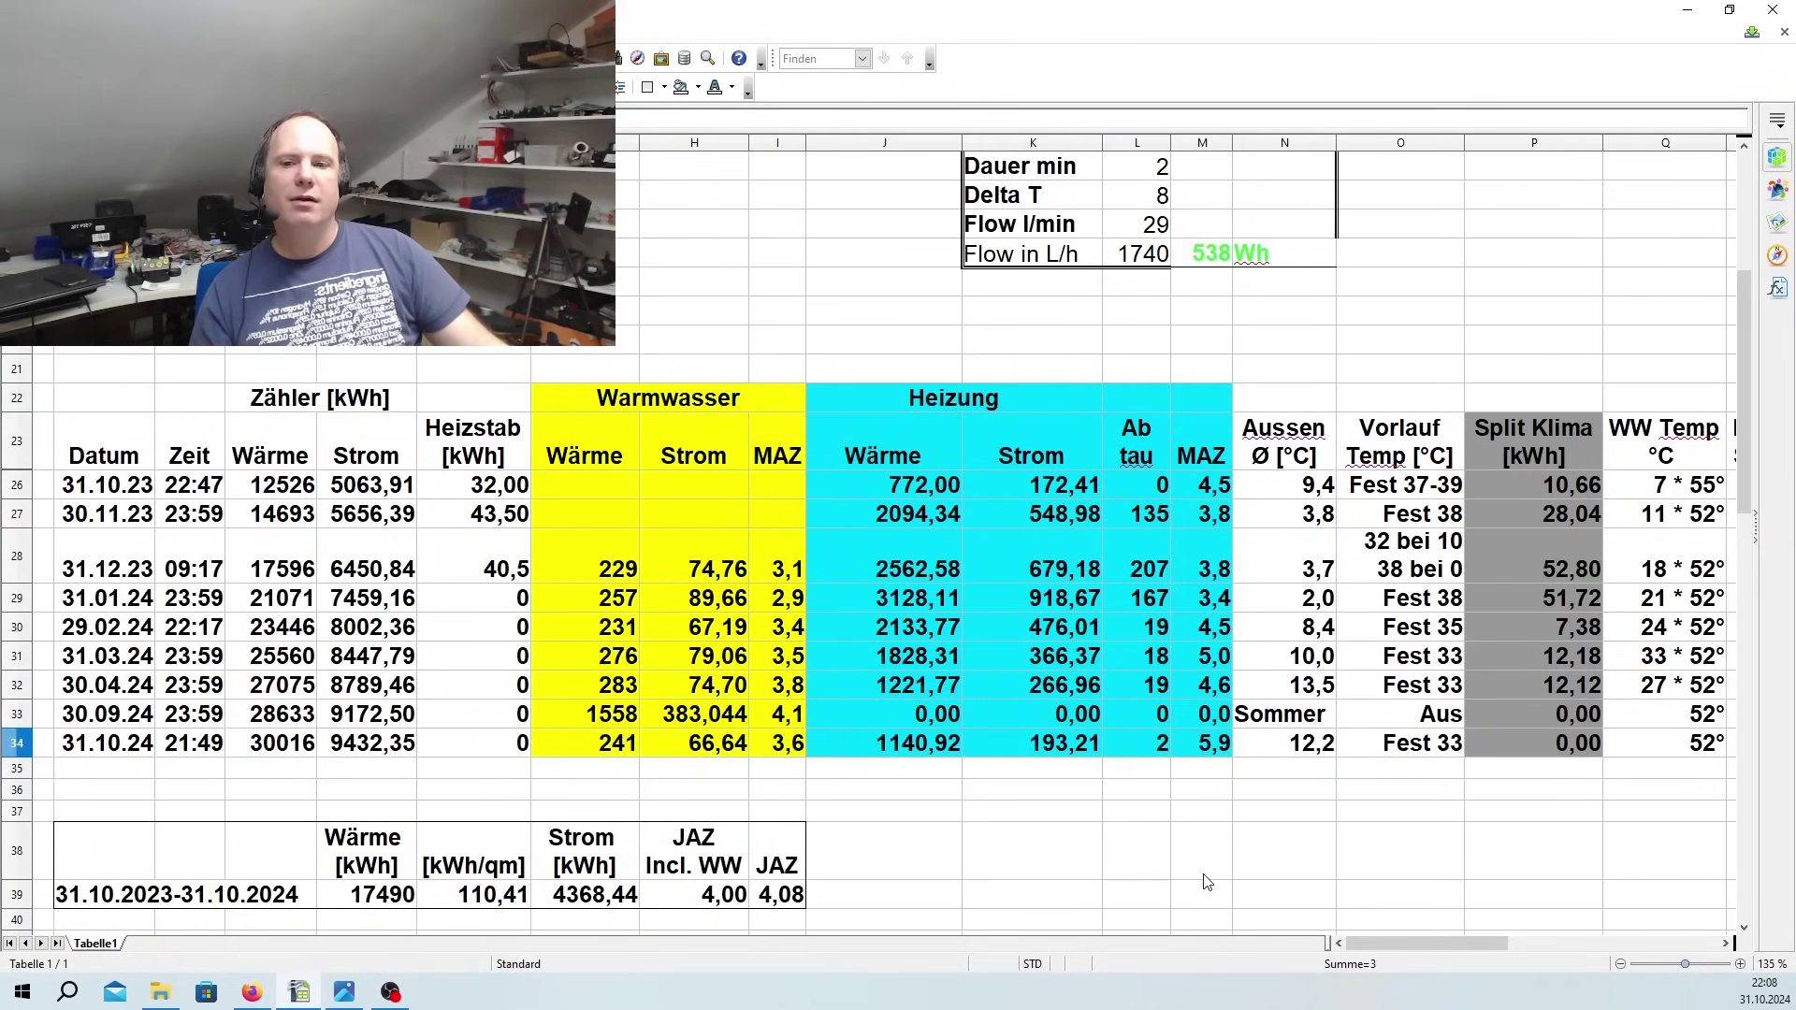
left_click(1218, 752)
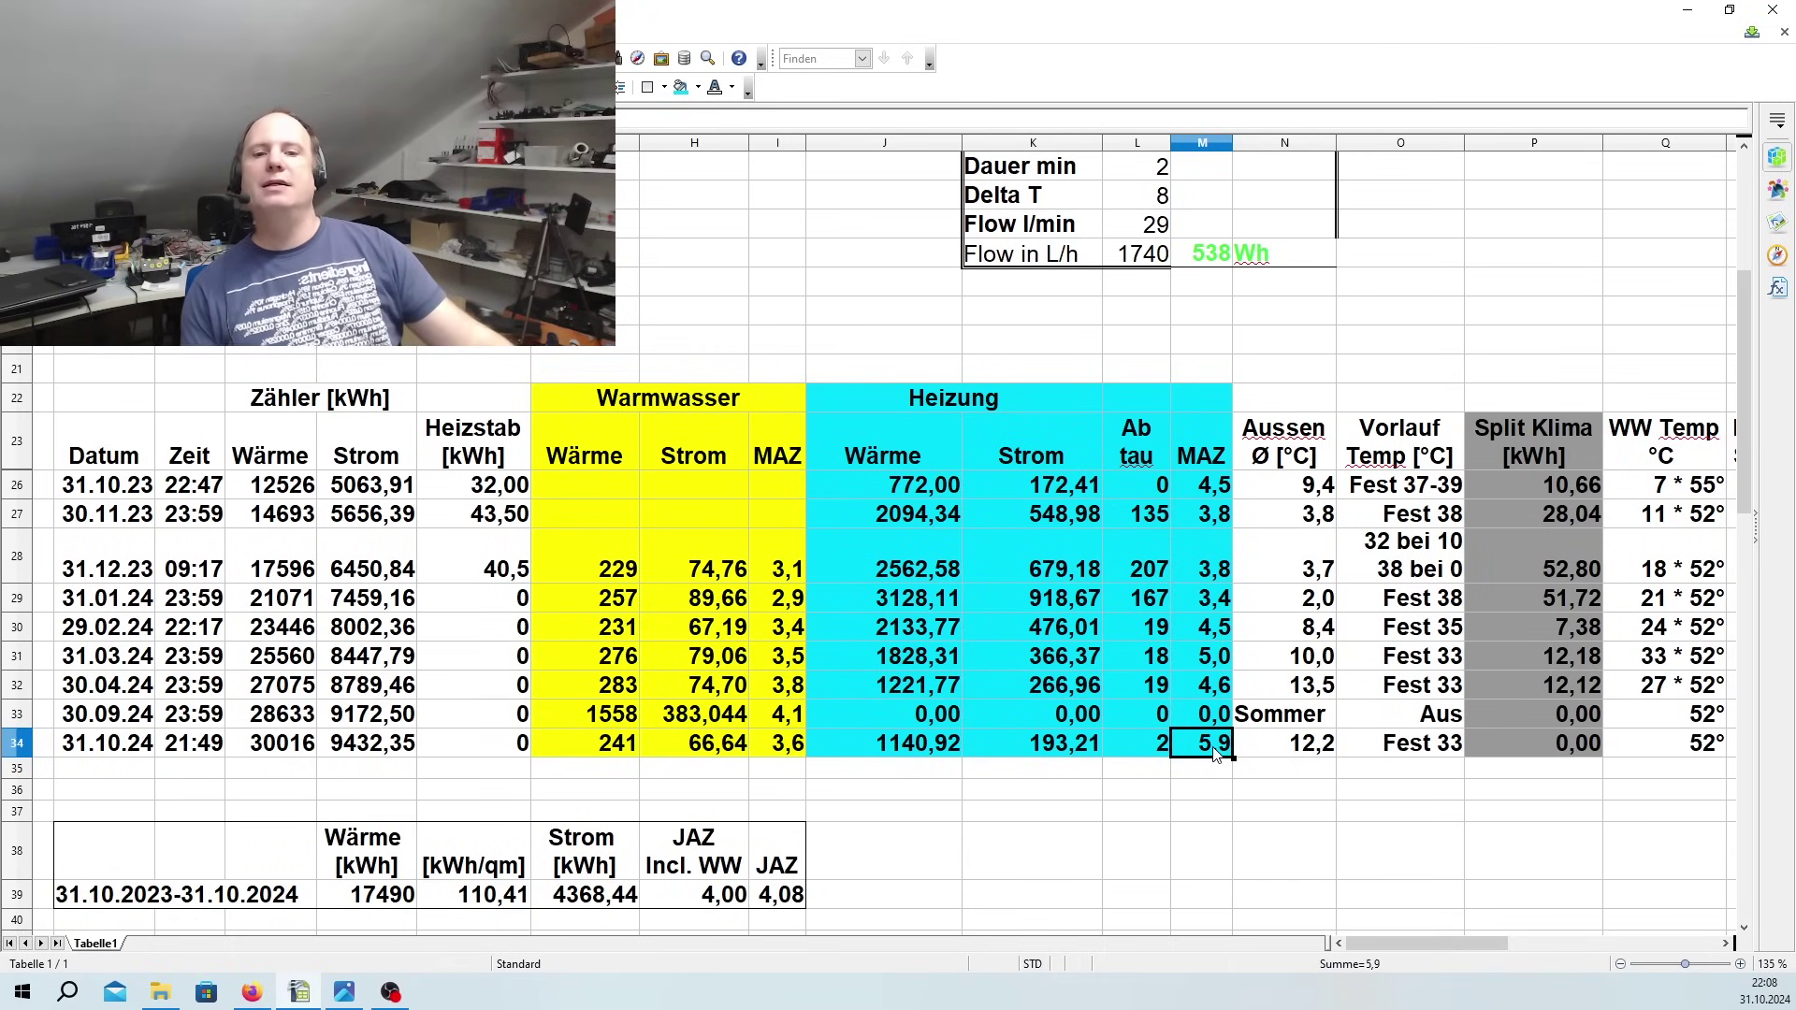
left_click(1229, 776)
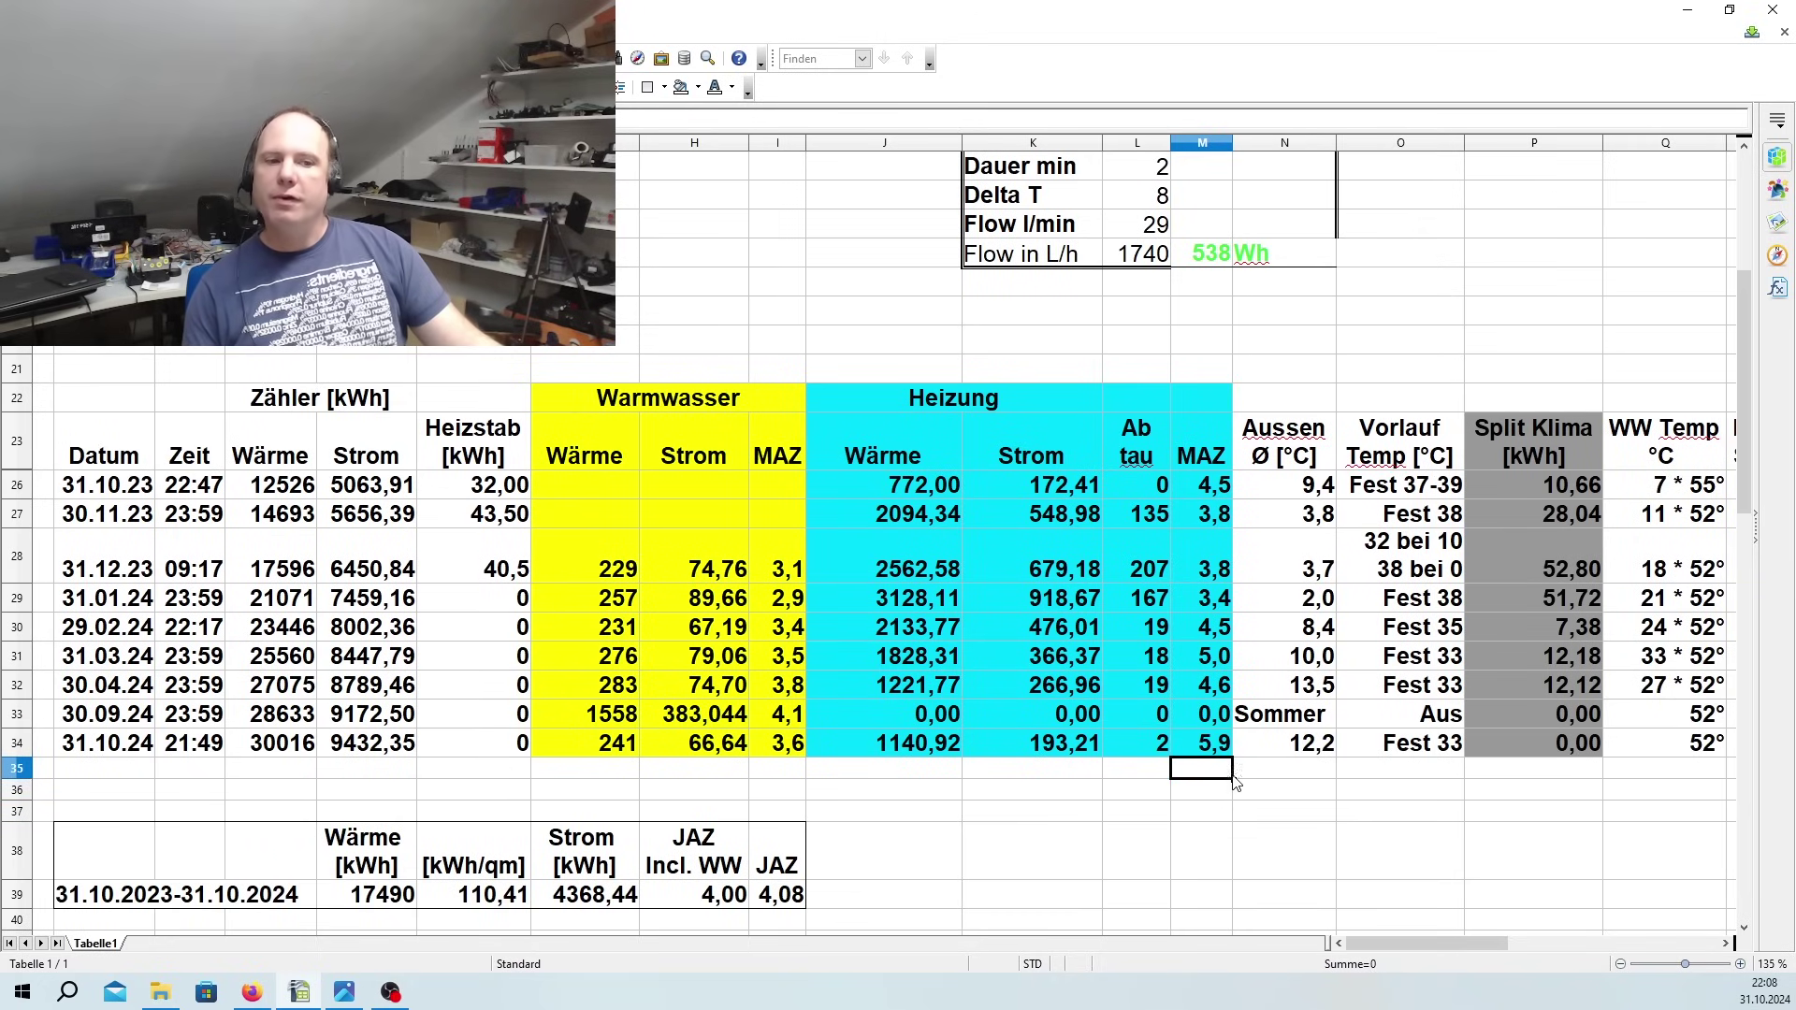